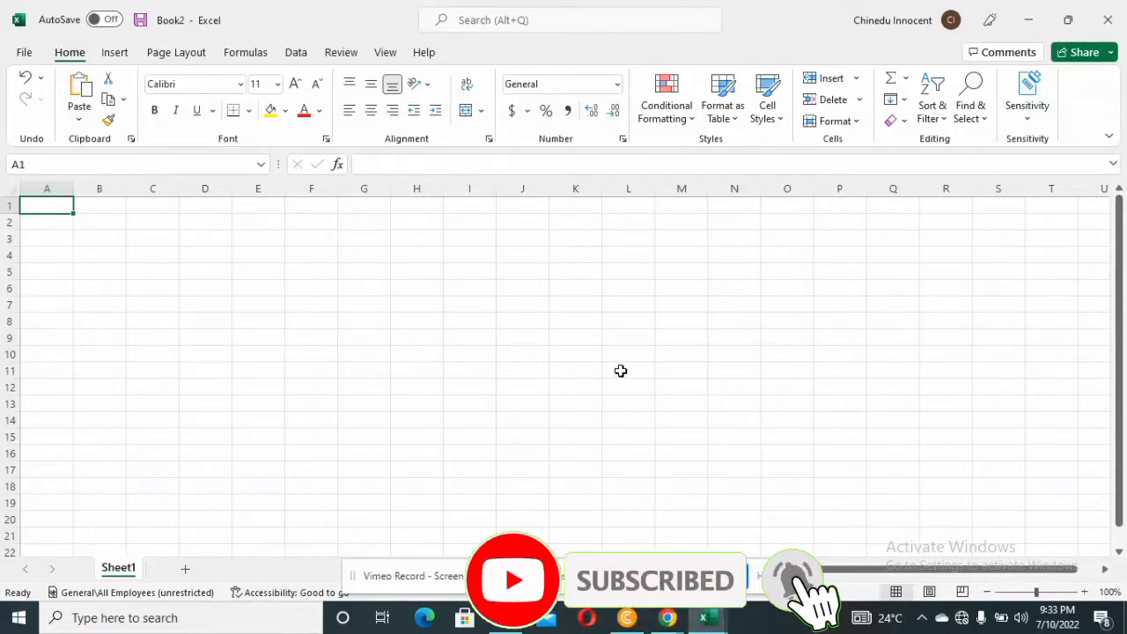
Import Data_Sheet_Udemy_Courses_-_Business_Courses.csv as a text/CSV source and open it for transformation in Power Query
click(300, 53)
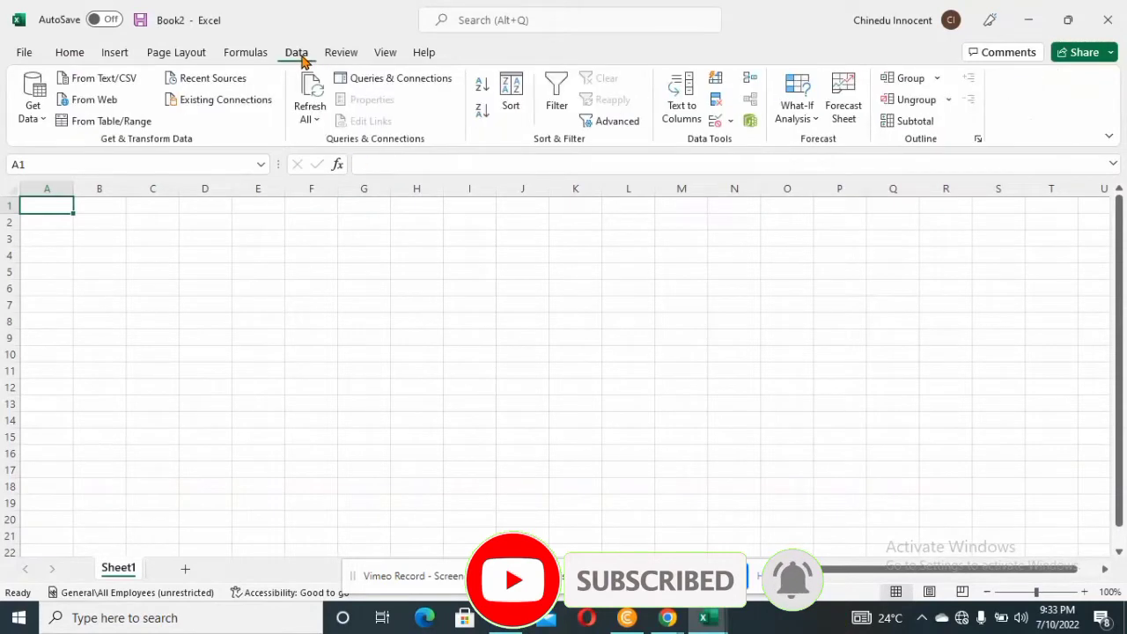
click(38, 122)
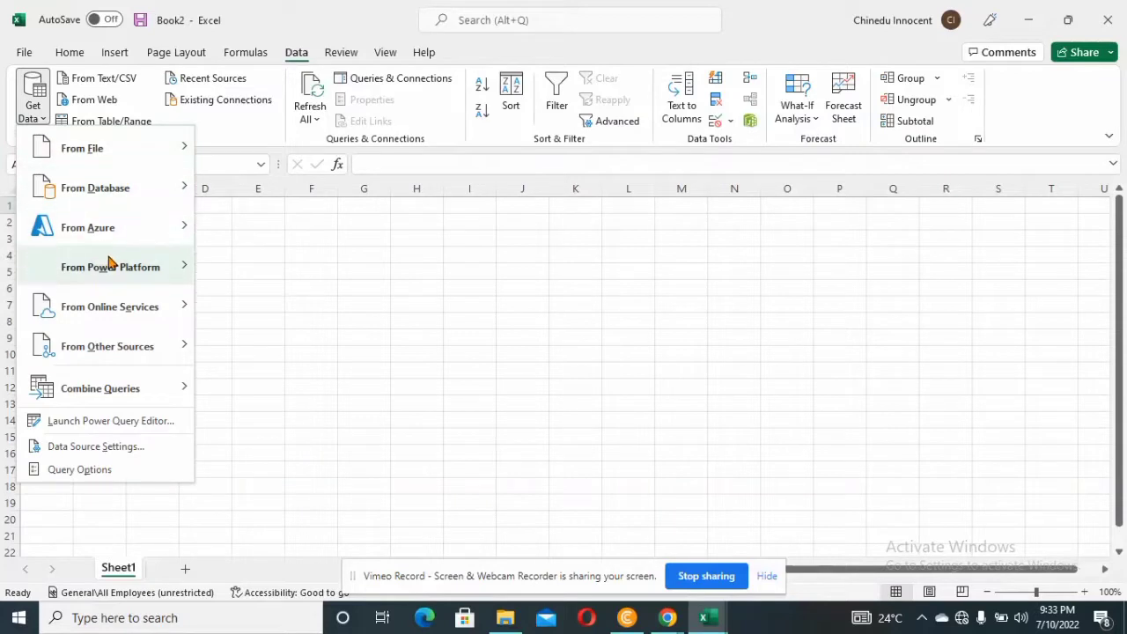
mouse_move(125, 192)
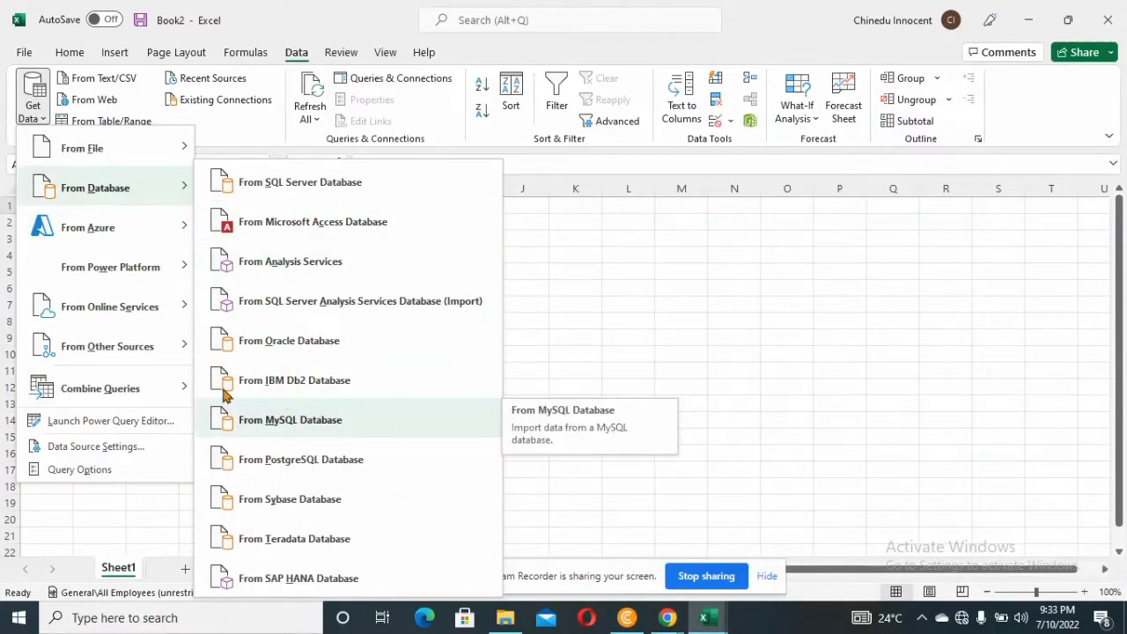
mouse_move(163, 271)
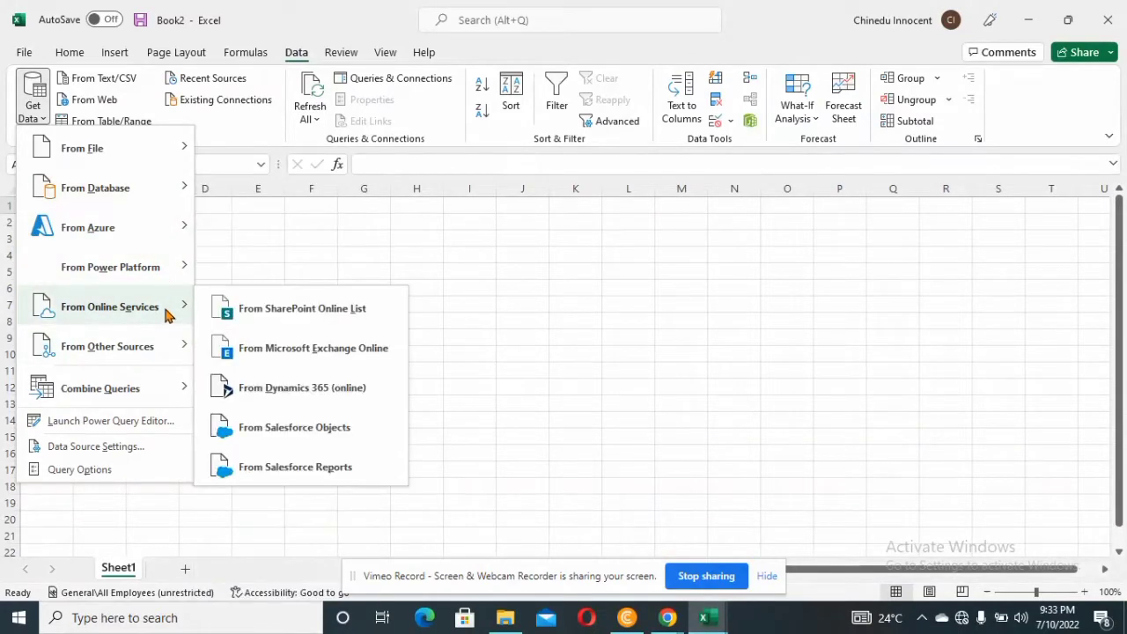
mouse_move(166, 156)
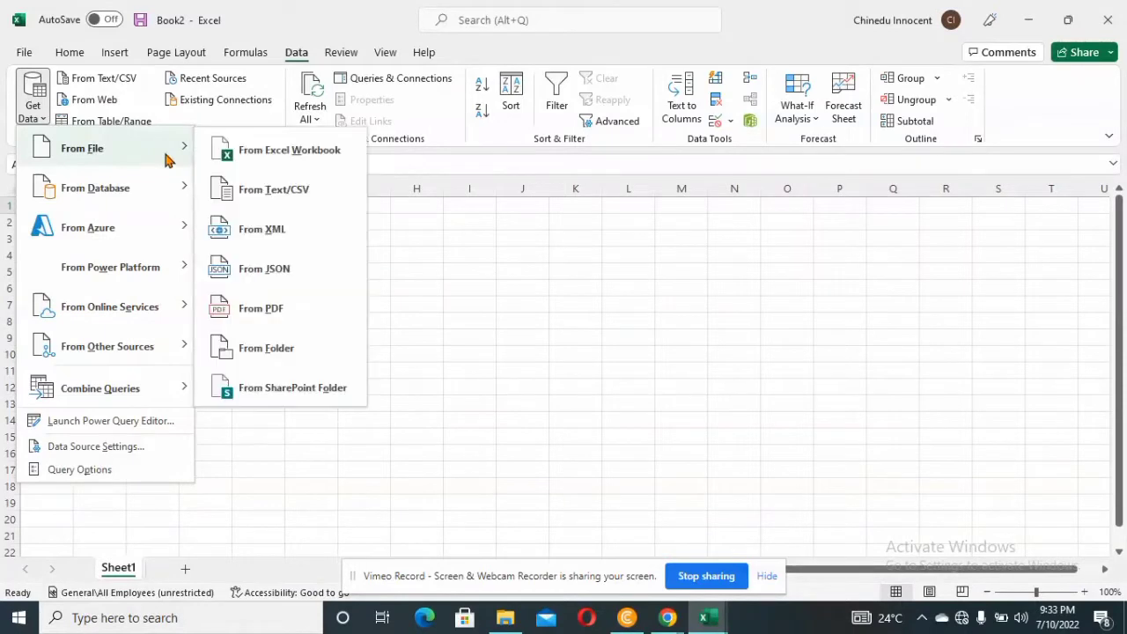
click(270, 212)
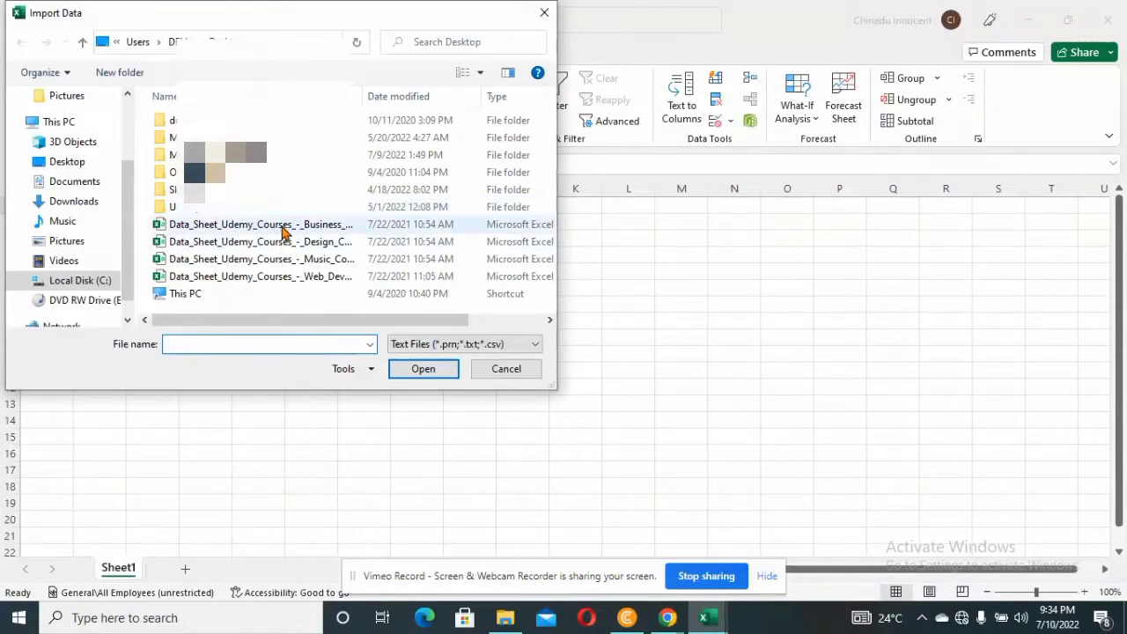
click(283, 231)
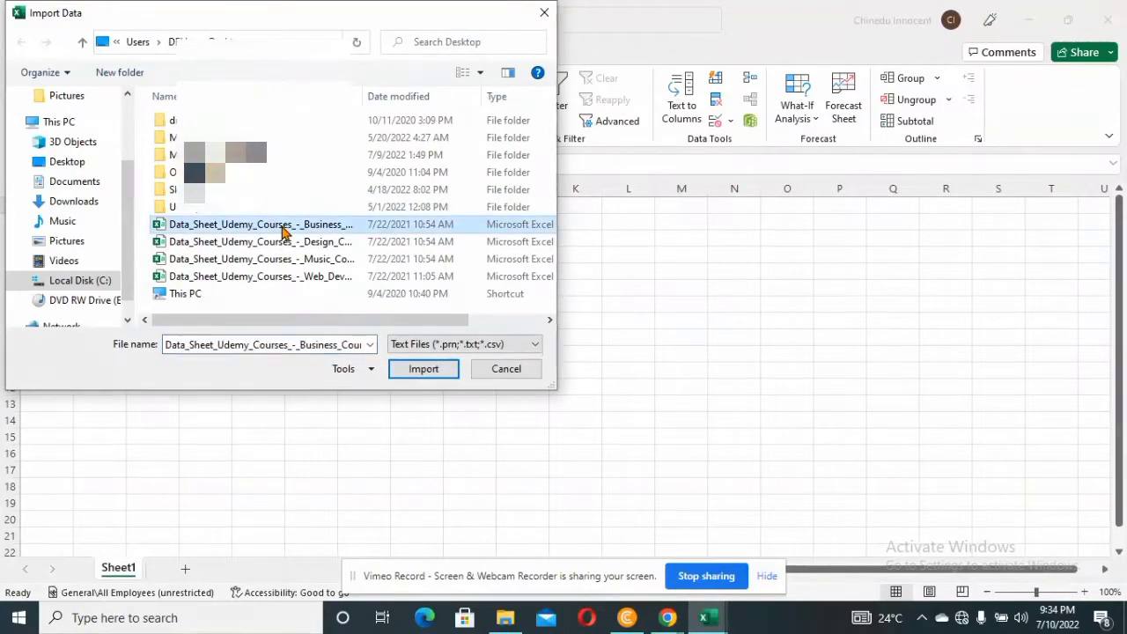
click(438, 375)
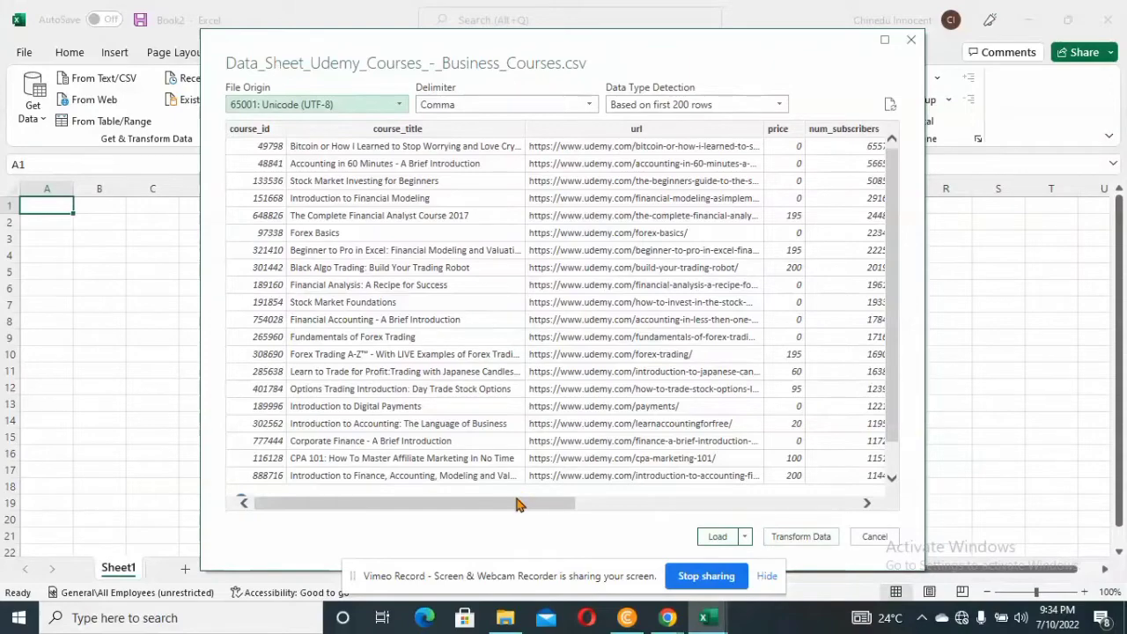
drag(521, 502, 799, 543)
click(800, 537)
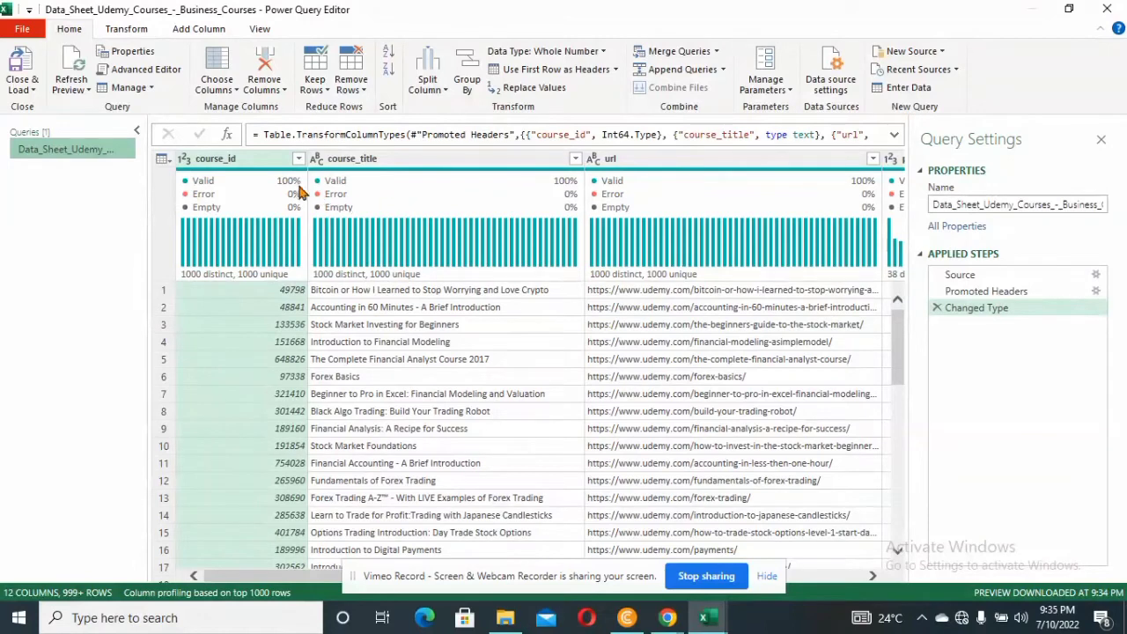
Check the column quality across the Business courses query, and load it into a new worksheet
mouse_move(286, 185)
drag(310, 574, 843, 581)
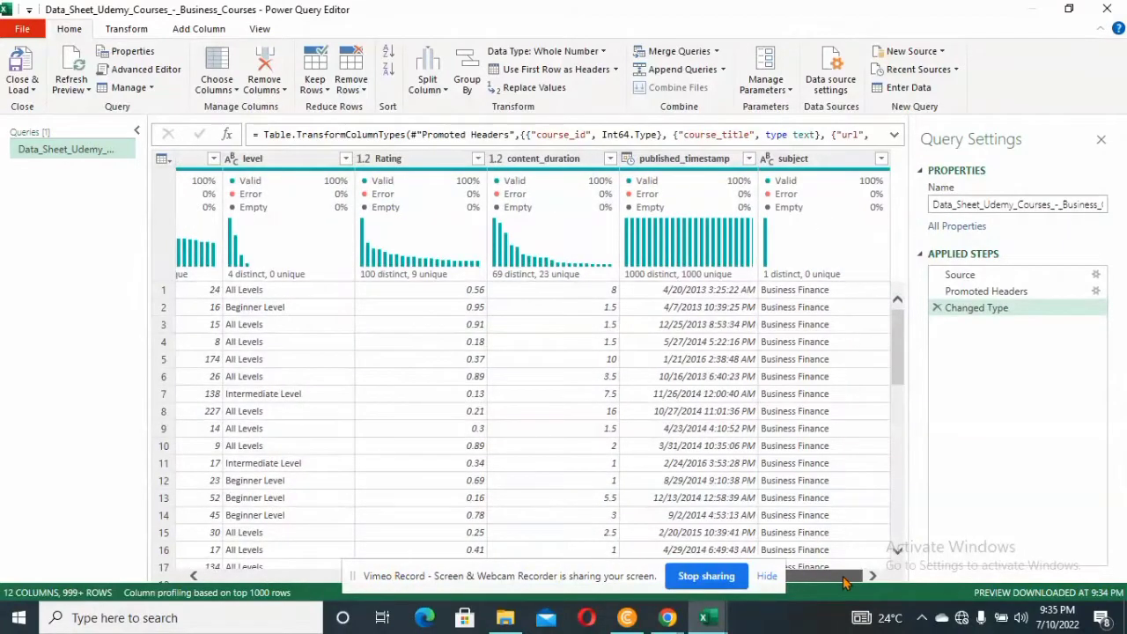
click(31, 90)
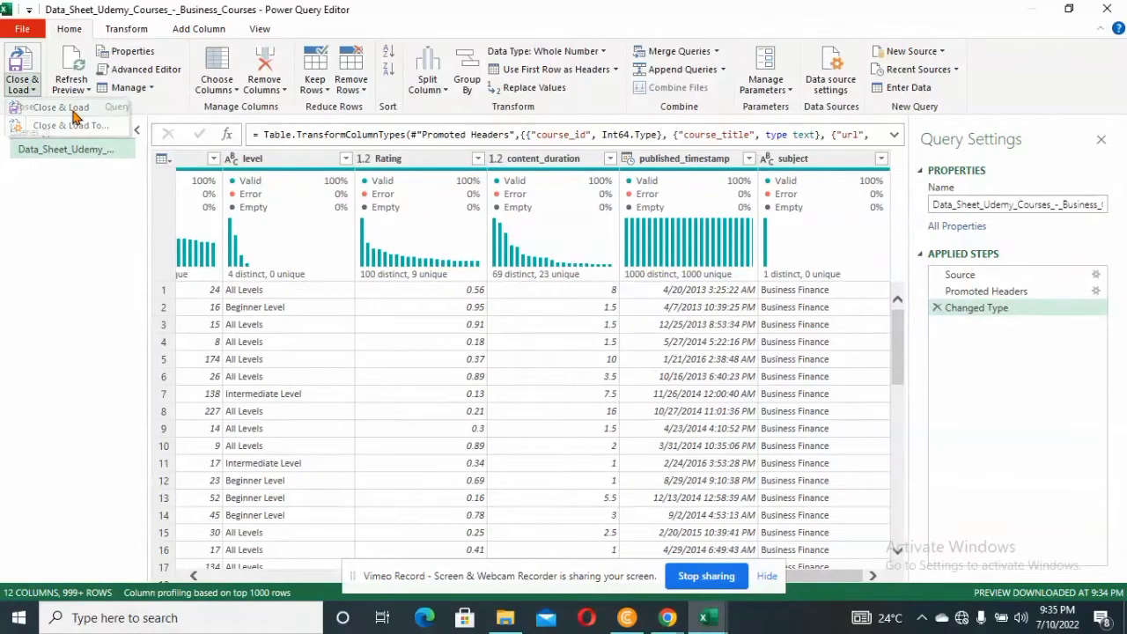
click(62, 107)
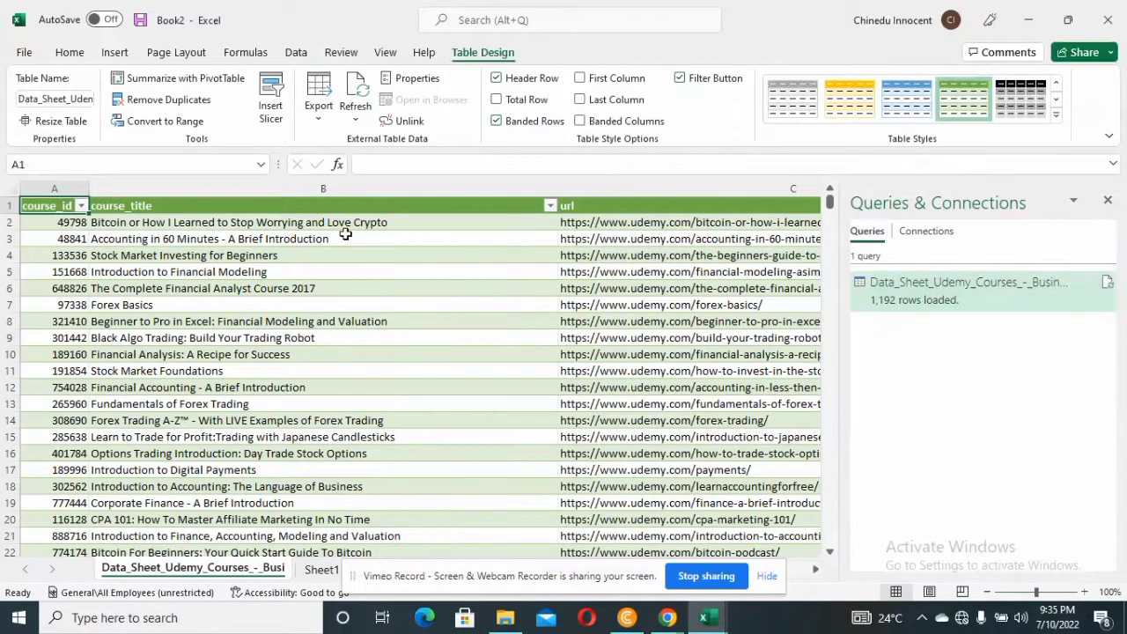
Import Data_Sheet_Udemy_Courses_-_Design_Courses.csv and open it for transformation in Power Query
click(298, 56)
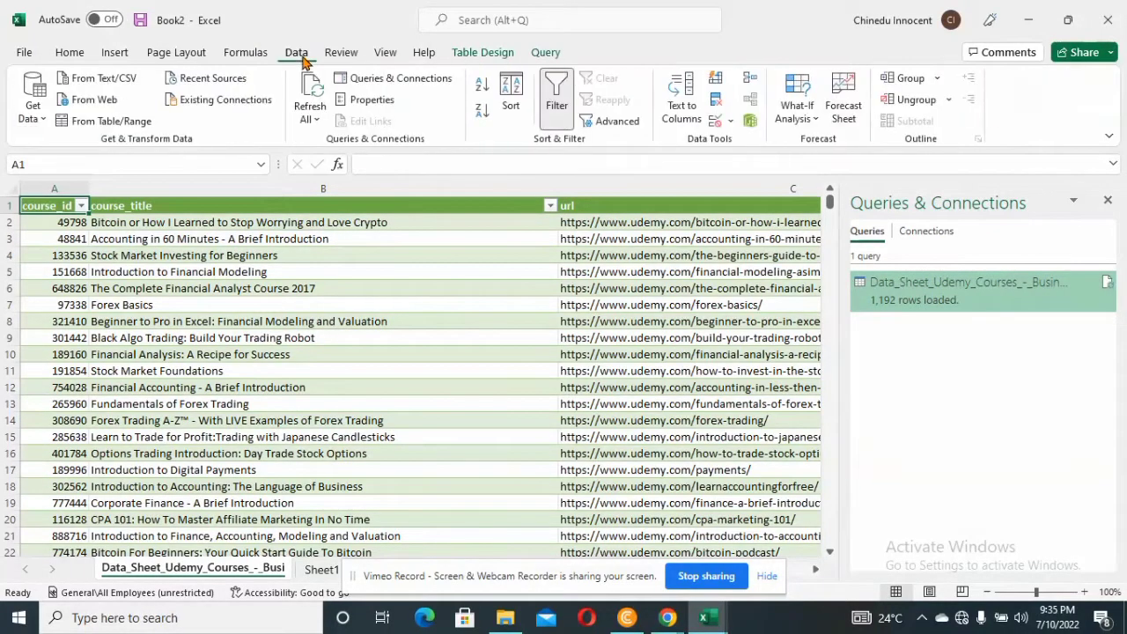
click(81, 84)
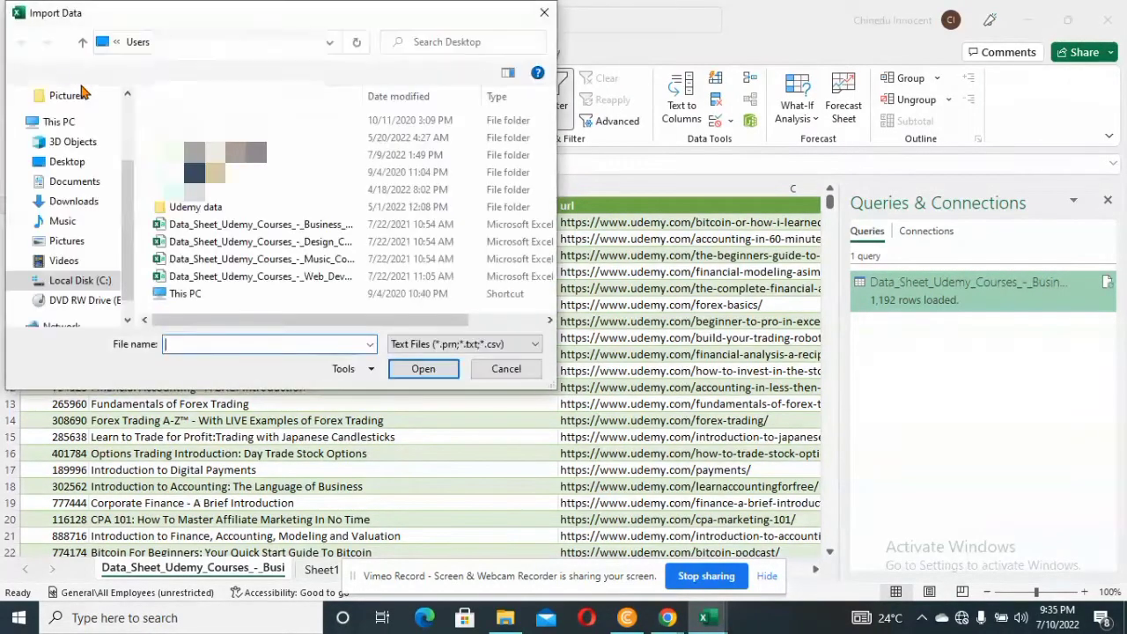
click(295, 247)
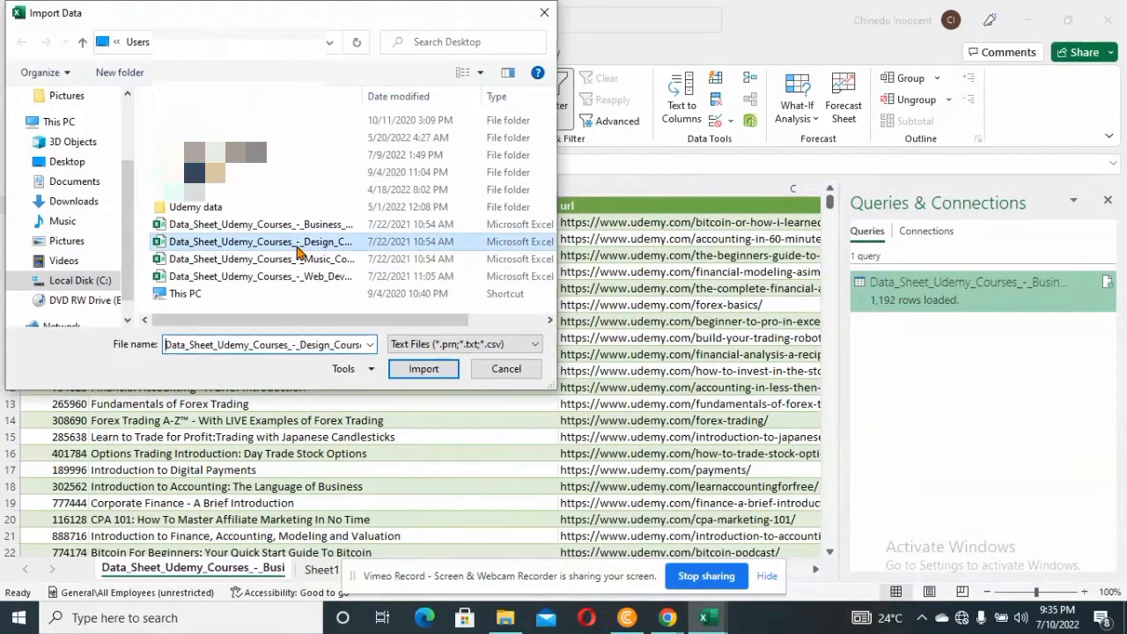
click(424, 369)
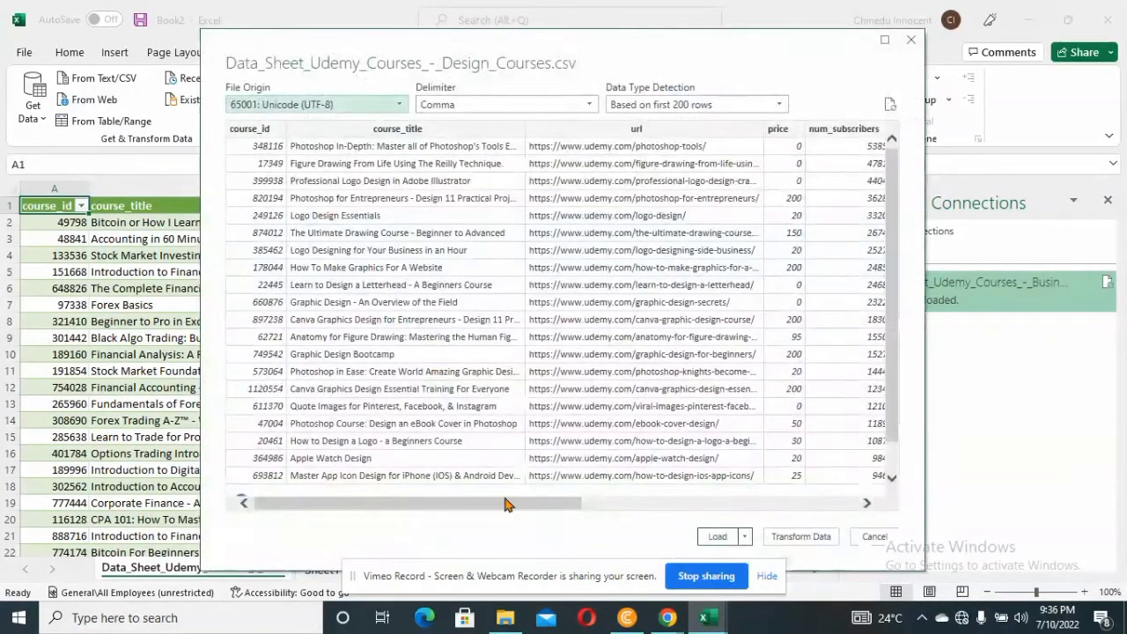
click(799, 539)
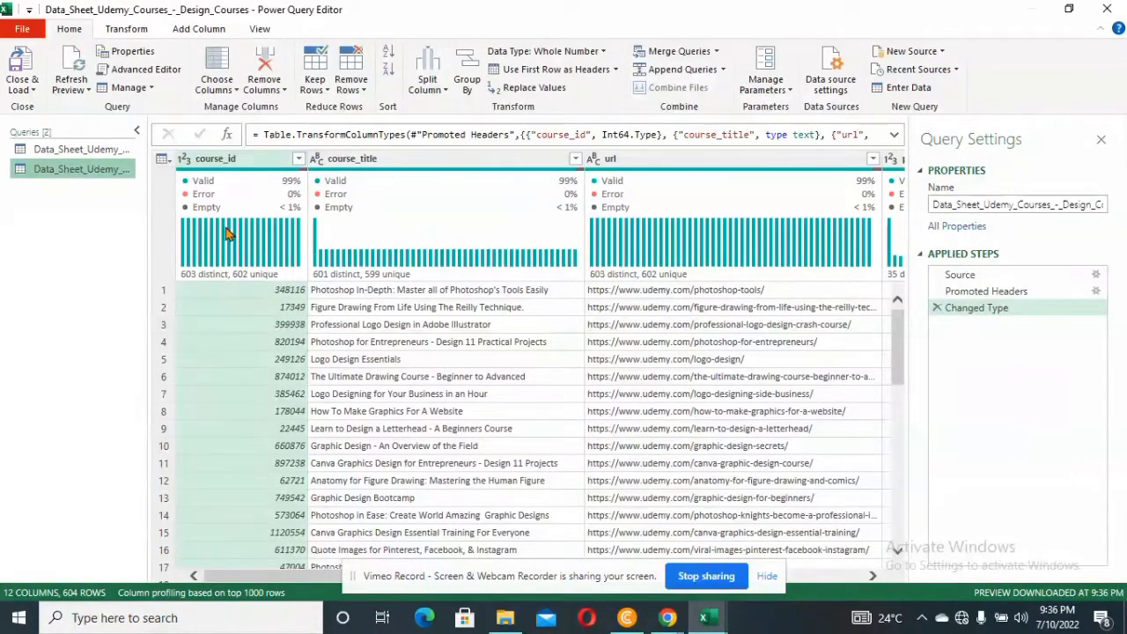
Remove the blank rows from the Design courses query
mouse_move(301, 282)
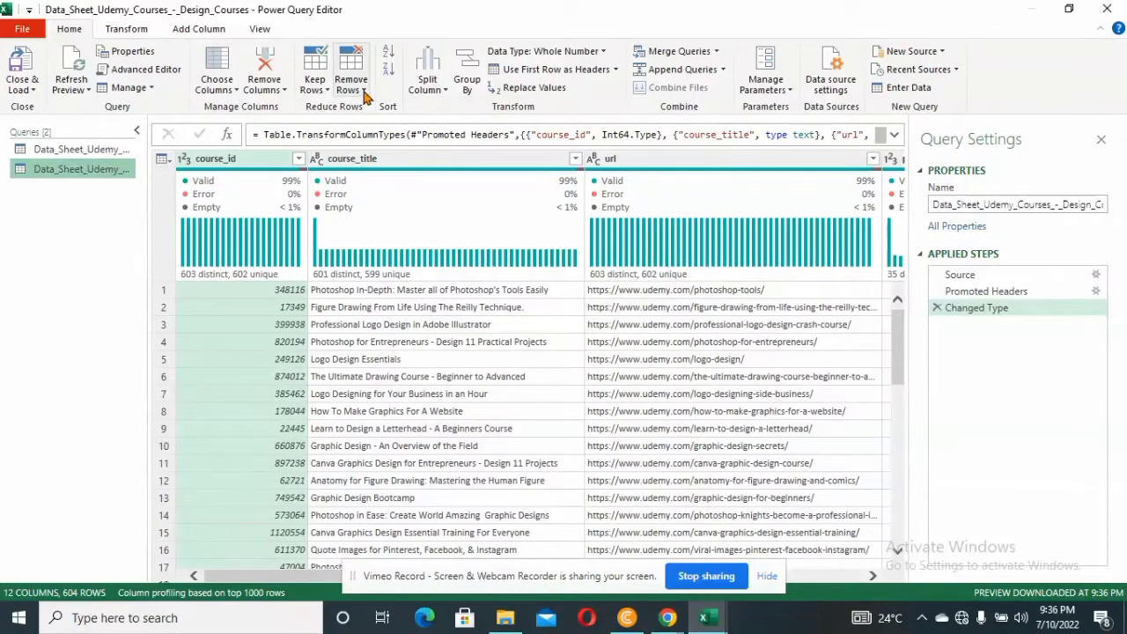
click(365, 95)
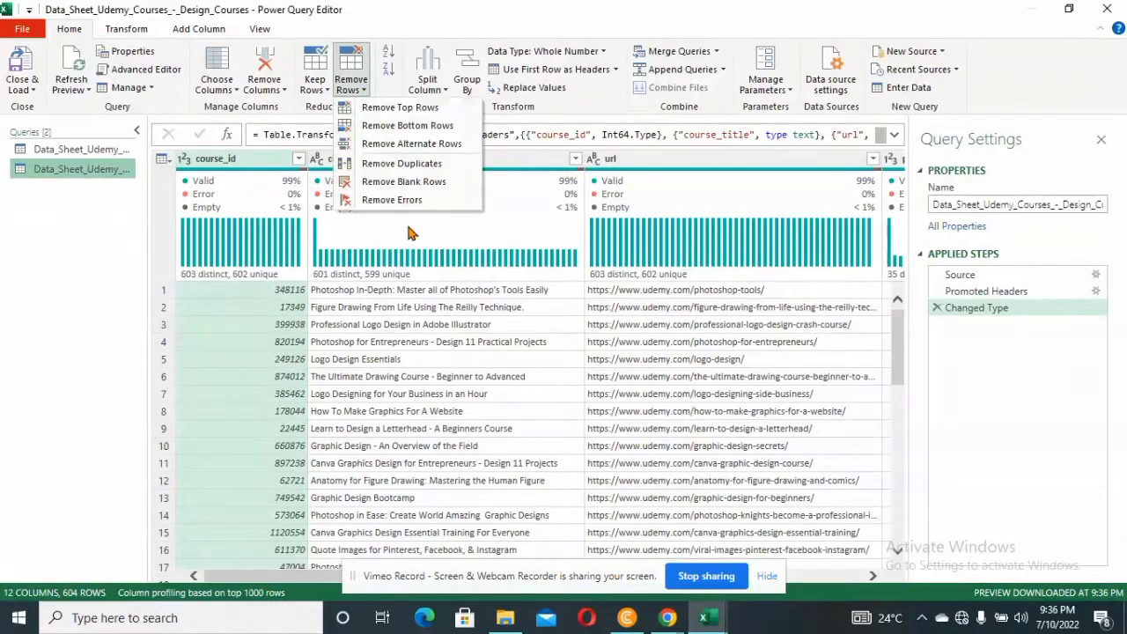
click(420, 183)
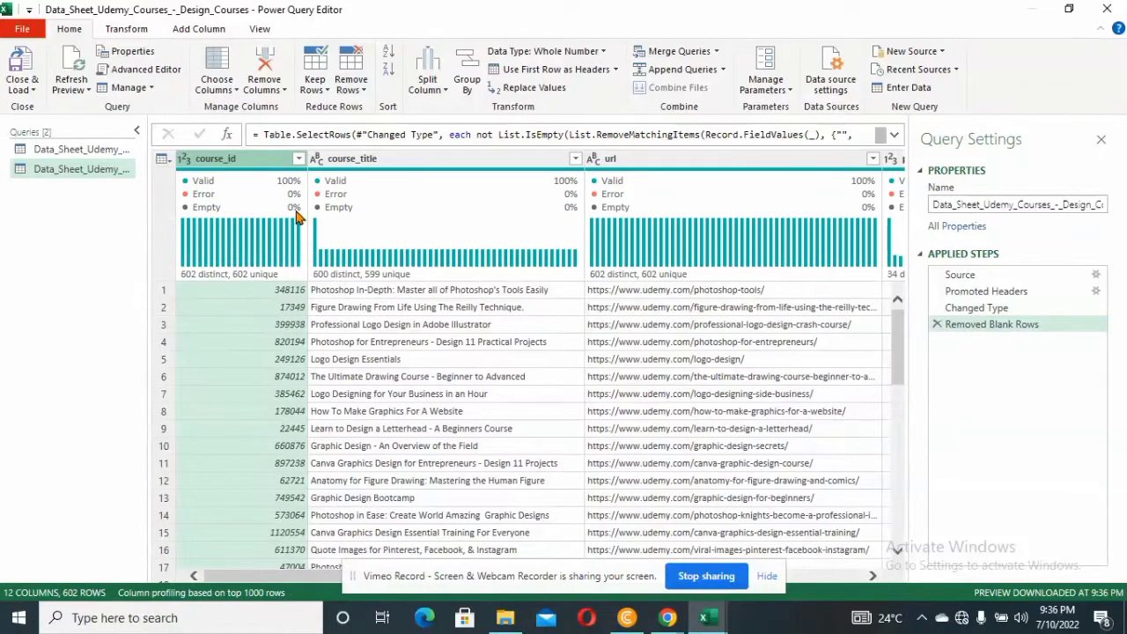
Close the query editor and load the cleaned Design courses data into a new worksheet
click(694, 344)
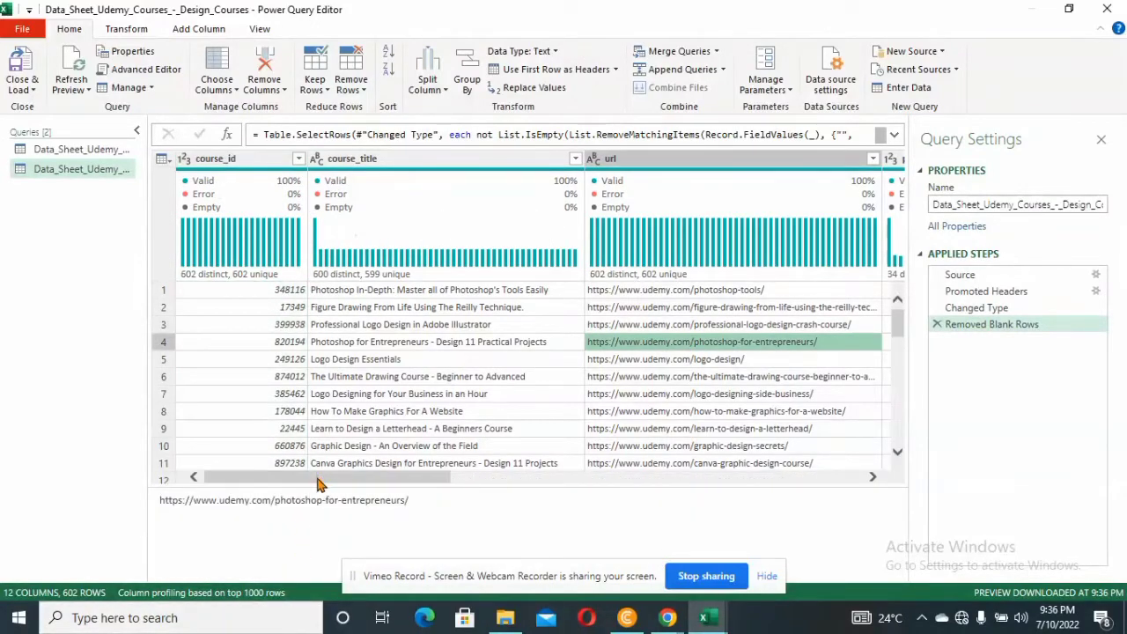
drag(319, 484, 190, 490)
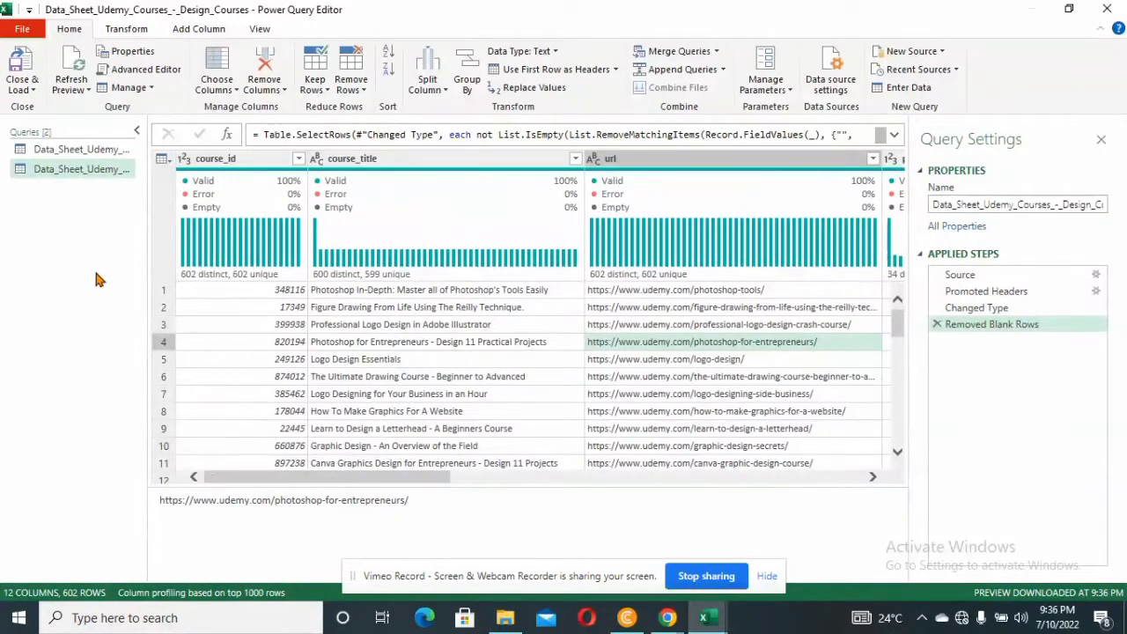
click(29, 85)
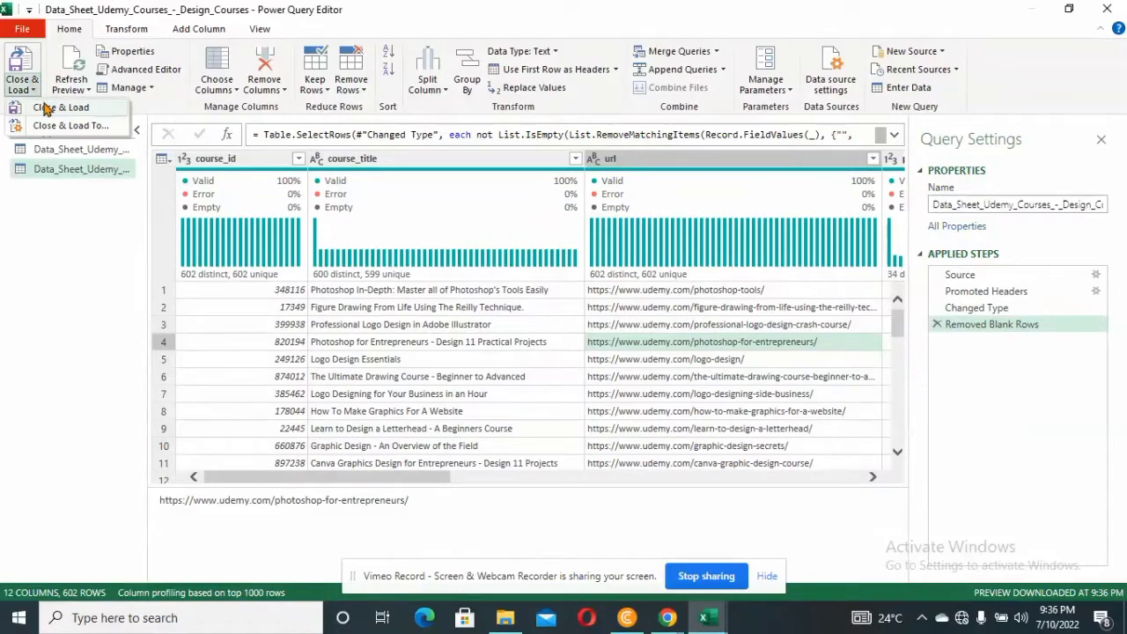
click(46, 108)
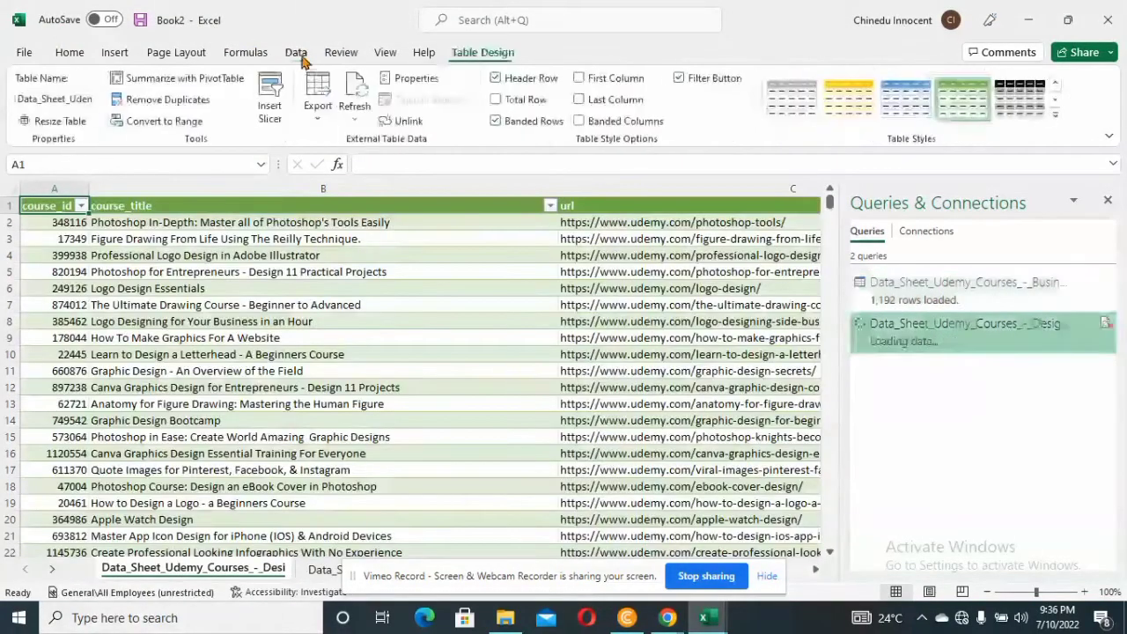
Import Data_Sheet_Udemy_Courses_-_Music_Courses.csv through Power Query and load it unchanged into a new worksheet
click(297, 54)
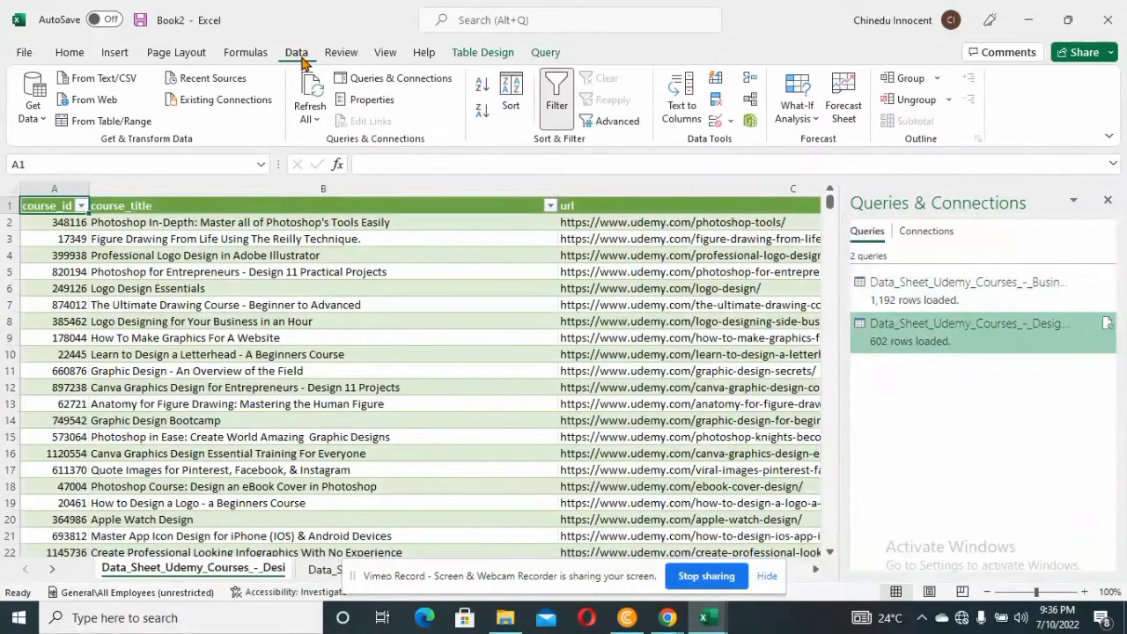
click(104, 79)
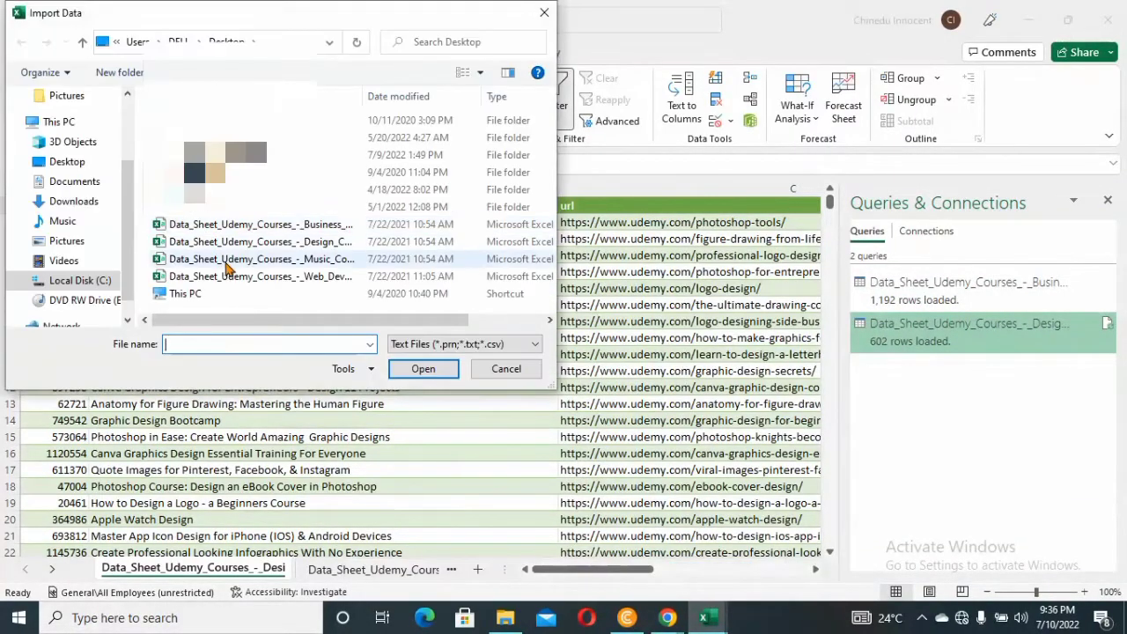
click(227, 266)
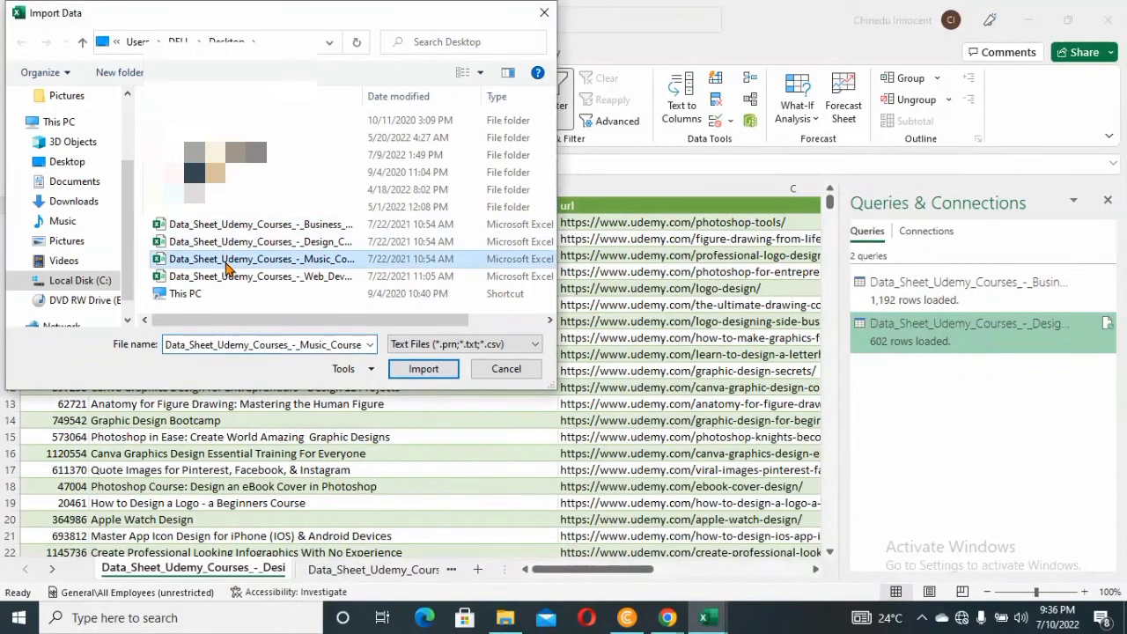
click(430, 369)
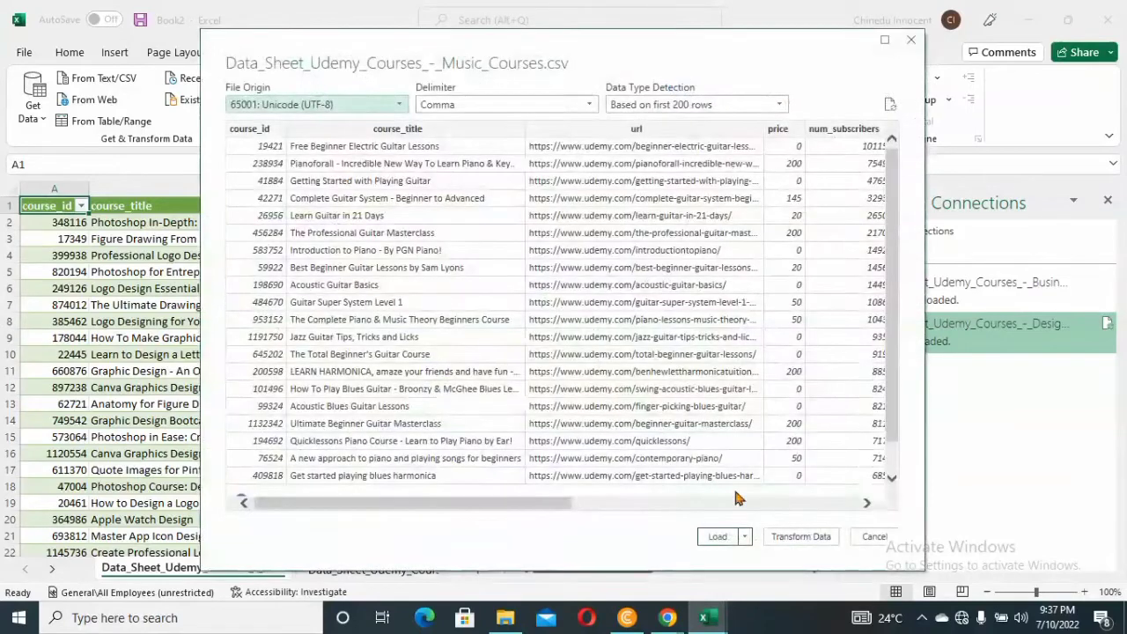
click(805, 538)
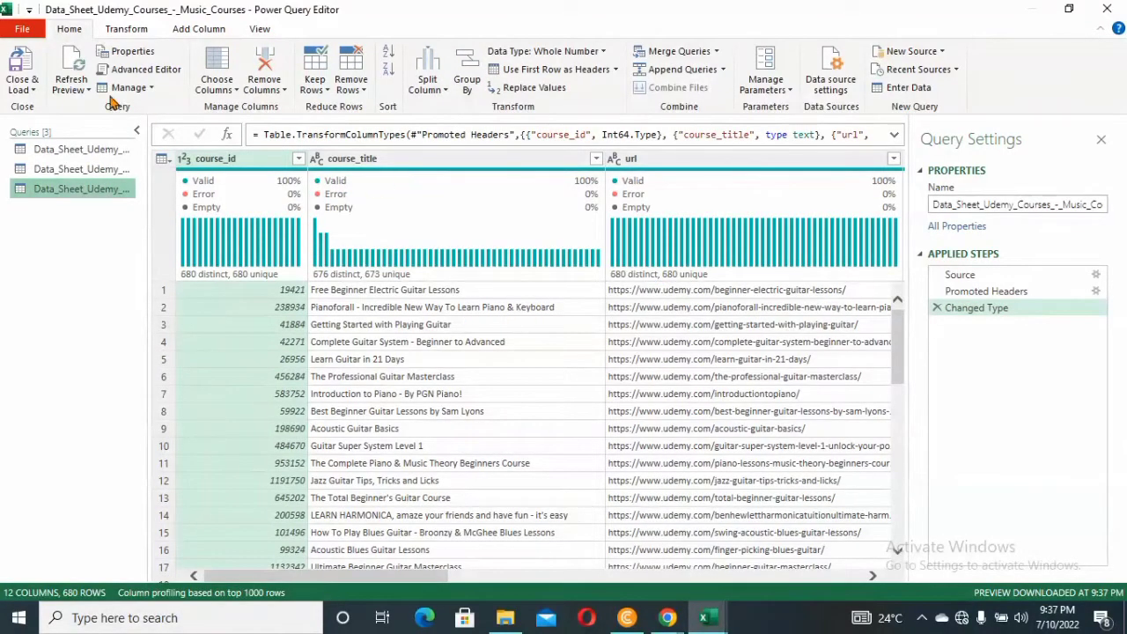
click(35, 90)
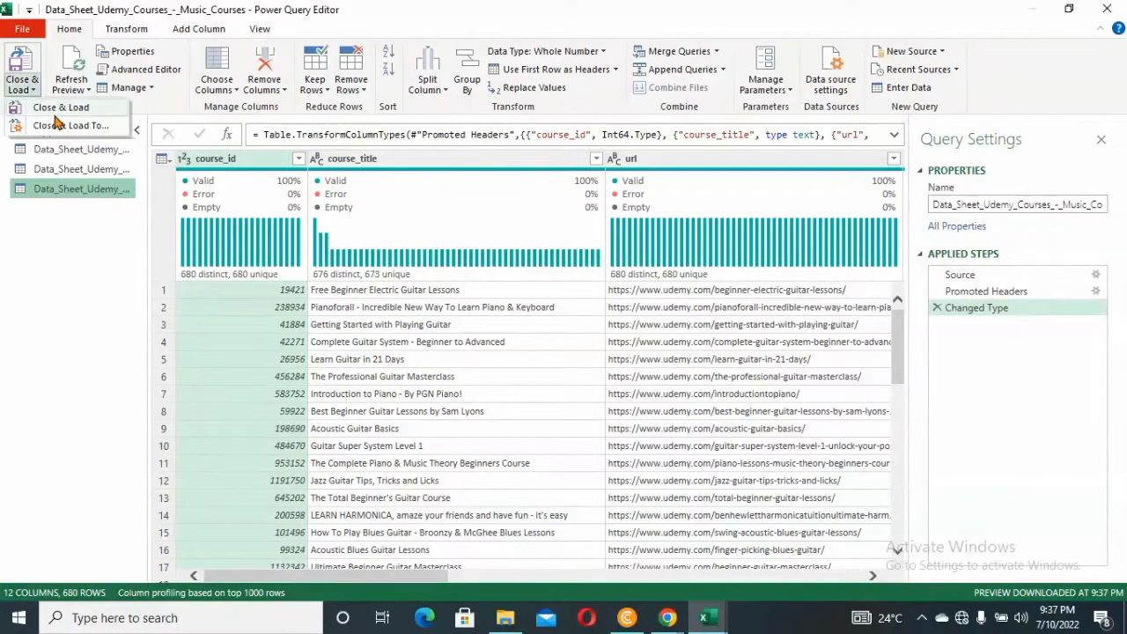
click(58, 111)
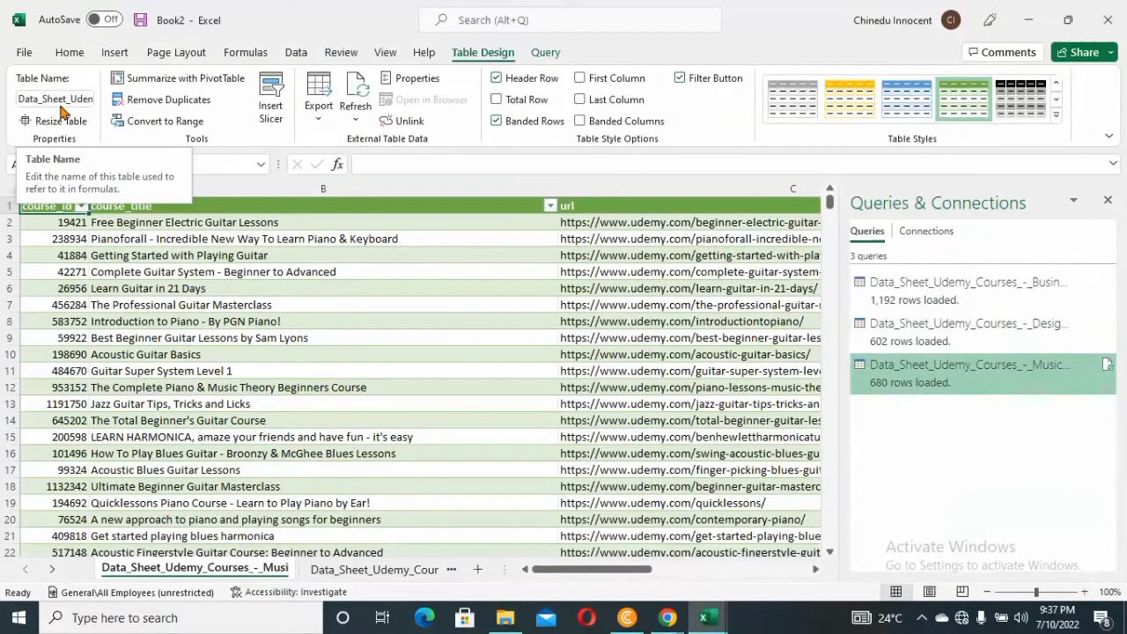
Import Data_Sheet_Udemy_Courses_-_Web_Development.csv and open it for transformation in Power Query
click(286, 58)
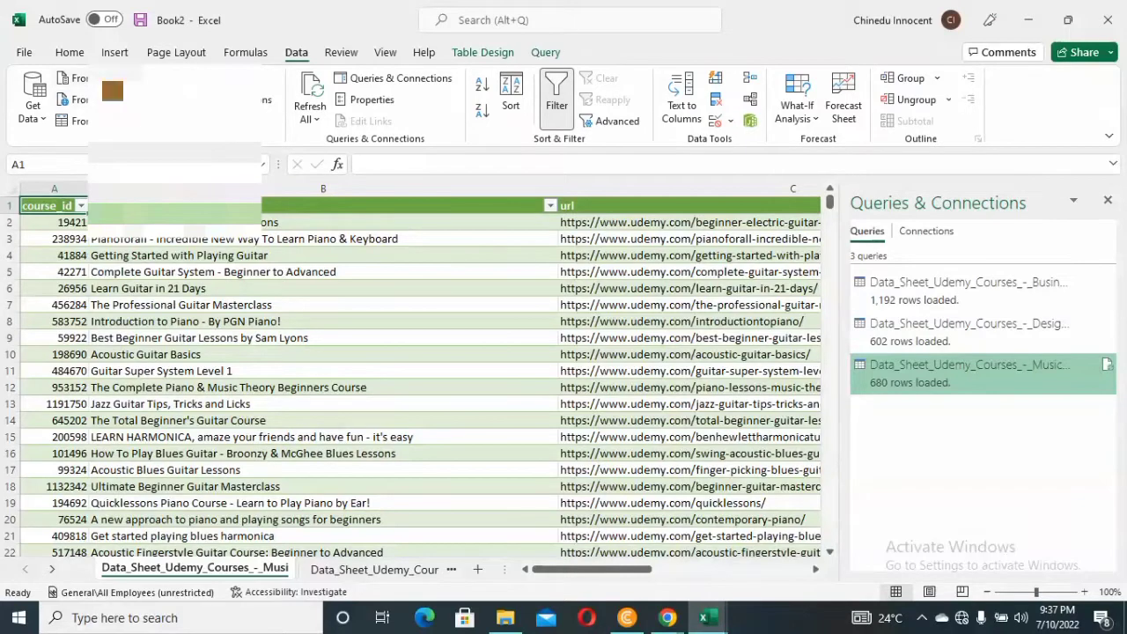
click(75, 78)
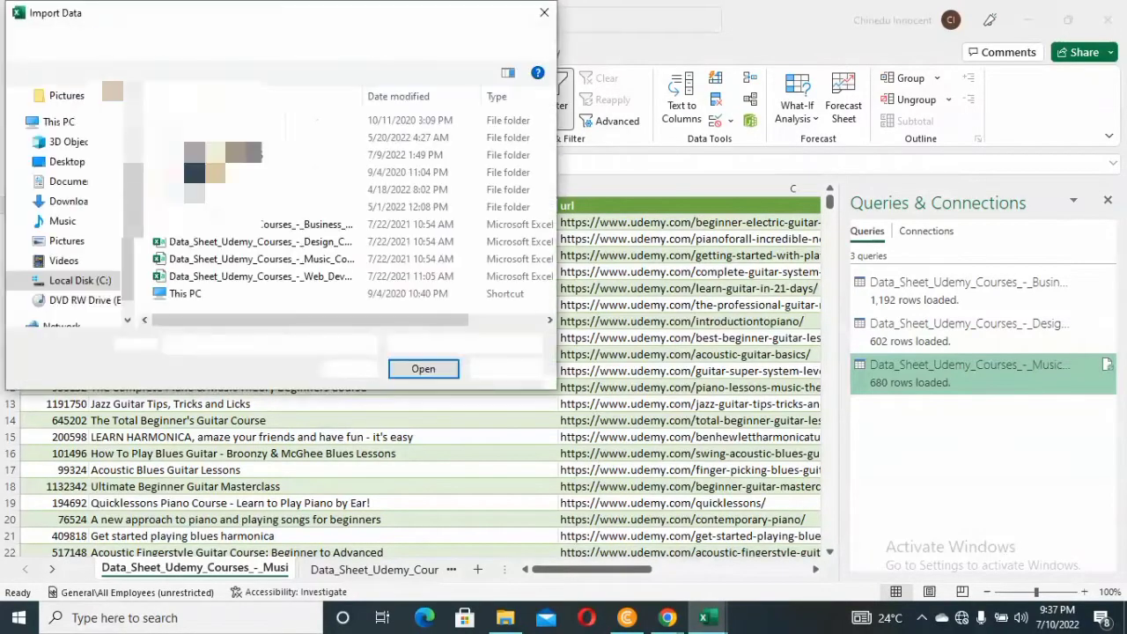
click(234, 277)
click(439, 371)
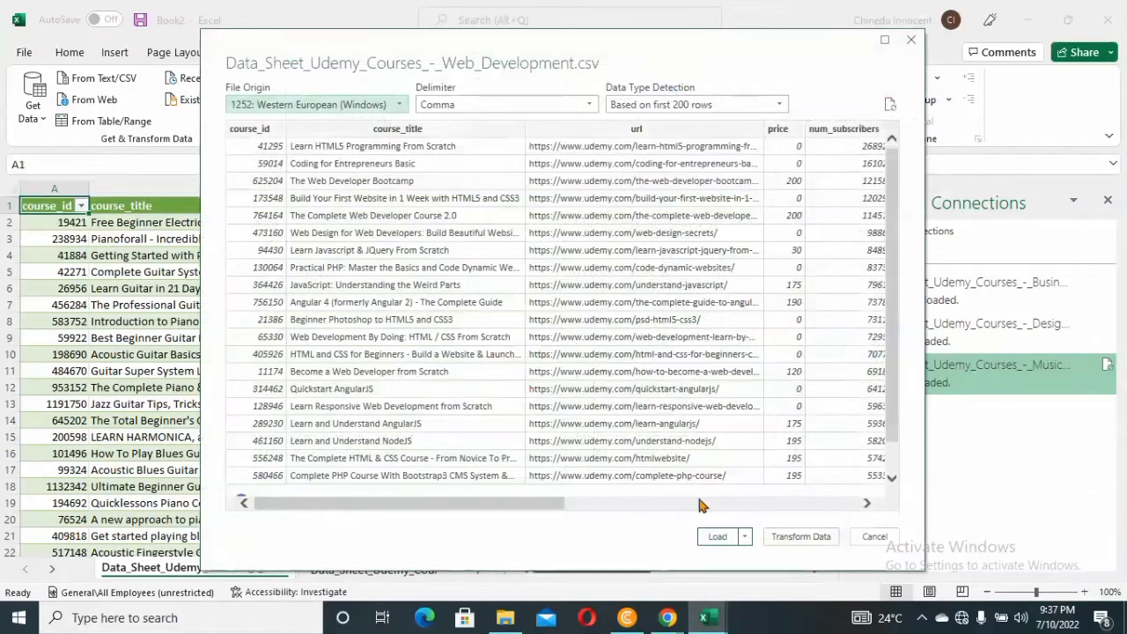
click(801, 537)
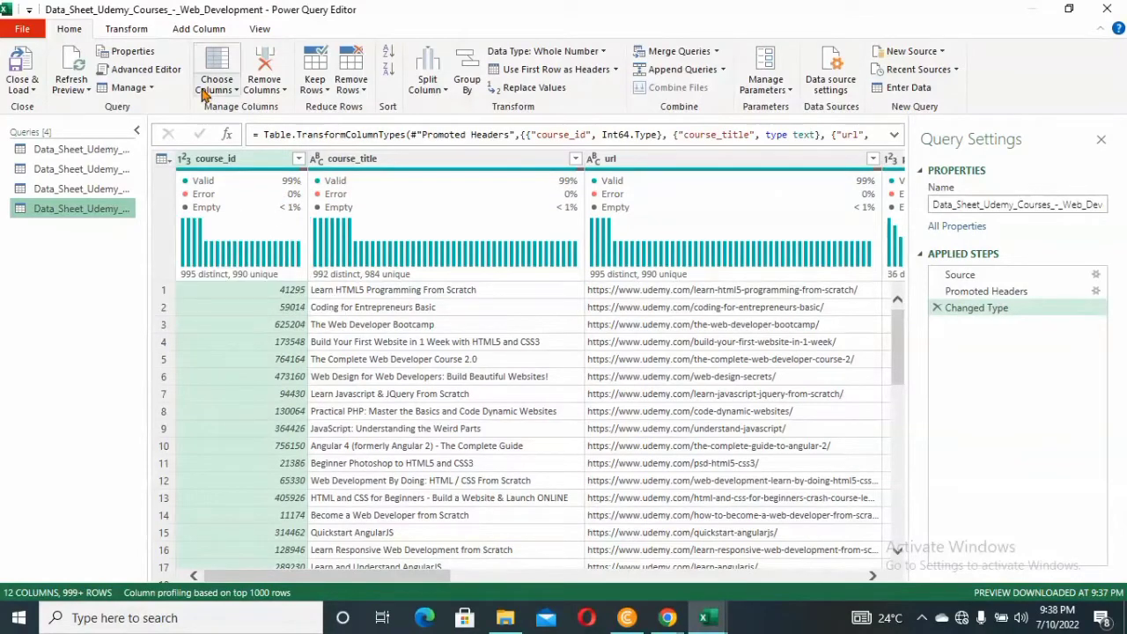
Remove the blank rows from the Web Development query and load the cleaned data into a new worksheet
click(368, 91)
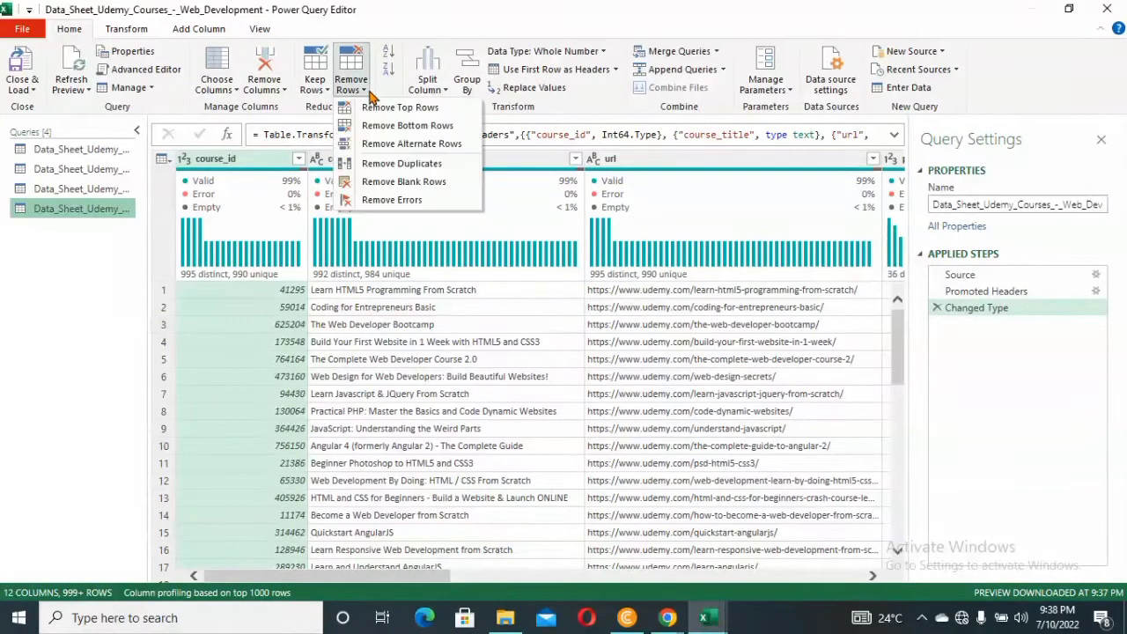
click(410, 182)
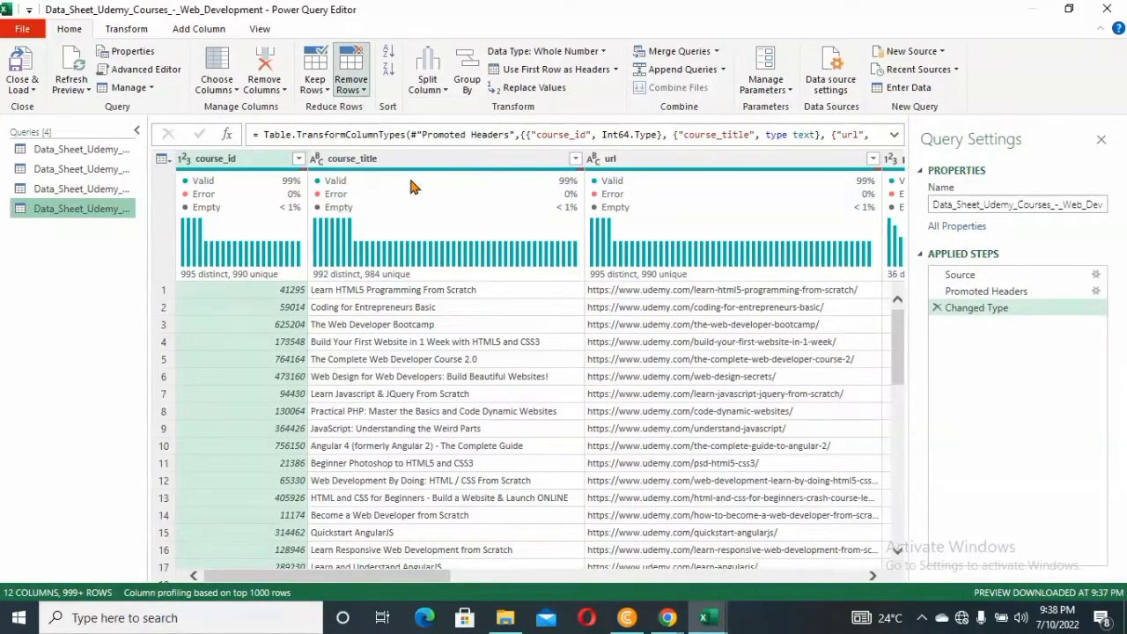
click(35, 90)
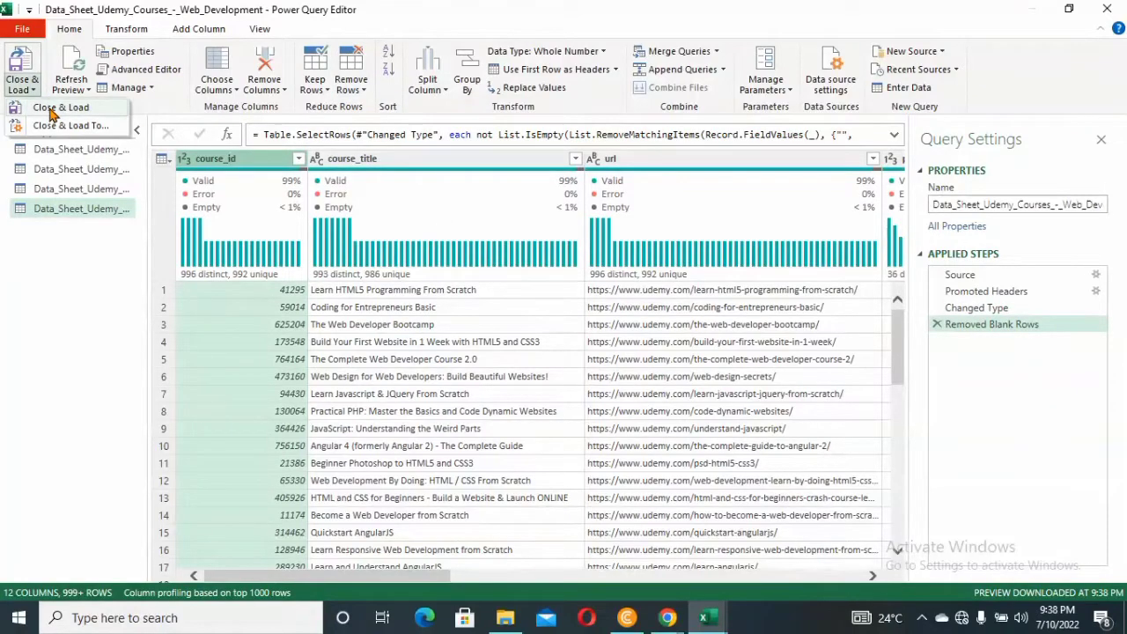
click(54, 109)
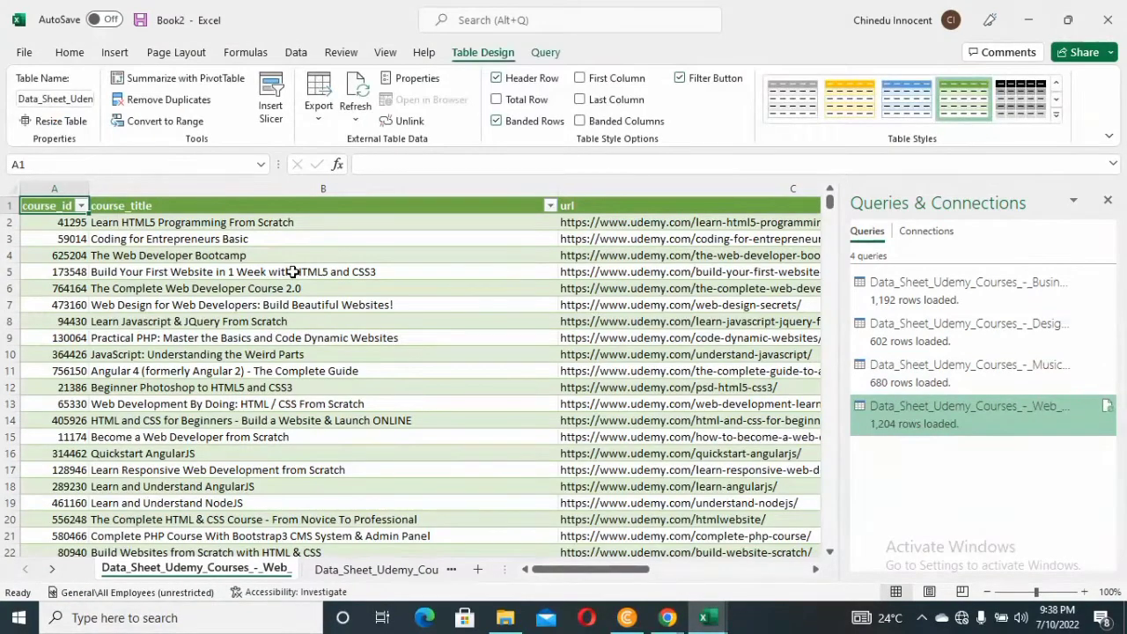
Go to the Business courses worksheet and start an Append query for three or more tables
click(451, 570)
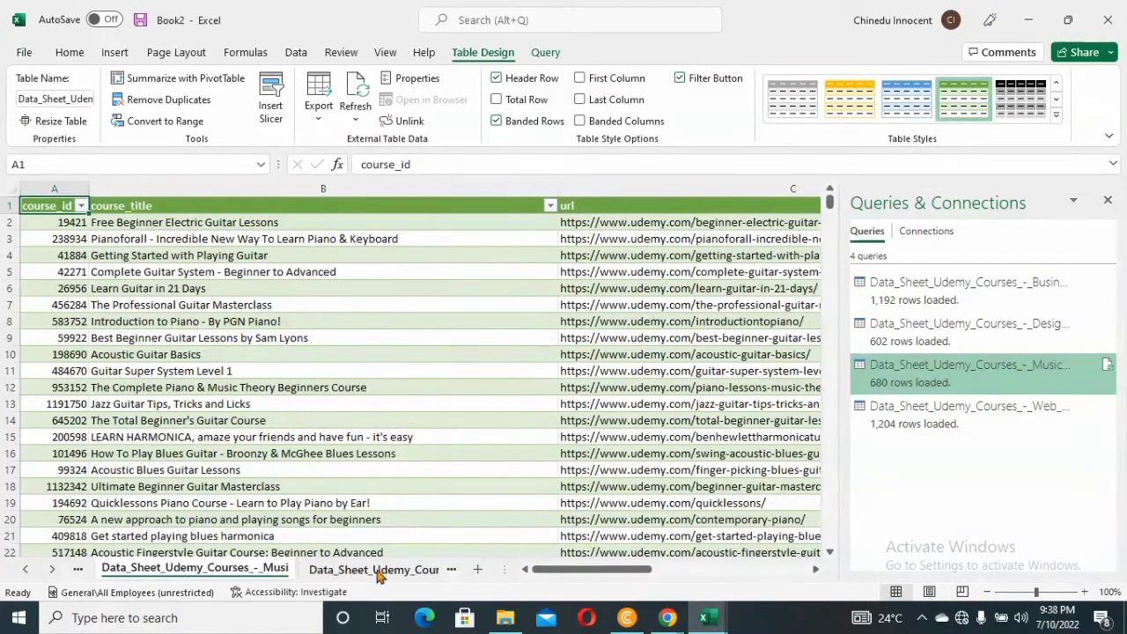
click(450, 571)
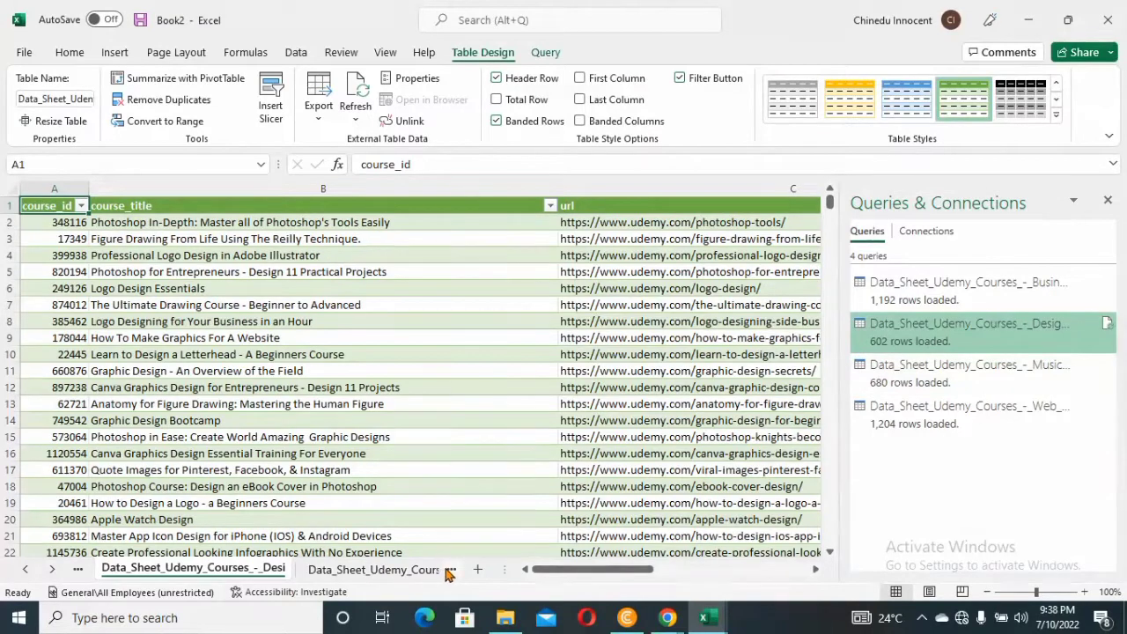
click(449, 571)
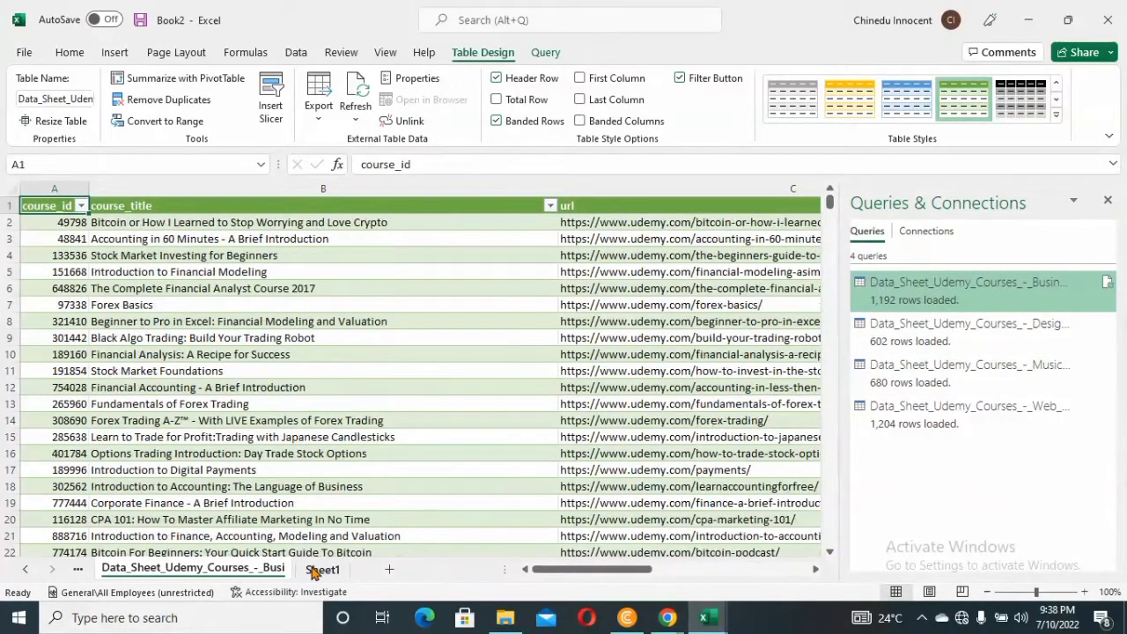
click(303, 55)
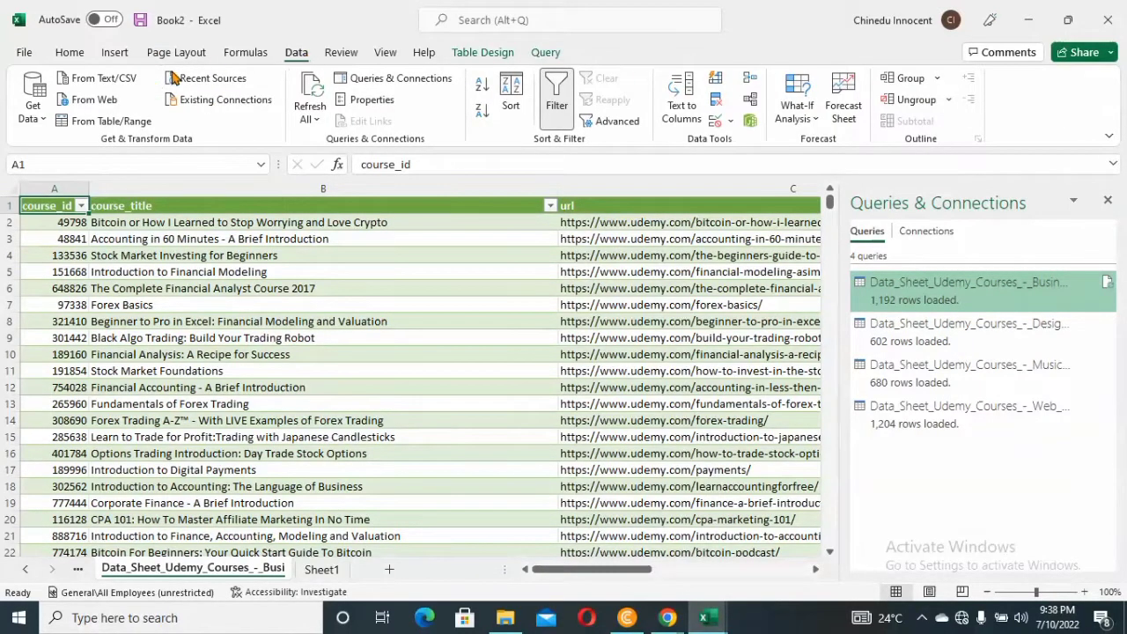
click(42, 122)
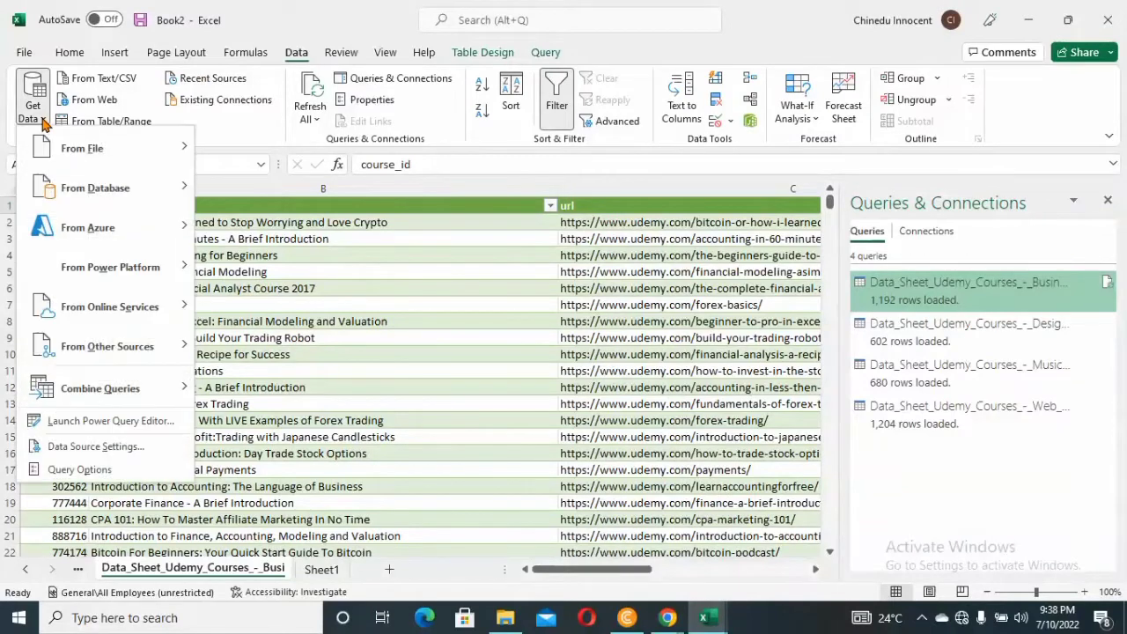
mouse_move(92, 395)
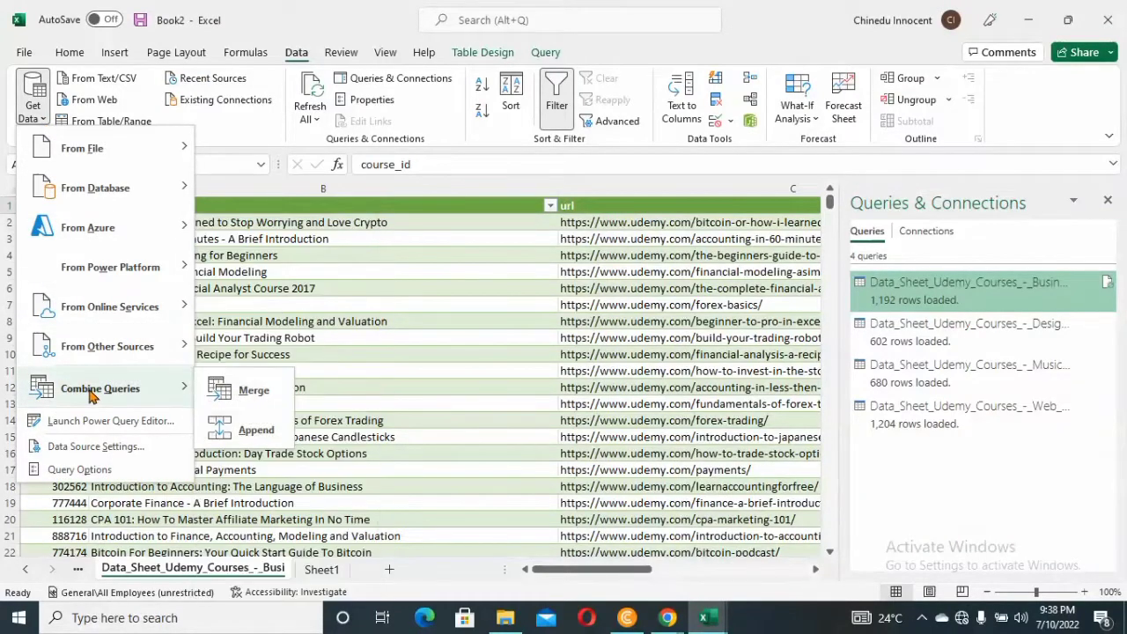
click(236, 427)
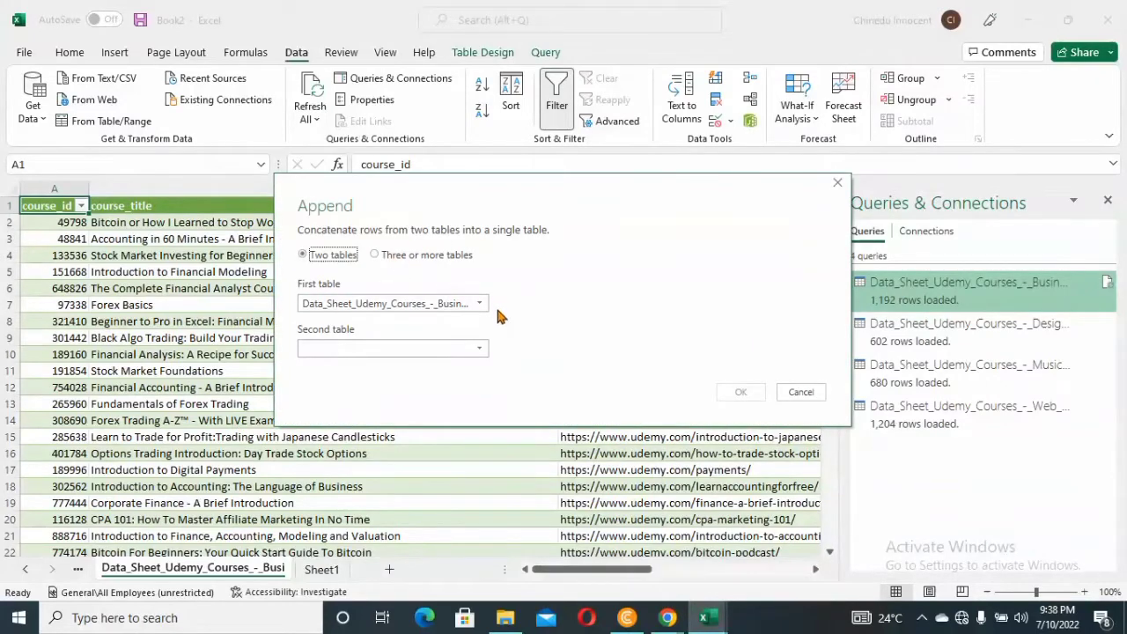
click(375, 255)
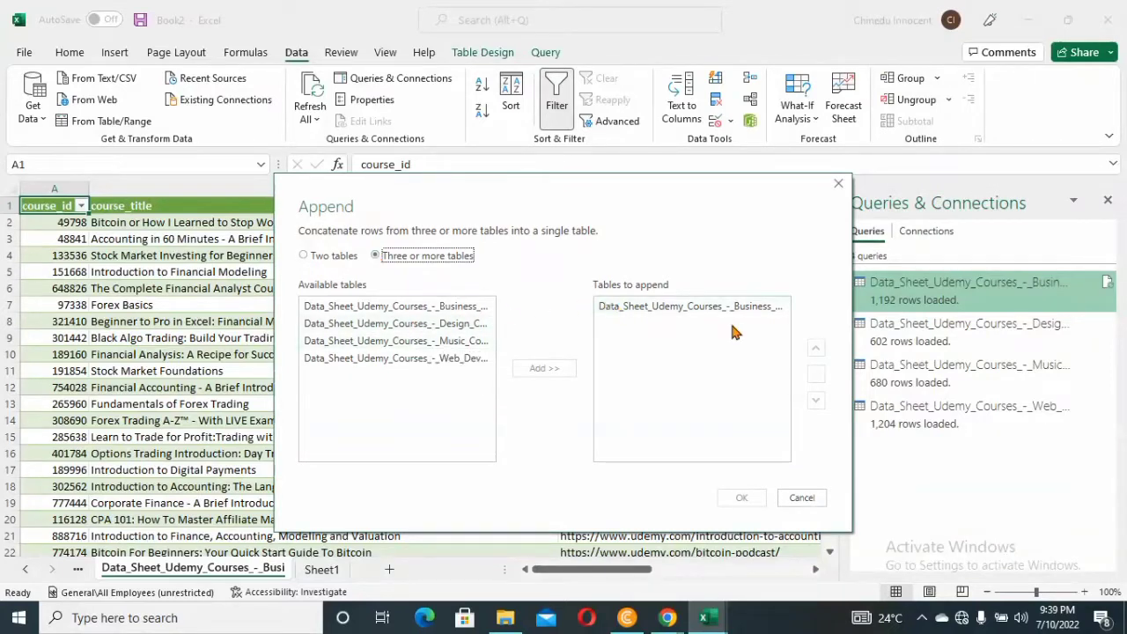
Add the Design, Music and Web Development tables to the Business courses table and create the append query
click(432, 325)
ctrl+click(443, 340)
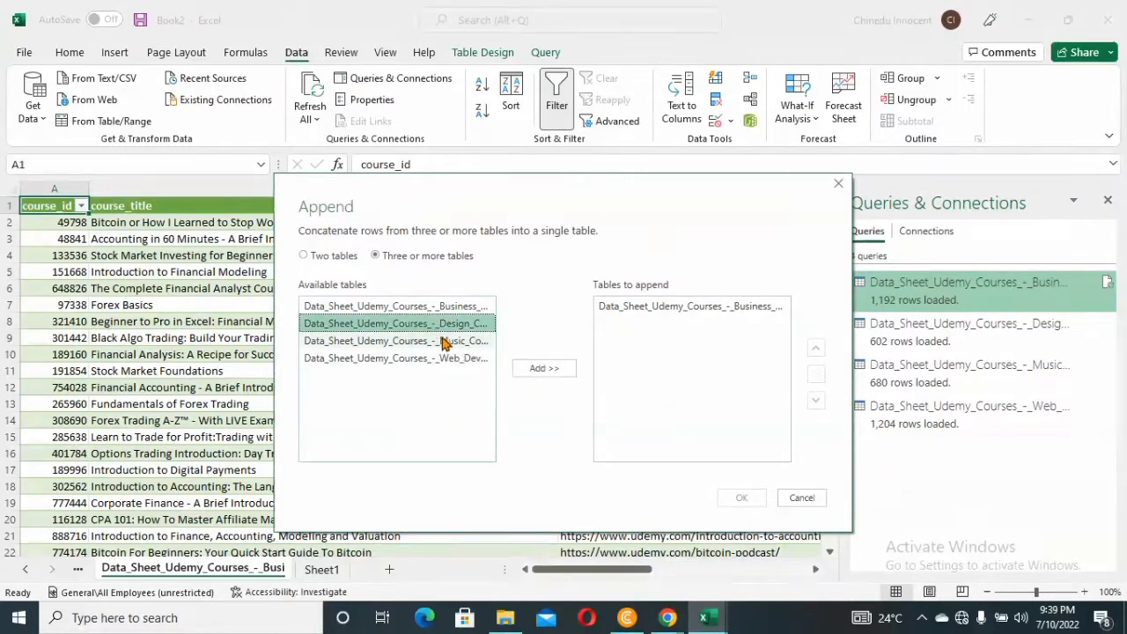
ctrl+click(456, 359)
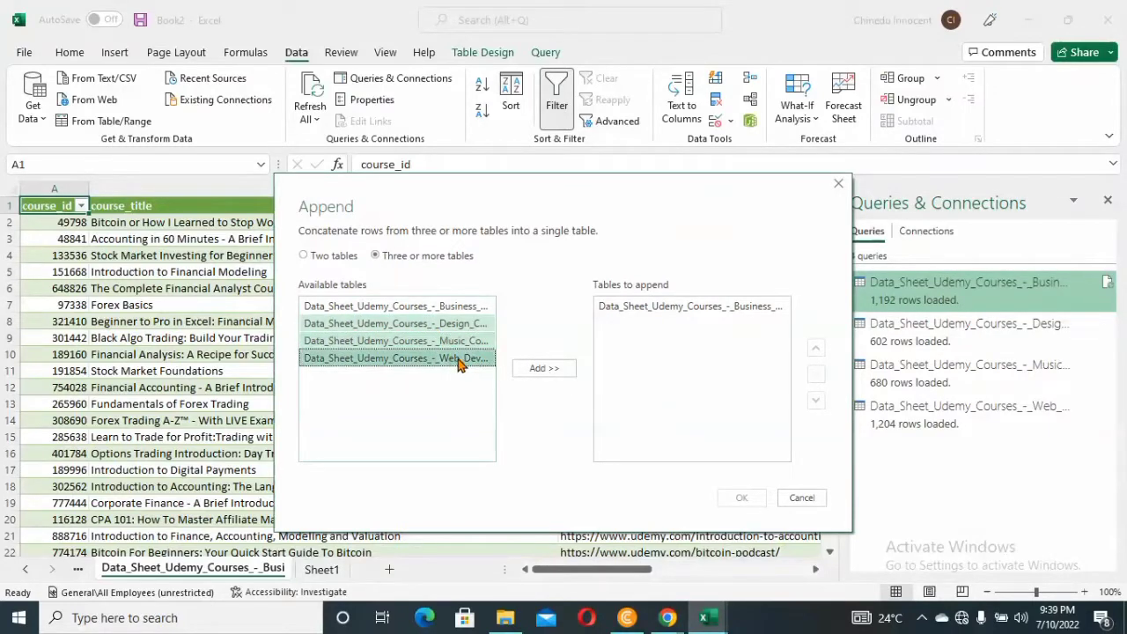
click(544, 368)
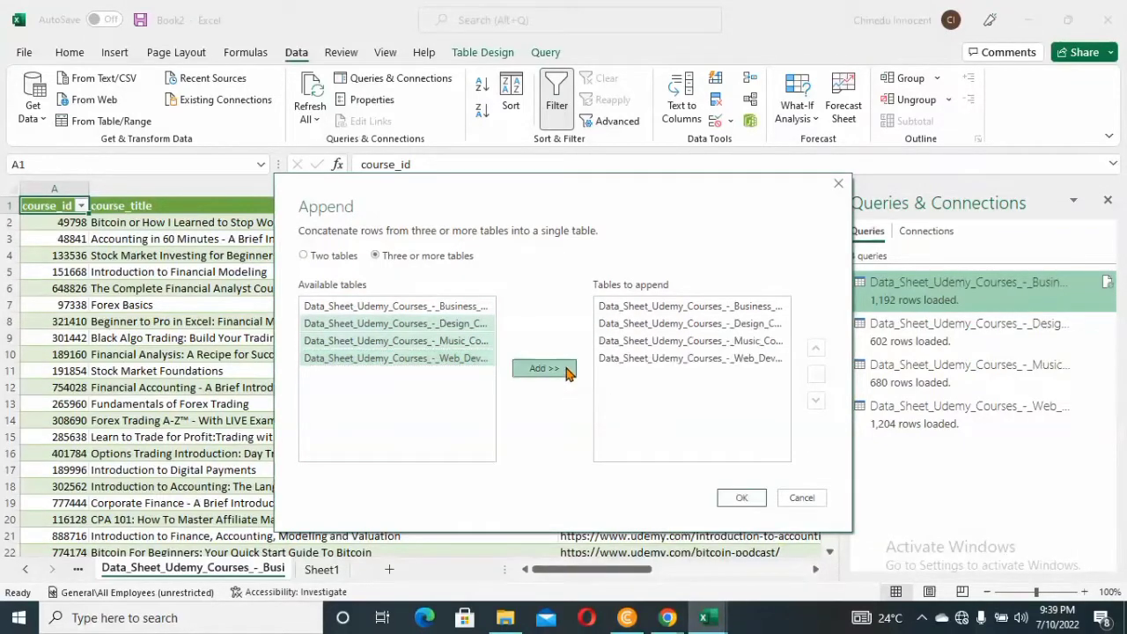
click(741, 498)
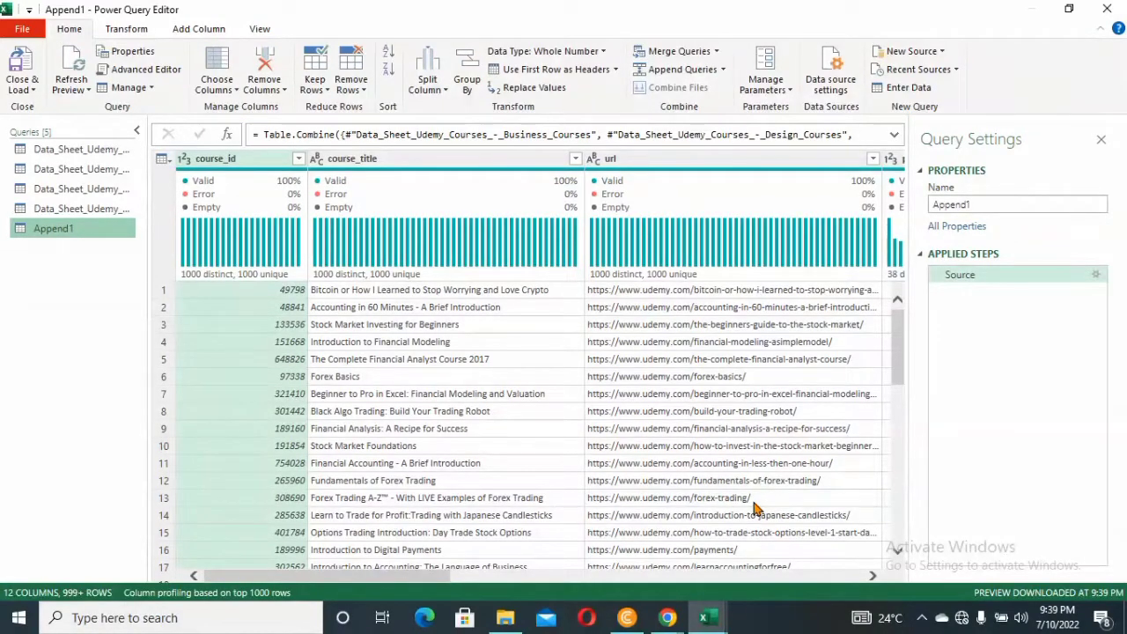
Rename the appended query as All Udemy Course
click(981, 203)
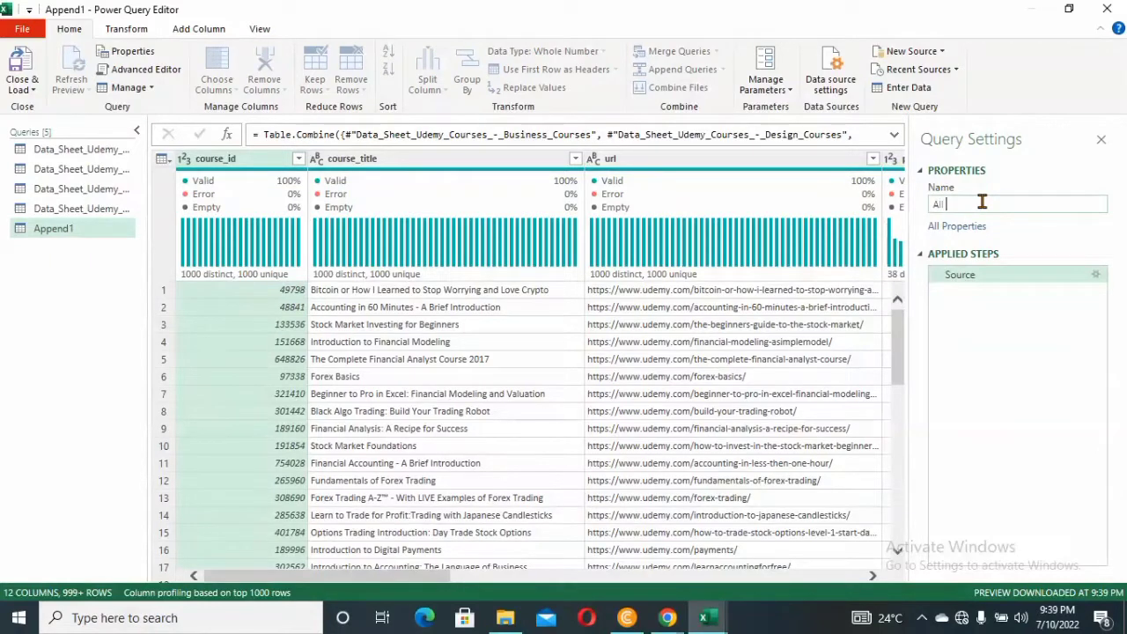
text(All Udemy Course)
key(Return)
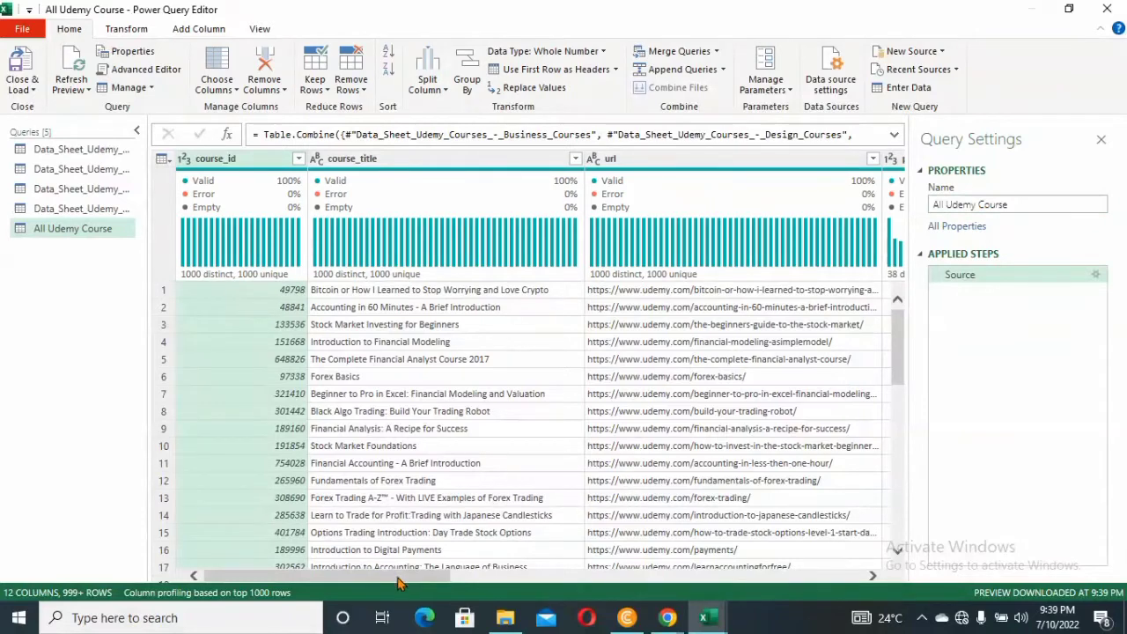
Load the All Udemy Course query into a new worksheet and close the Queries & Connections pane
drag(398, 580, 844, 587)
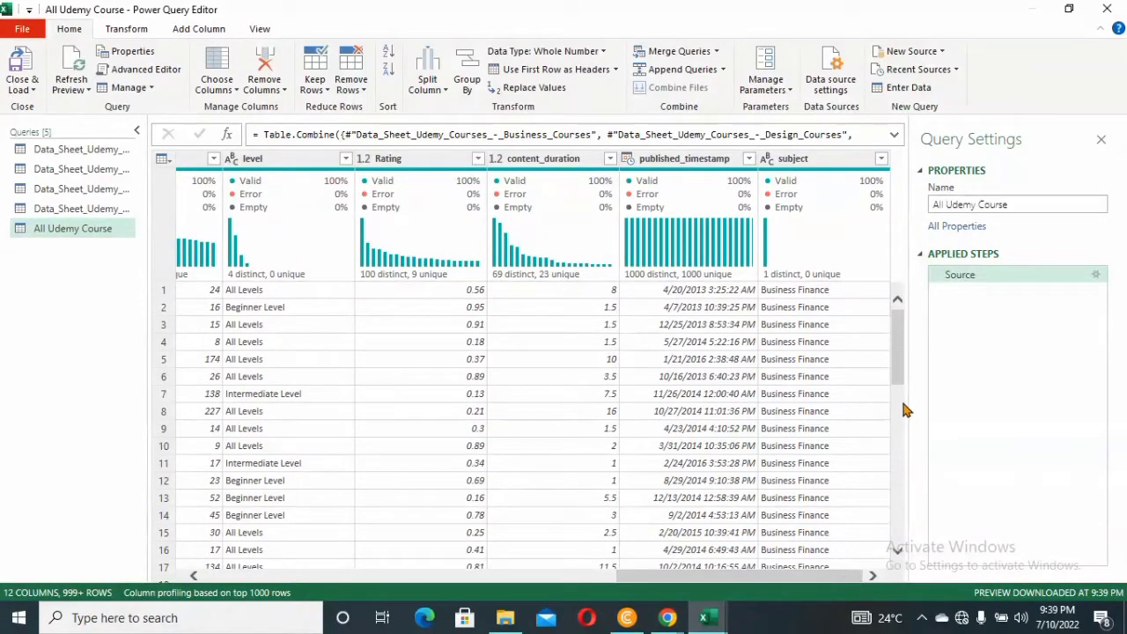
drag(896, 374, 896, 495)
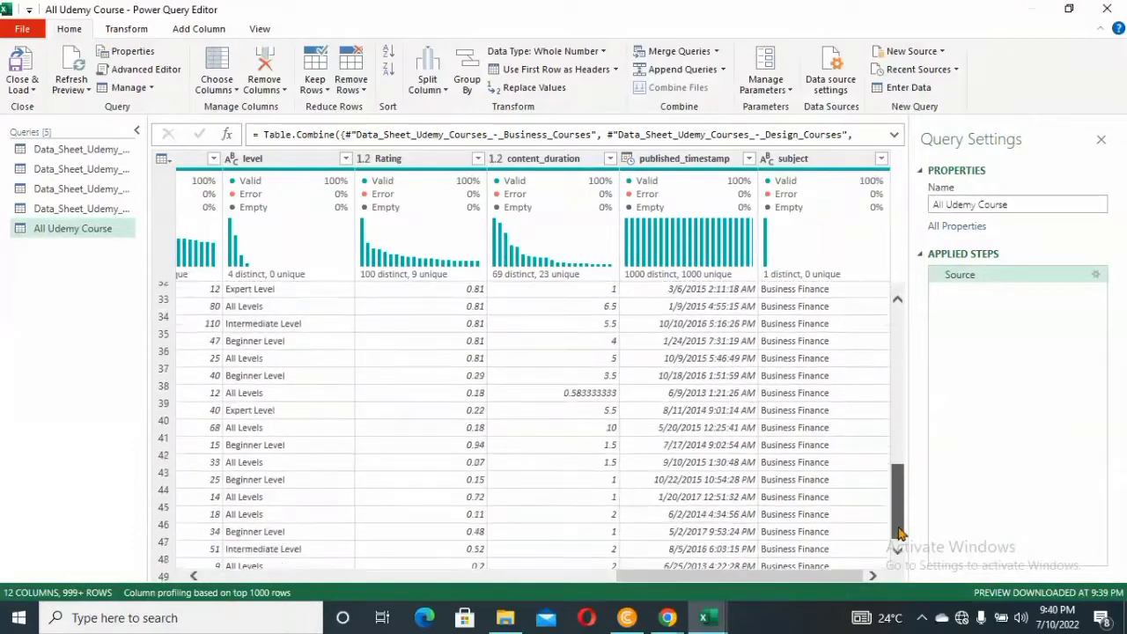
drag(899, 544, 900, 568)
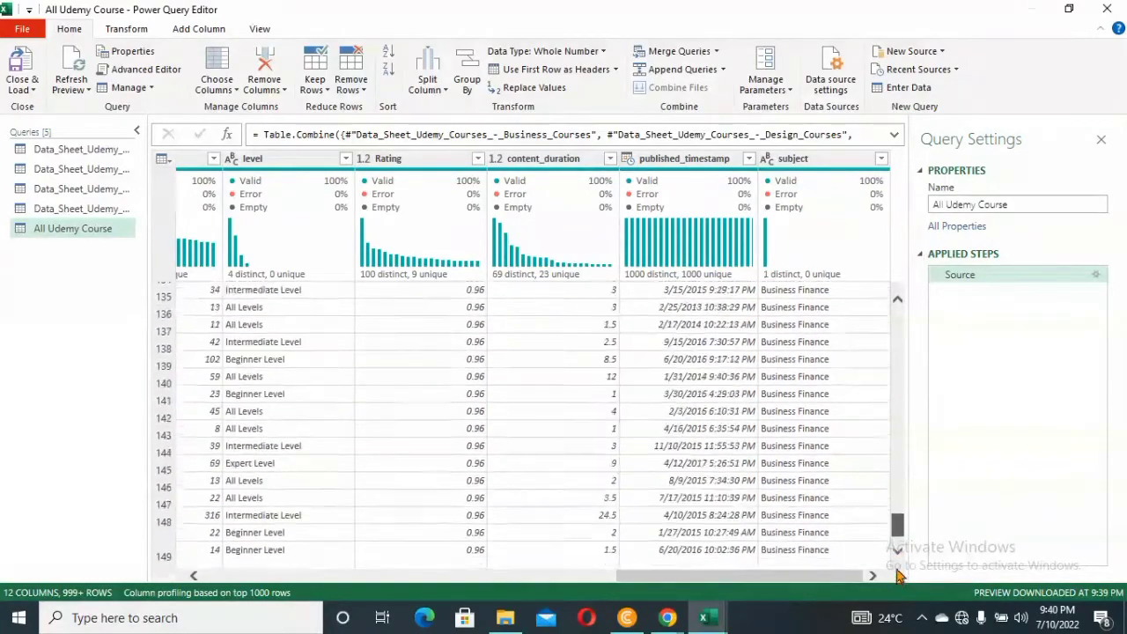
drag(900, 598, 900, 559)
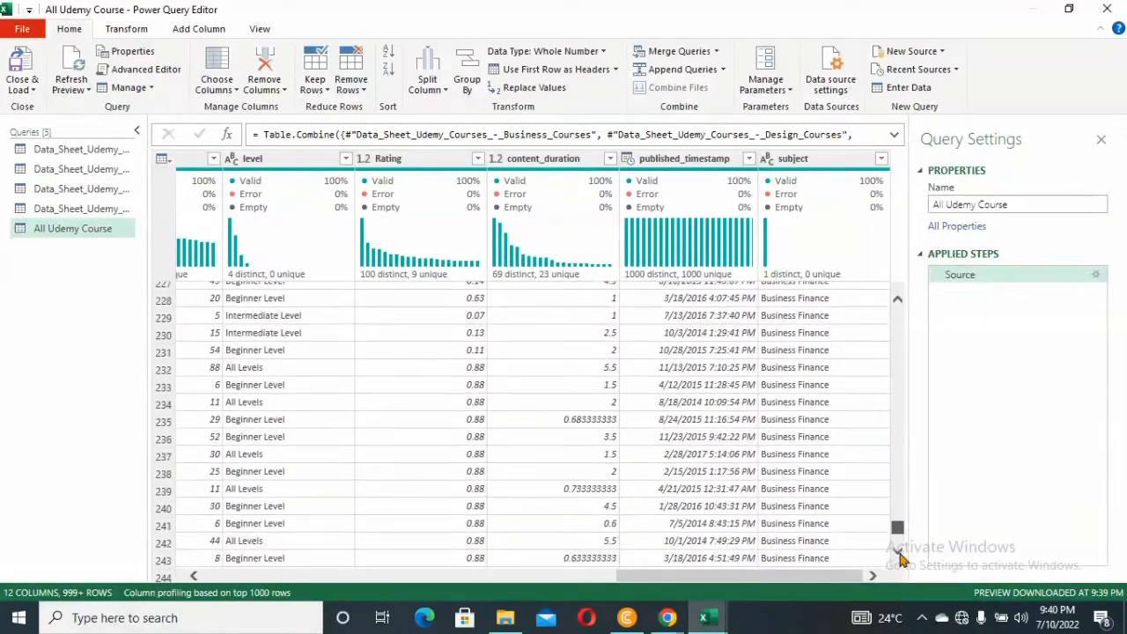
drag(899, 601, 895, 546)
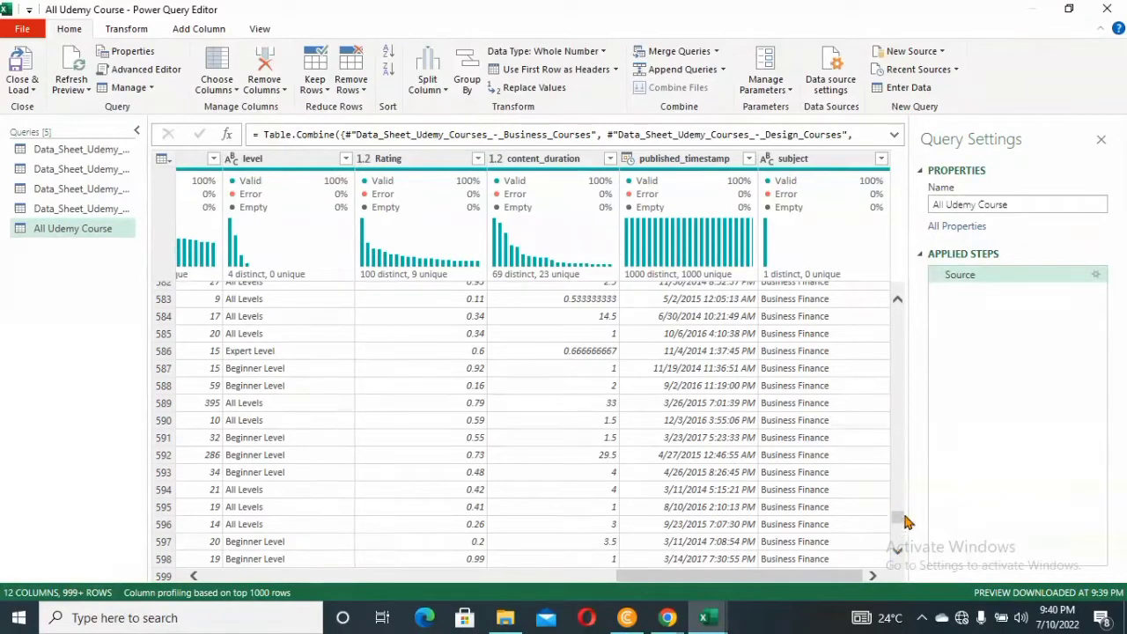
click(32, 90)
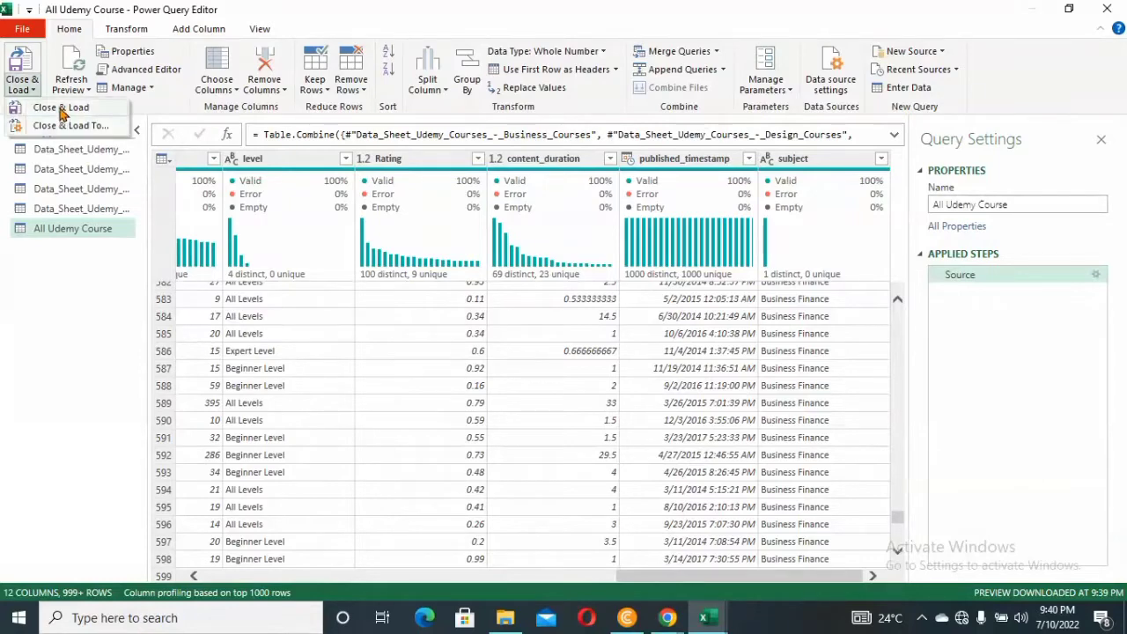
click(62, 109)
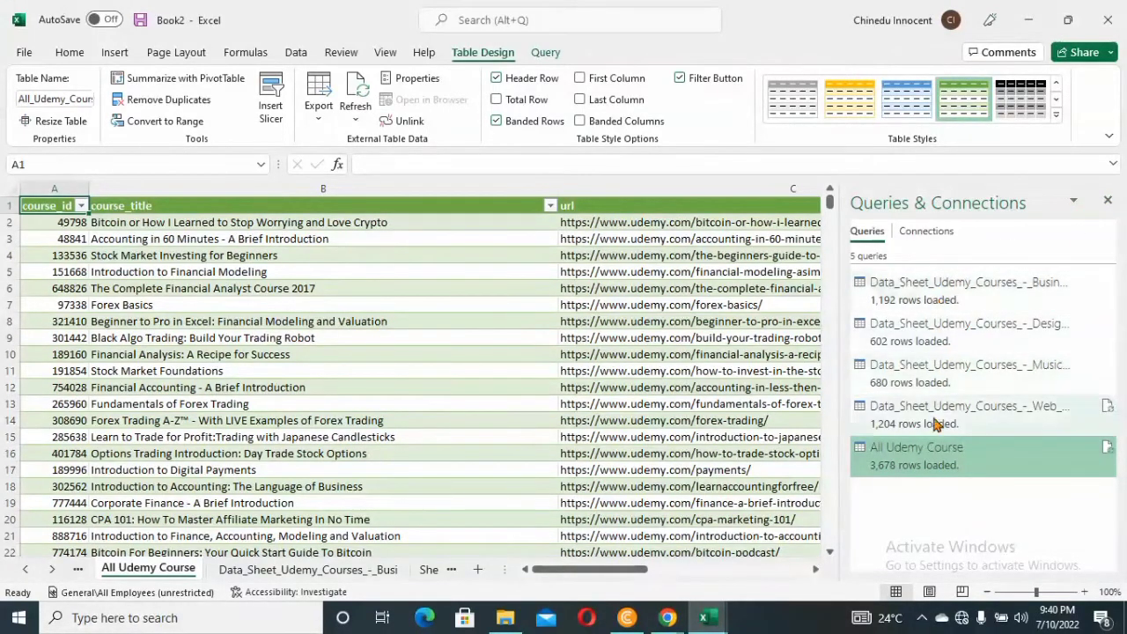
click(1109, 199)
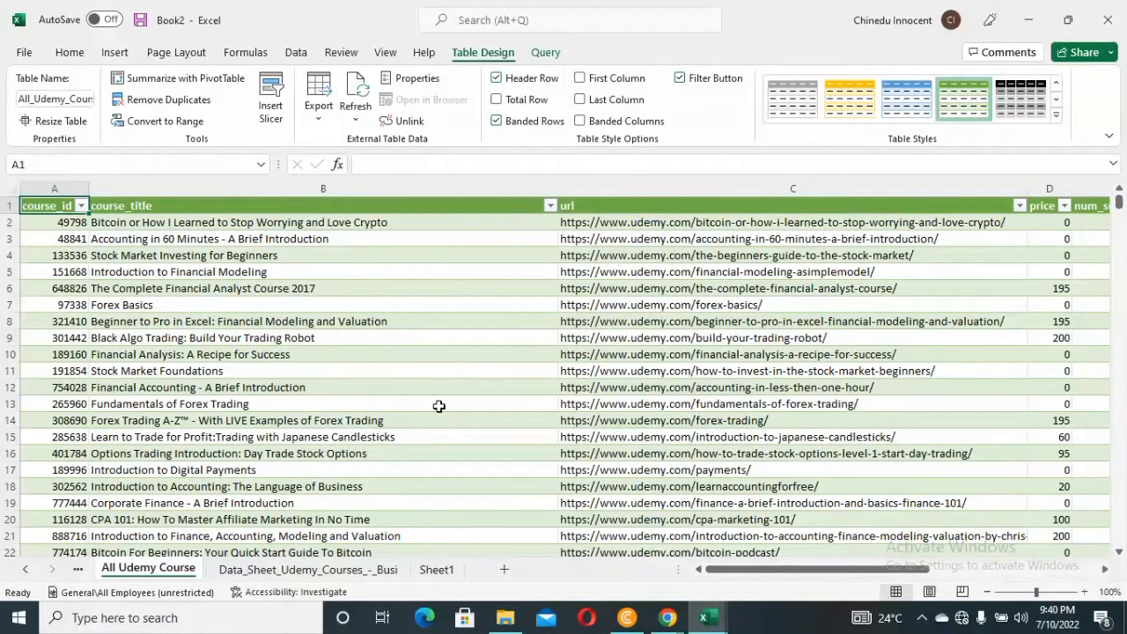
Examine the subject column of the All Udemy Course table where the Musical Instruments rows give way to Web Development
drag(762, 569, 951, 573)
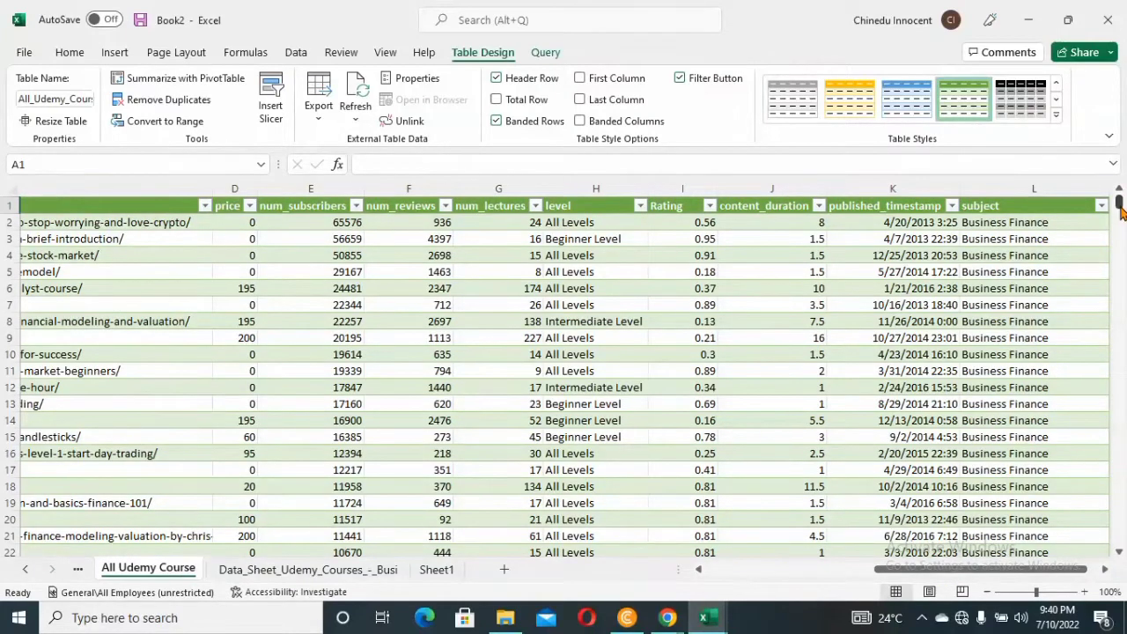
drag(1120, 205, 1119, 432)
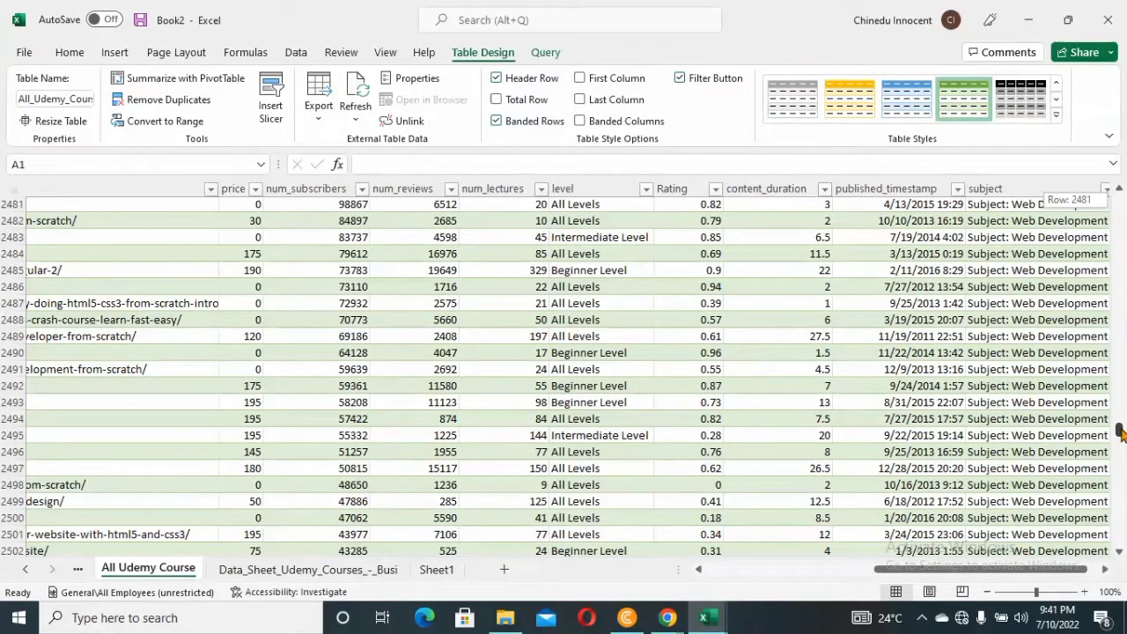
drag(1121, 432, 1120, 429)
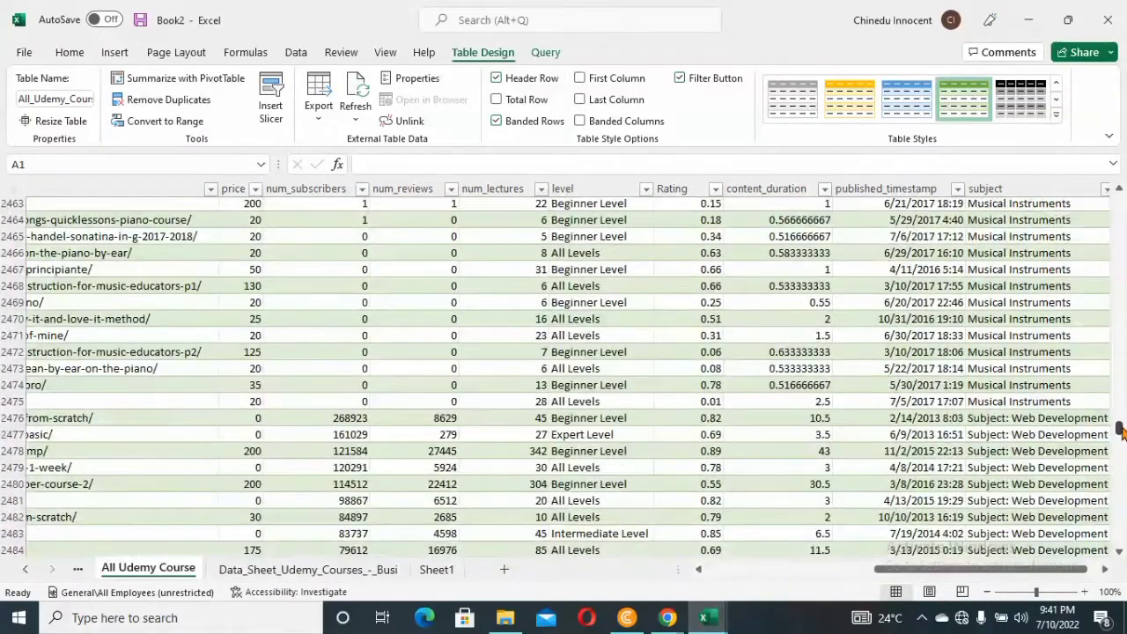
click(1042, 422)
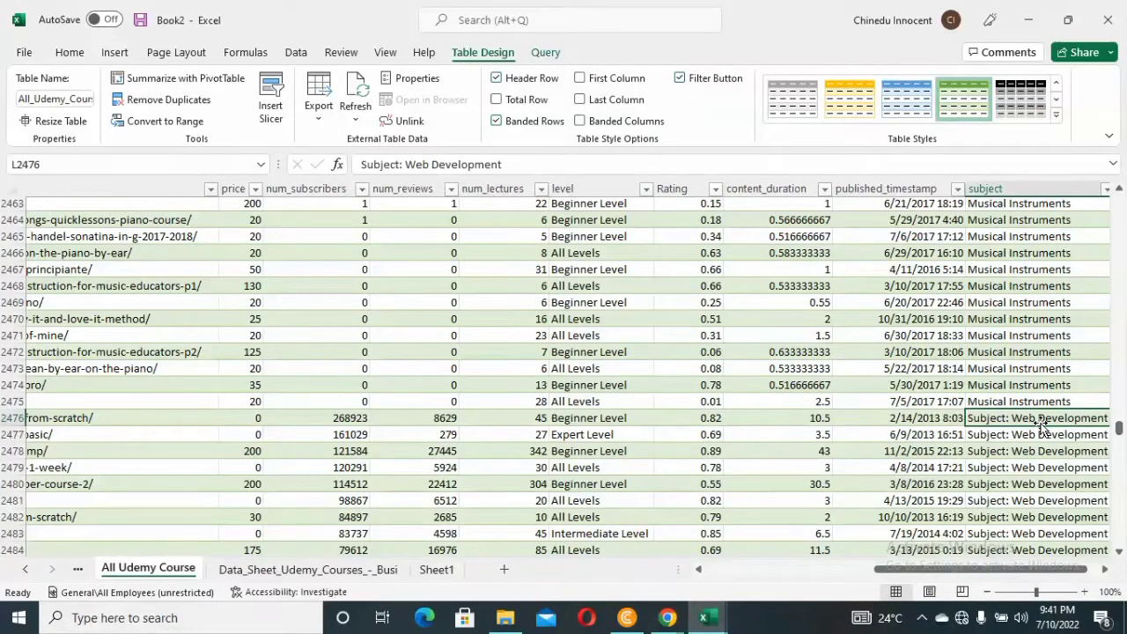
key(ctrl+a)
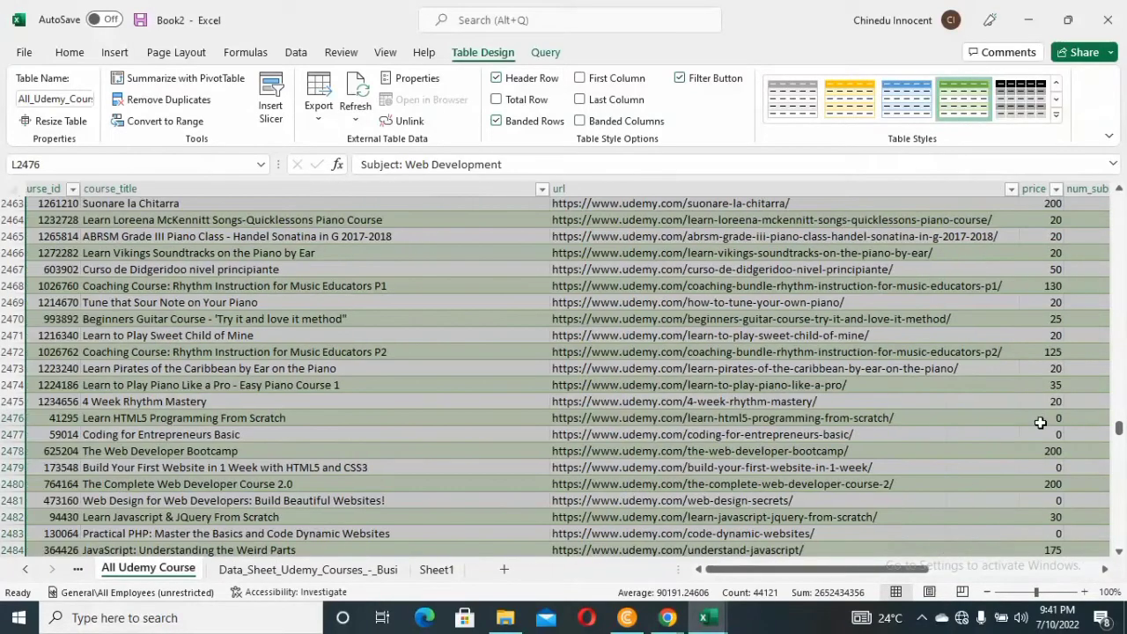
click(1041, 423)
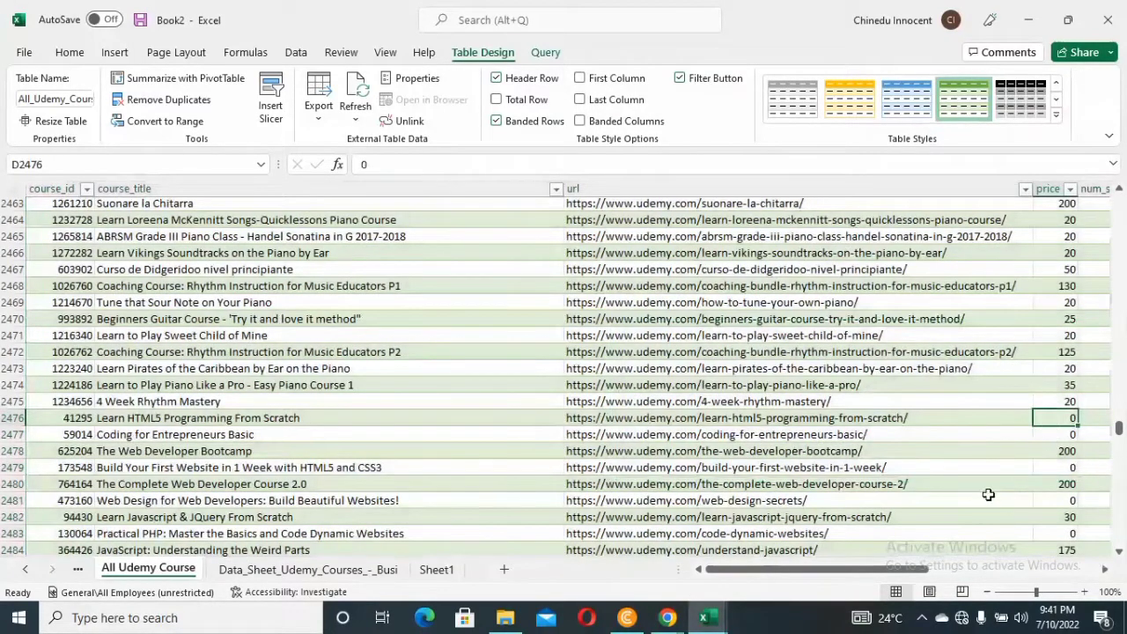
drag(851, 577, 1046, 563)
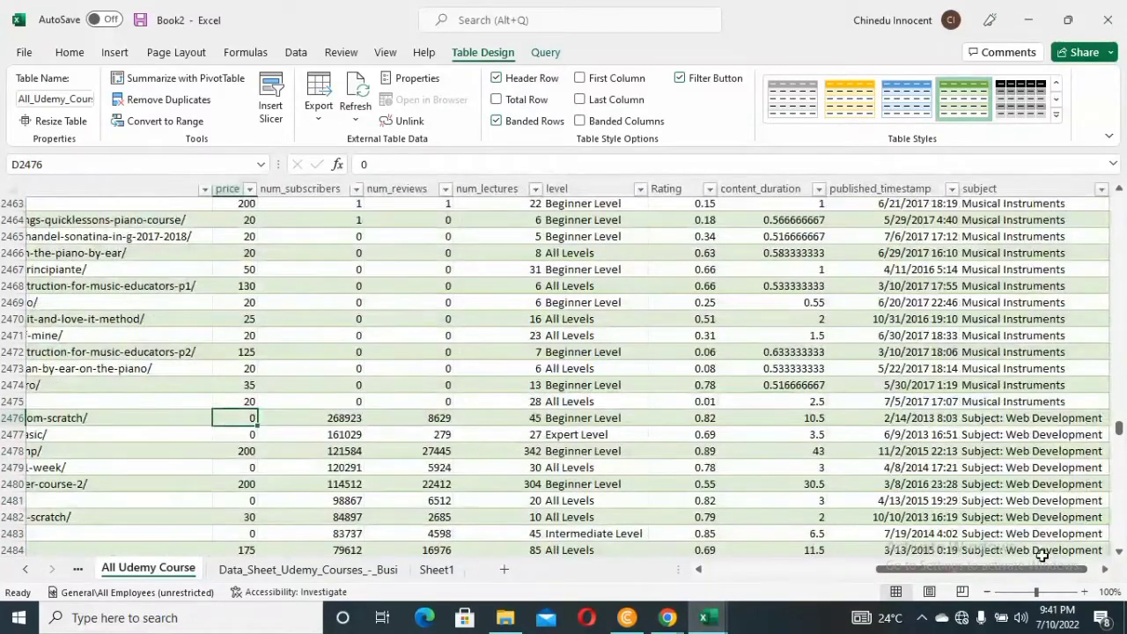
Replace every "Subject: Web Development" value in the sheet with "Web Development" using Find and Replace
click(1003, 419)
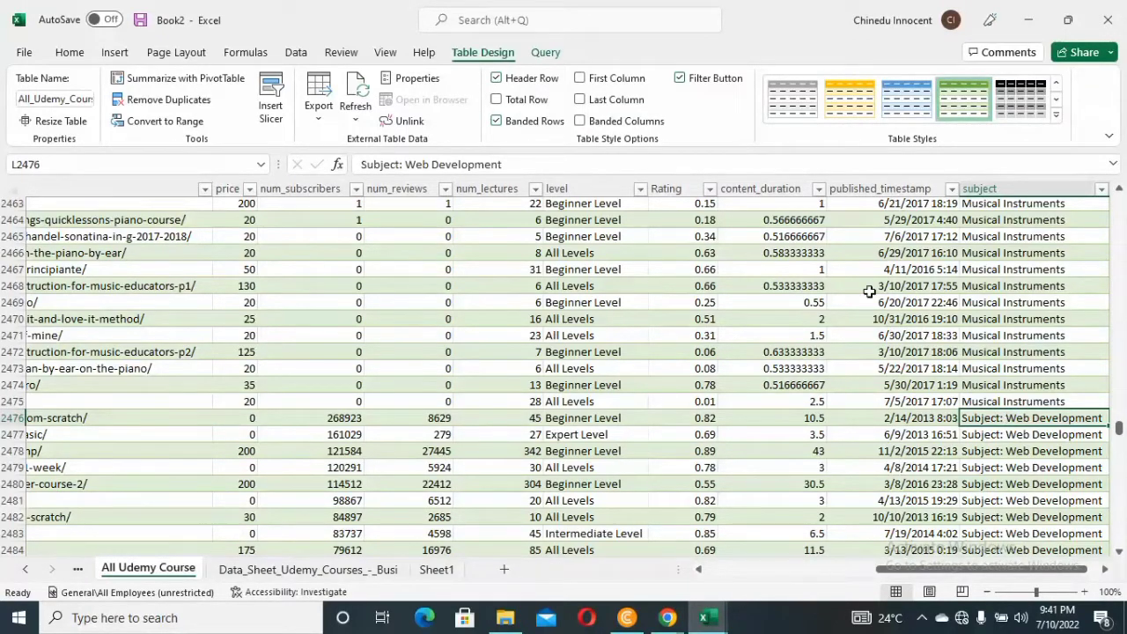
click(509, 164)
key(ctrl+a)
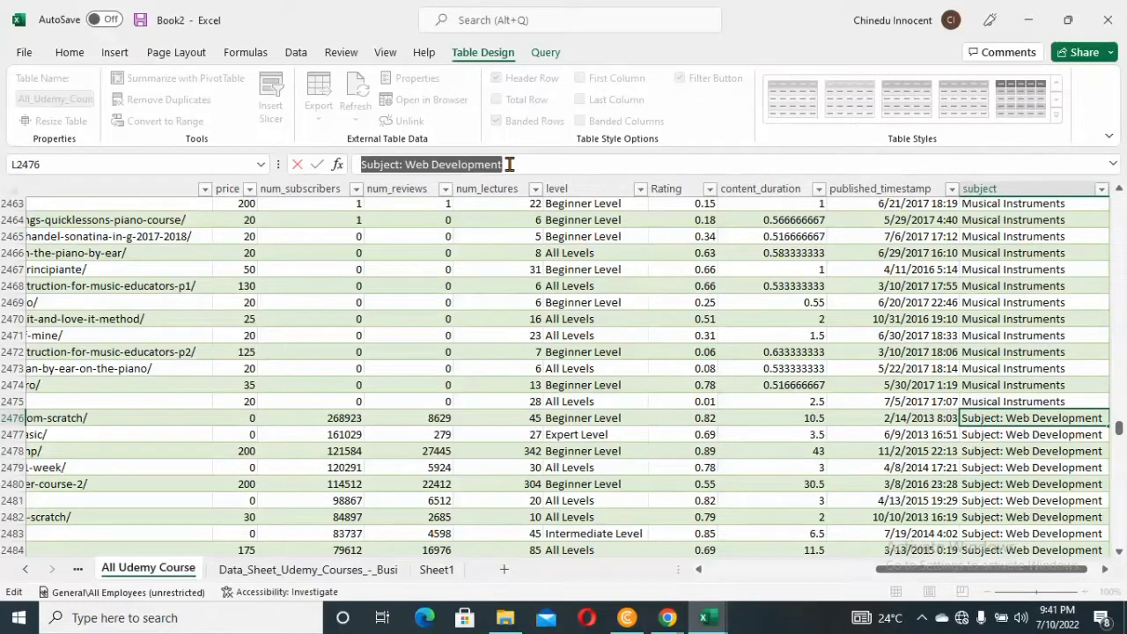
click(509, 164)
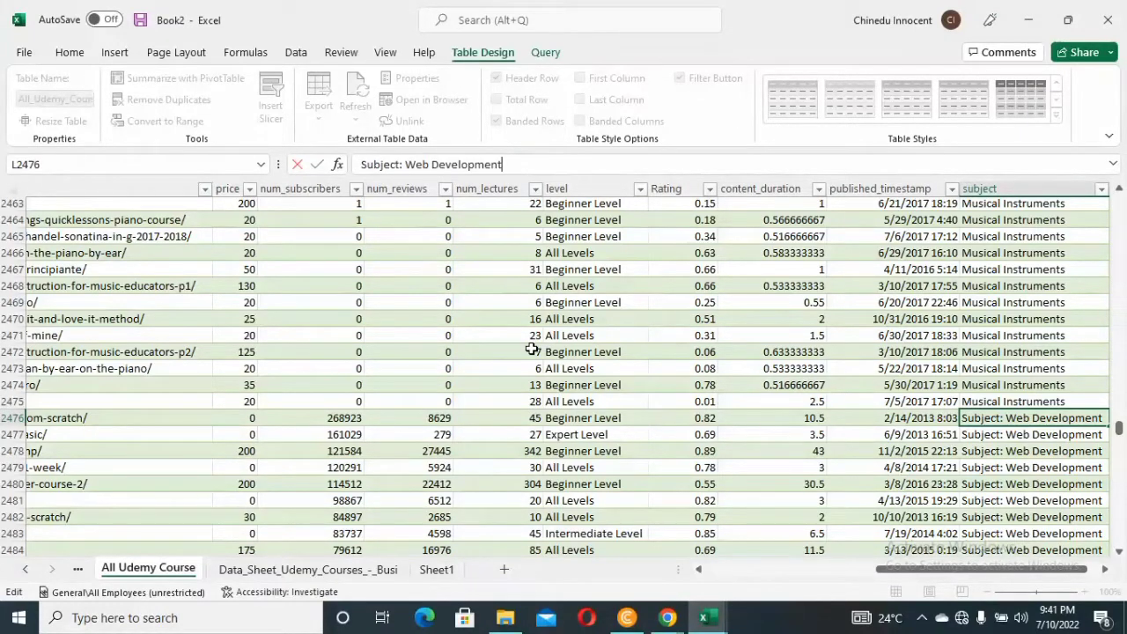
key(ctrl+h)
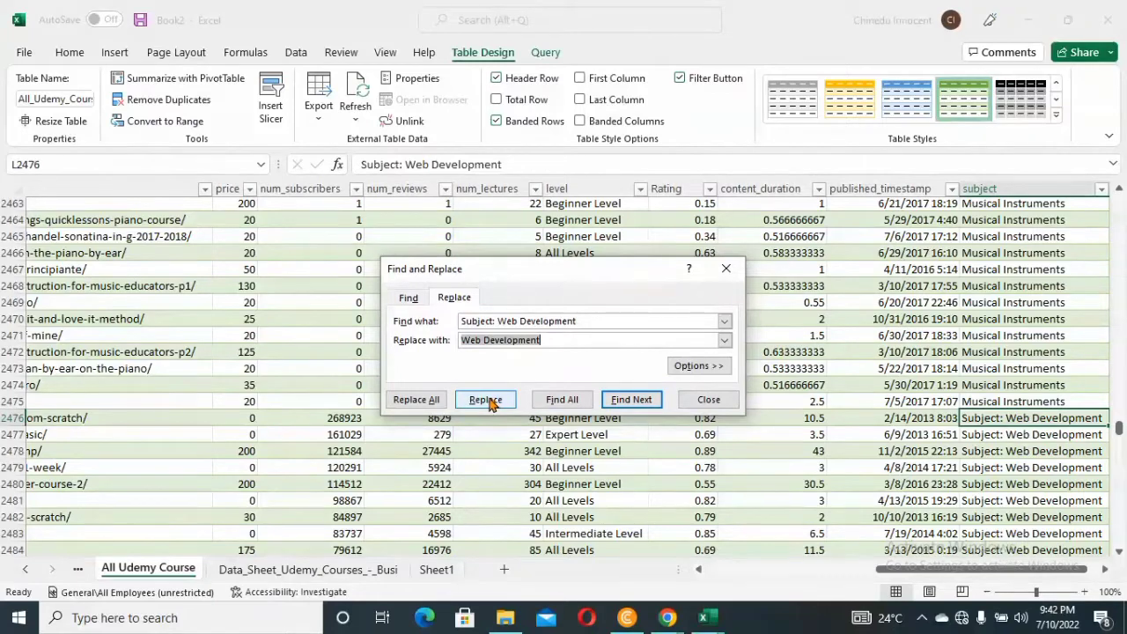
click(412, 400)
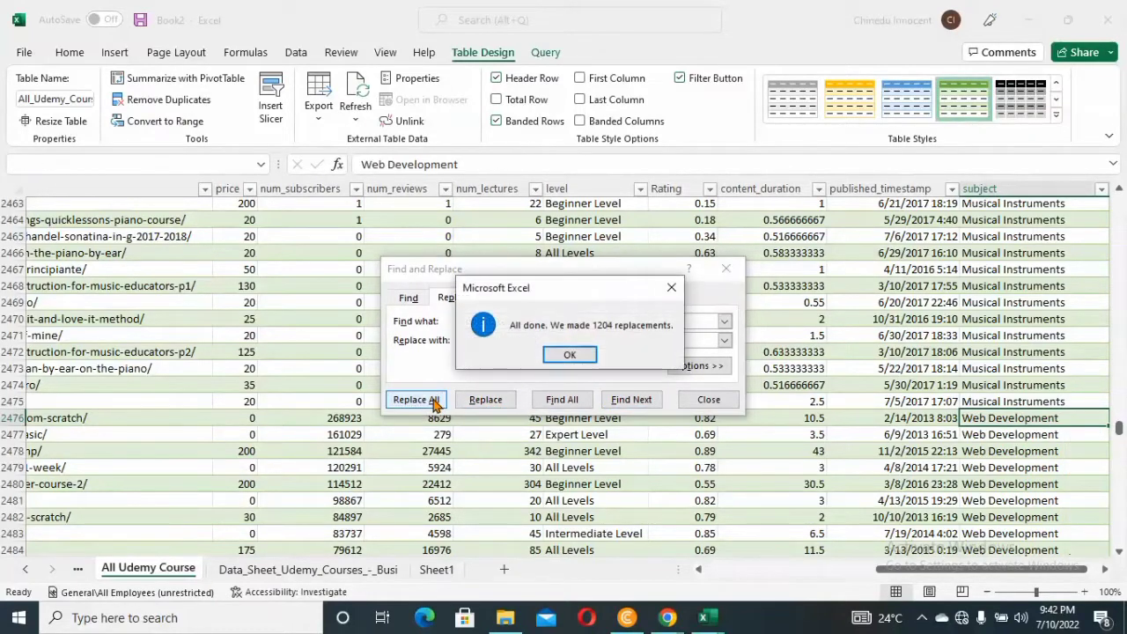
click(571, 354)
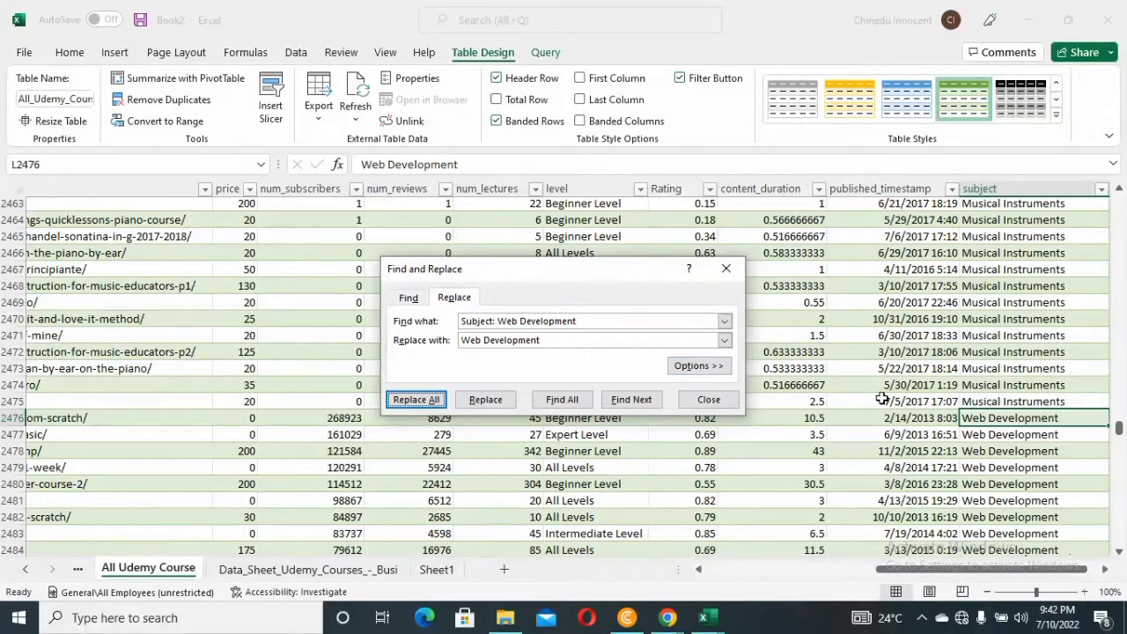
click(727, 269)
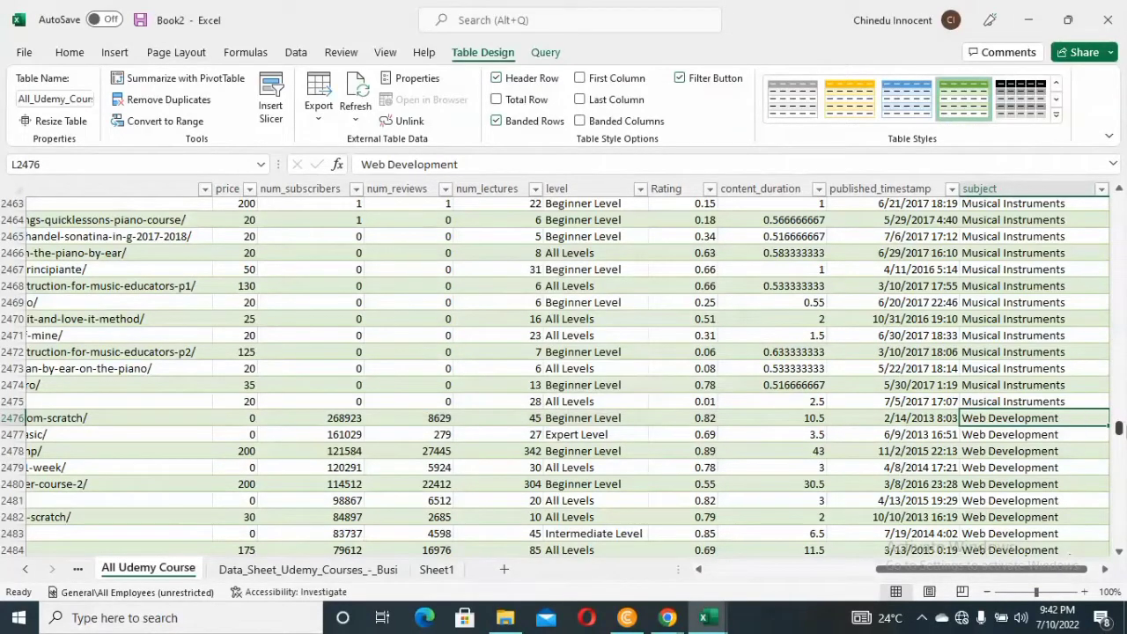
Widen the published_timestamp column and narrow it back to fit its header
drag(1118, 427, 1120, 200)
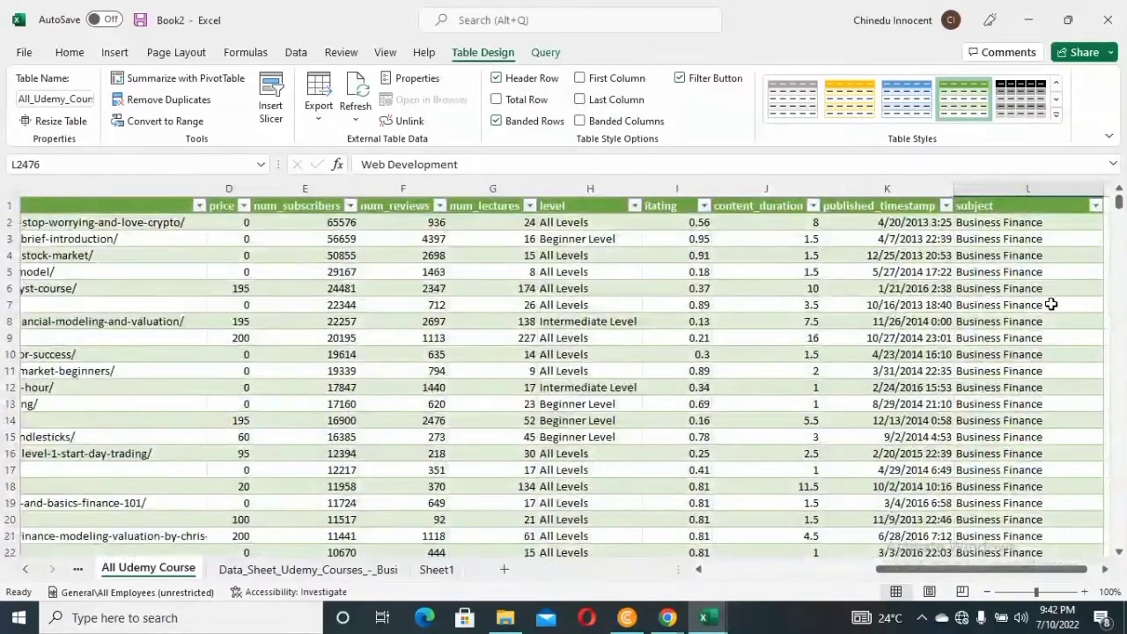
click(1107, 570)
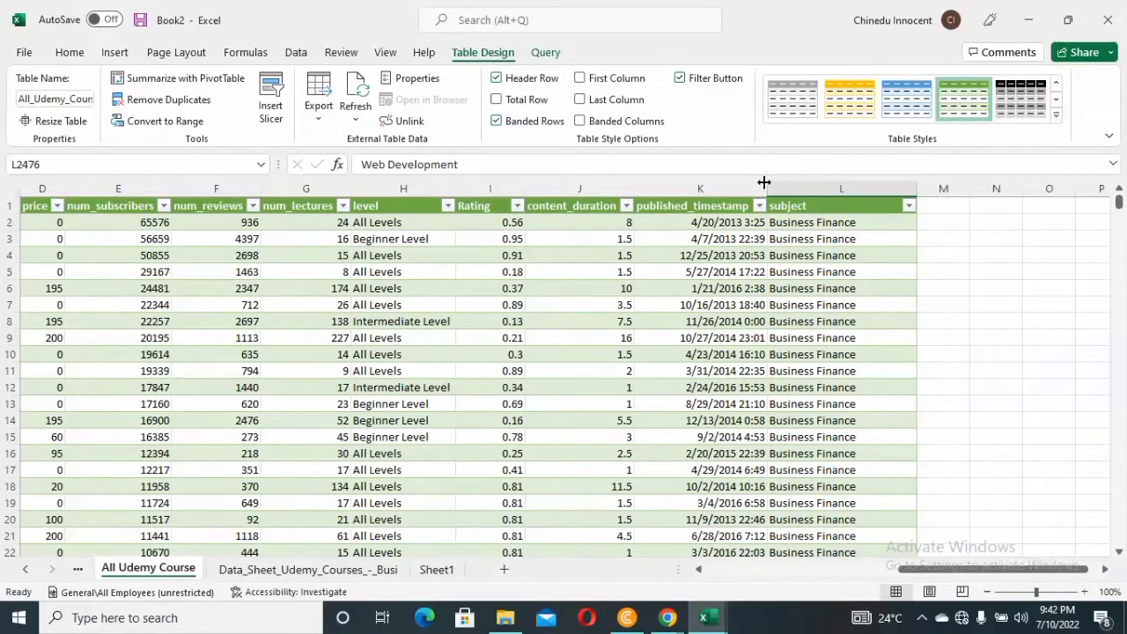
drag(764, 182, 808, 180)
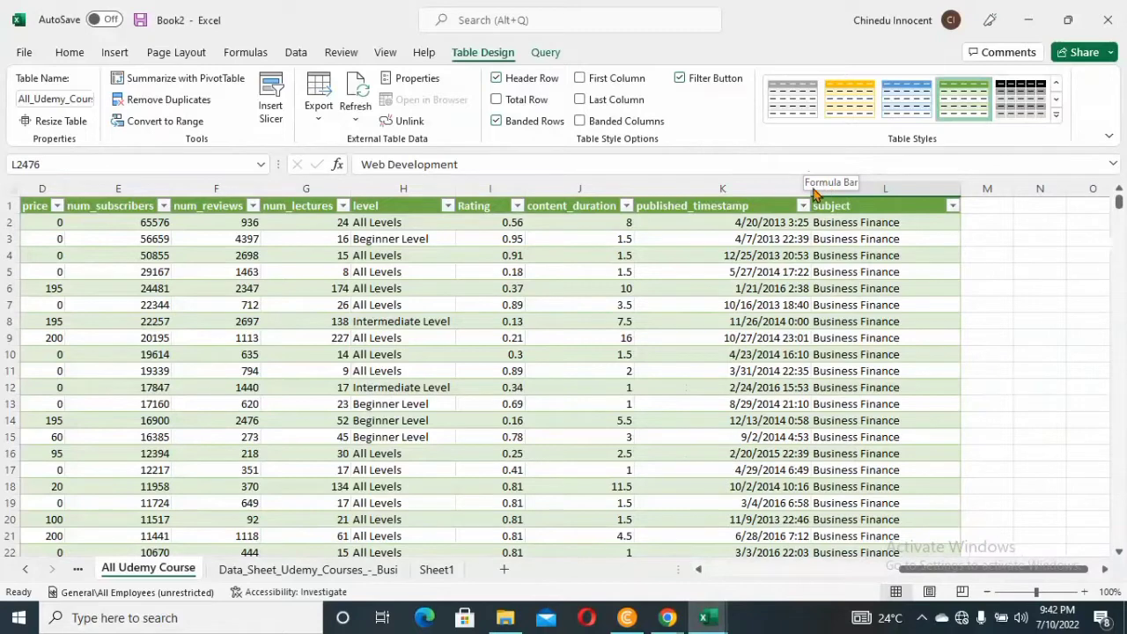
drag(809, 186, 870, 186)
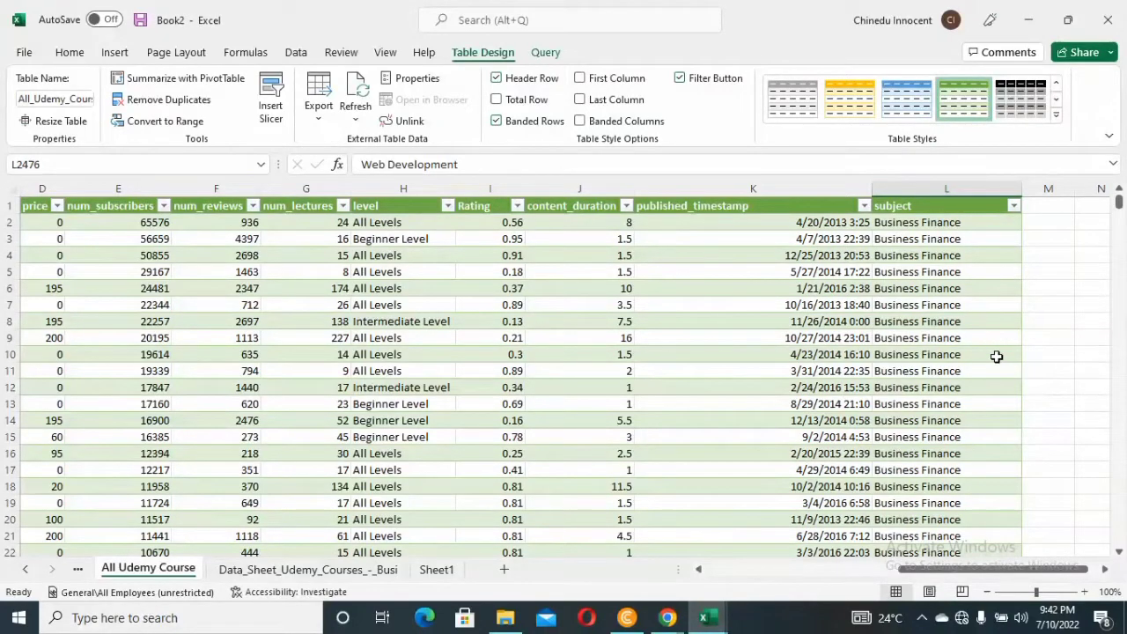
click(1107, 570)
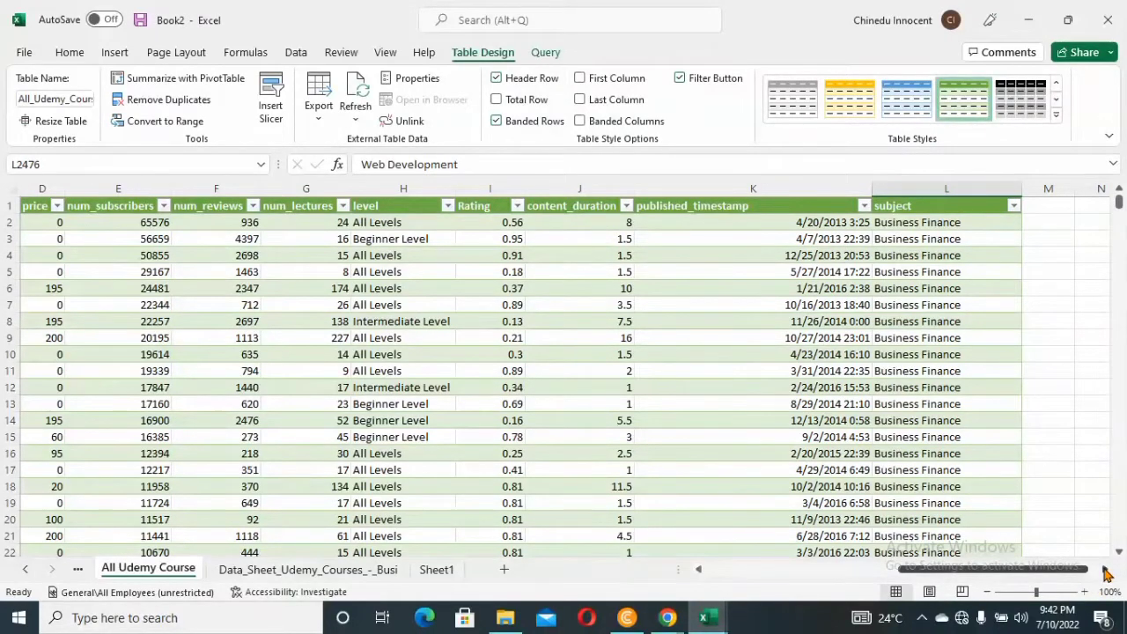
click(1108, 570)
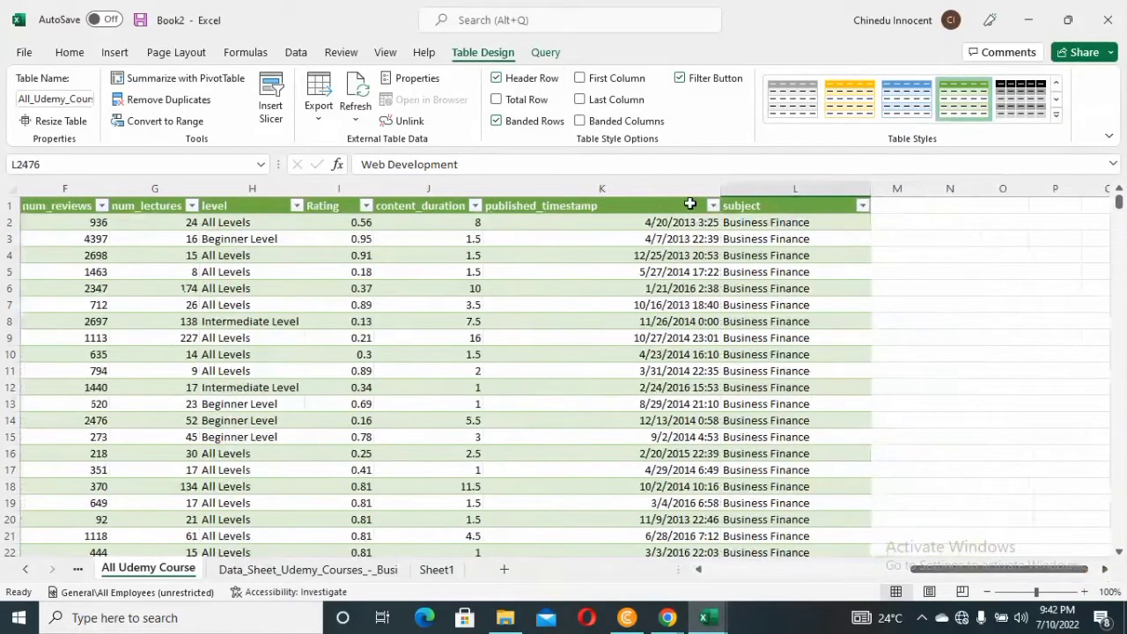
drag(719, 189, 630, 183)
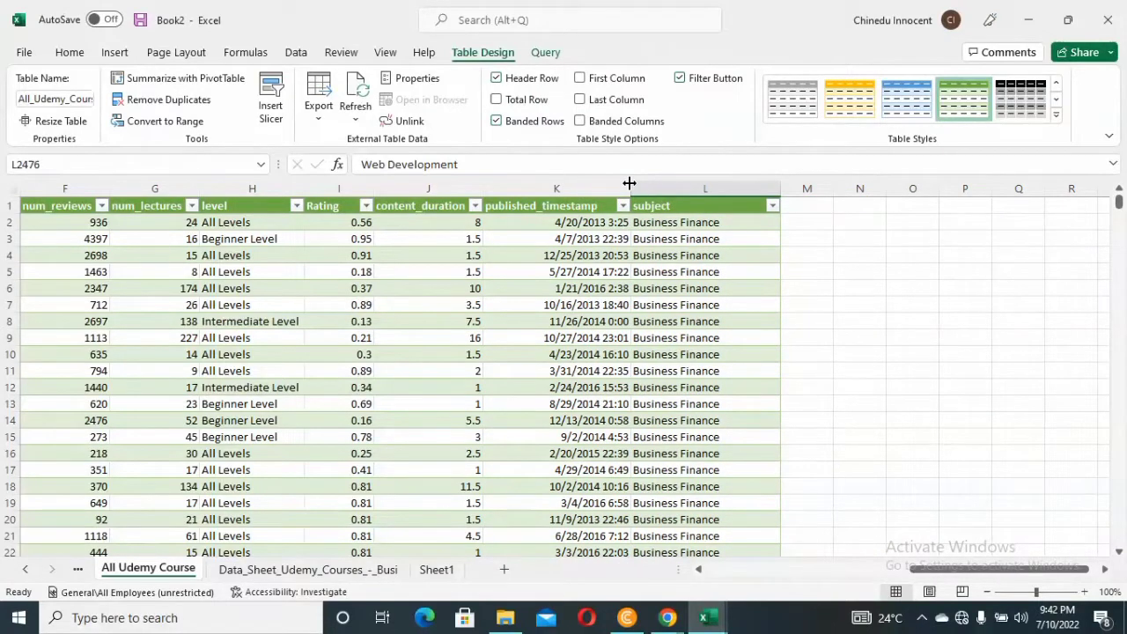
drag(630, 182, 614, 182)
Copy the whole published_timestamp column into empty column M beside the subject column
click(580, 186)
click(580, 186)
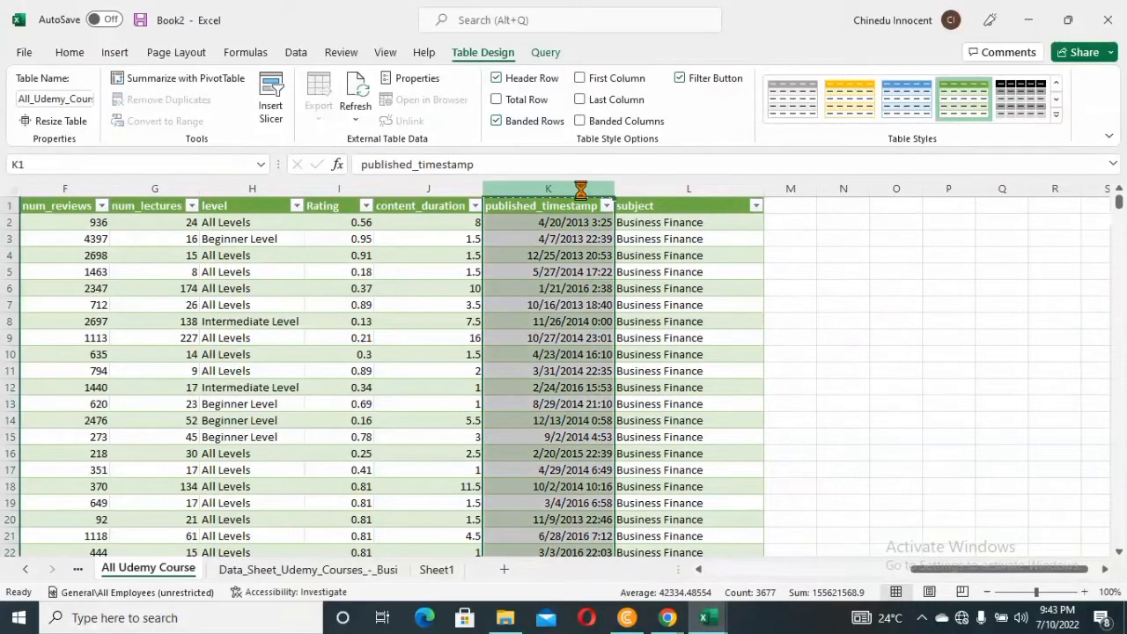
key(ctrl+c)
click(795, 205)
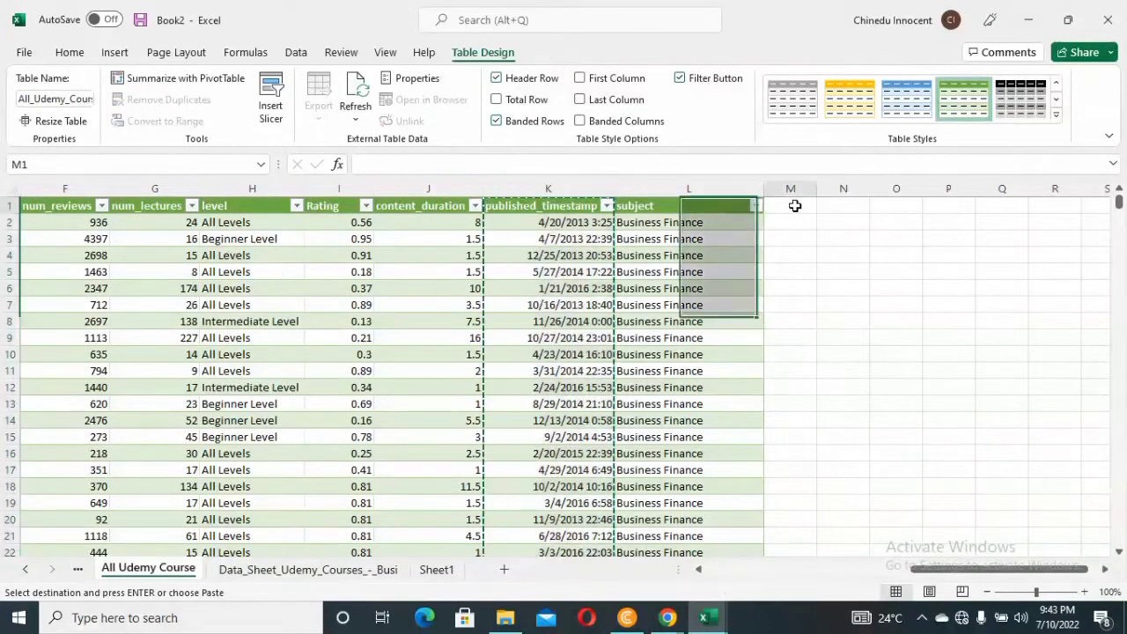
key(ctrl+v)
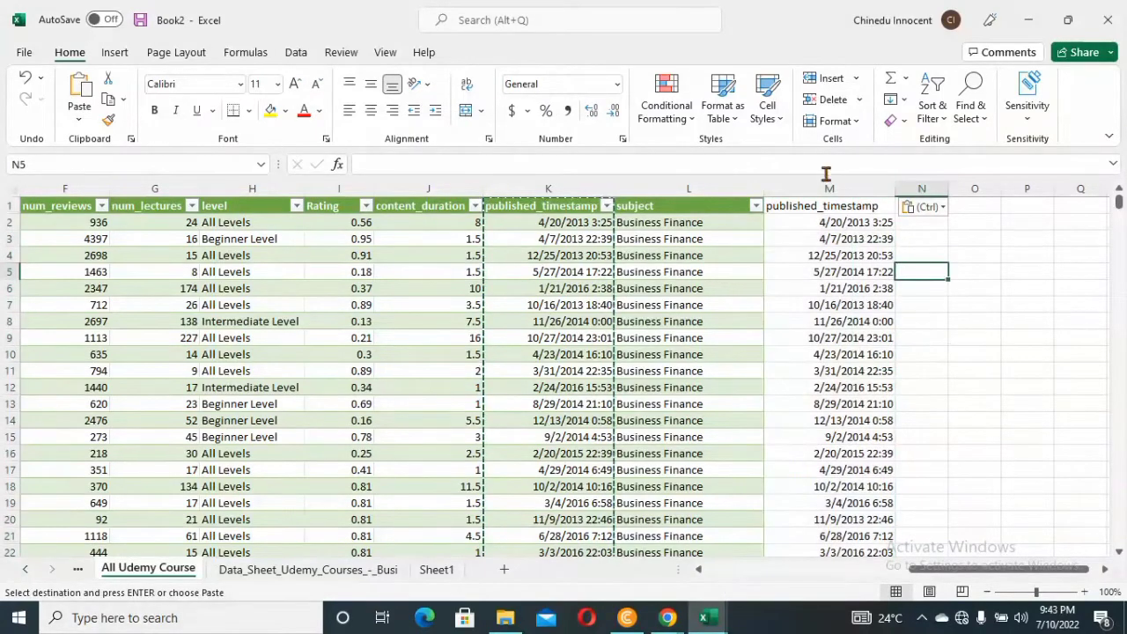
Format the copied timestamp column M as Short Date
click(830, 182)
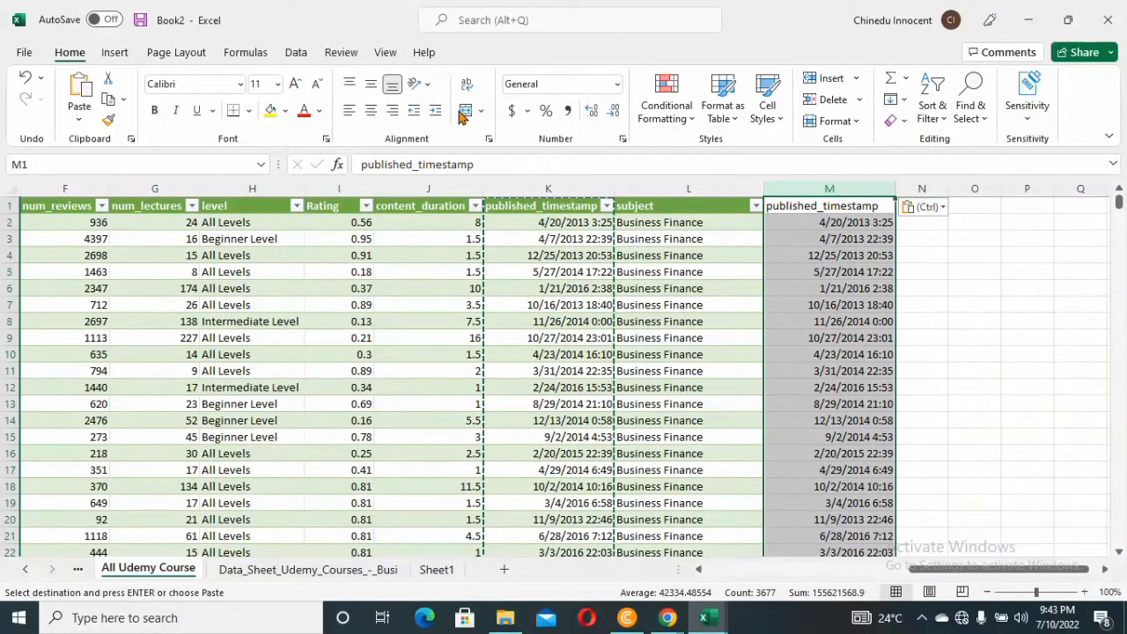
click(618, 84)
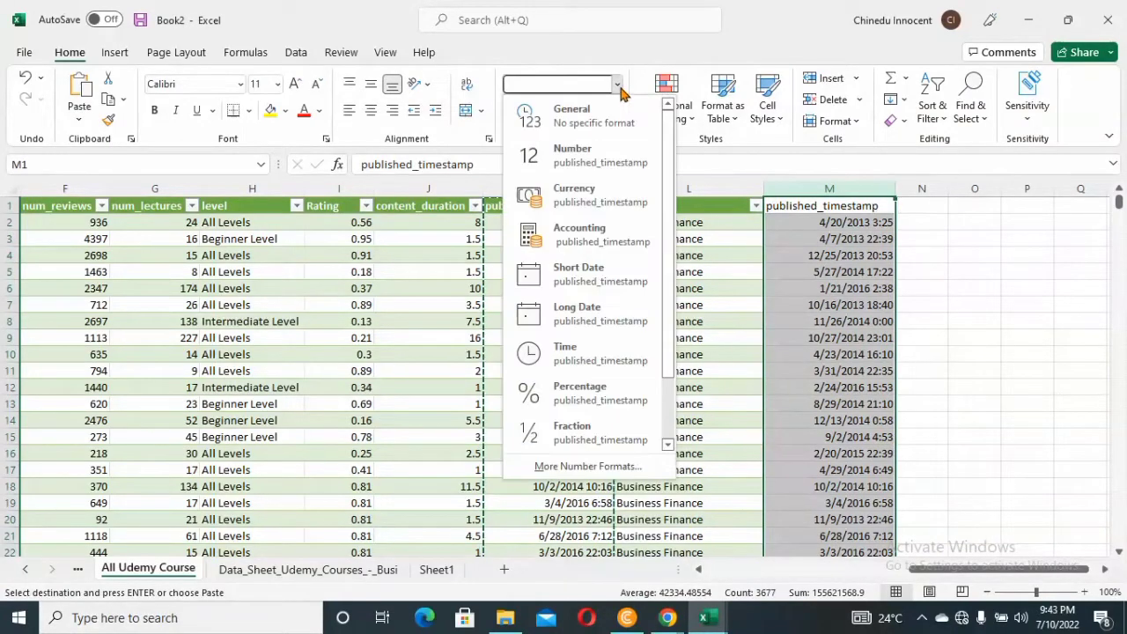
click(592, 280)
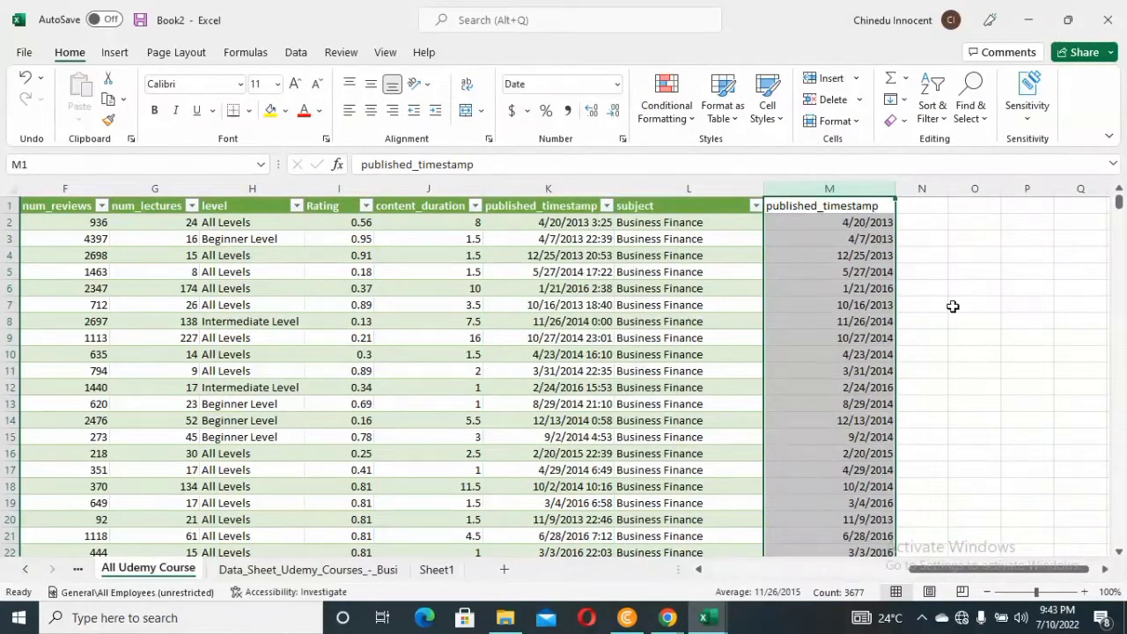
click(909, 277)
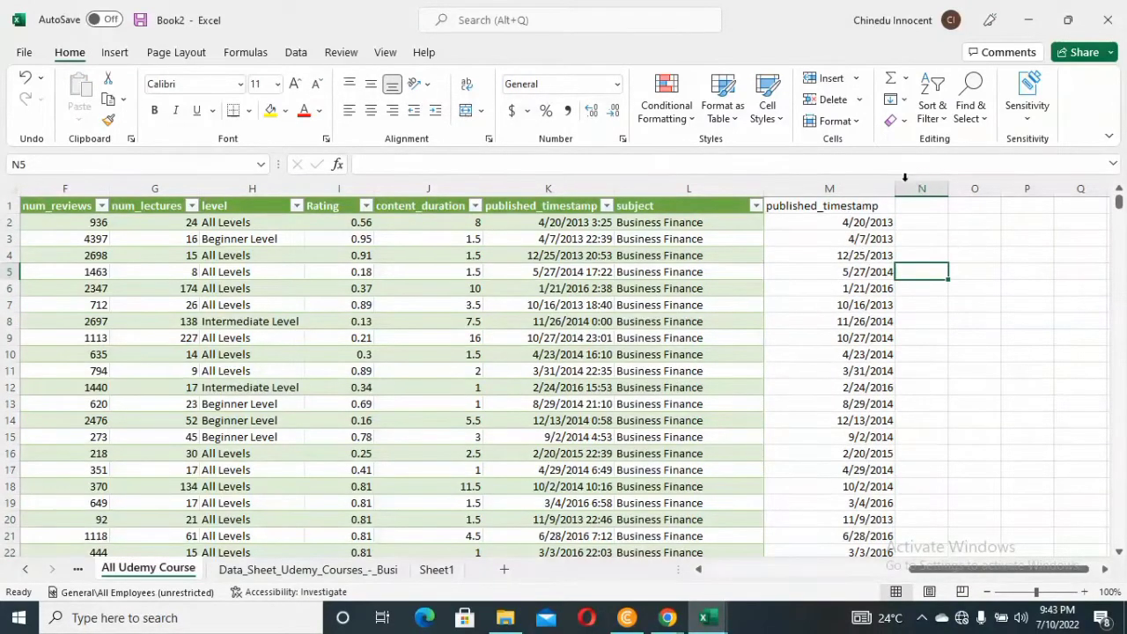
Rename the header of the copied date column in M1 as published_Date
double_click(854, 206)
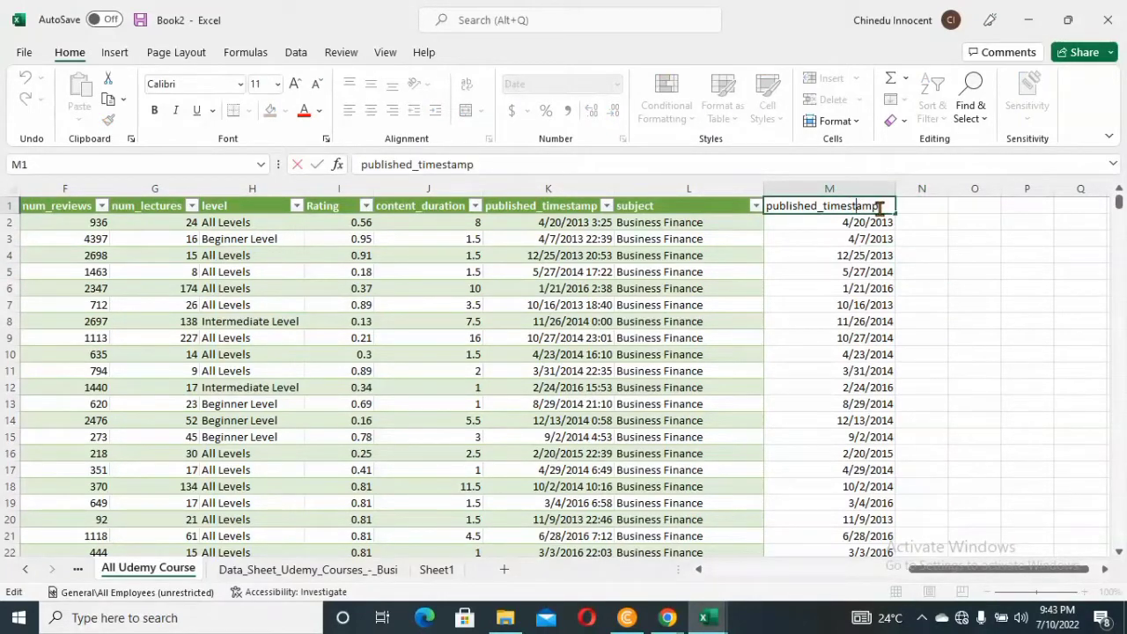
key(BackSpace)
key(BackSpace)
key(BackSpace)
key(BackSpace)
key(BackSpace)
key(BackSpace)
key(BackSpace)
key(BackSpace)
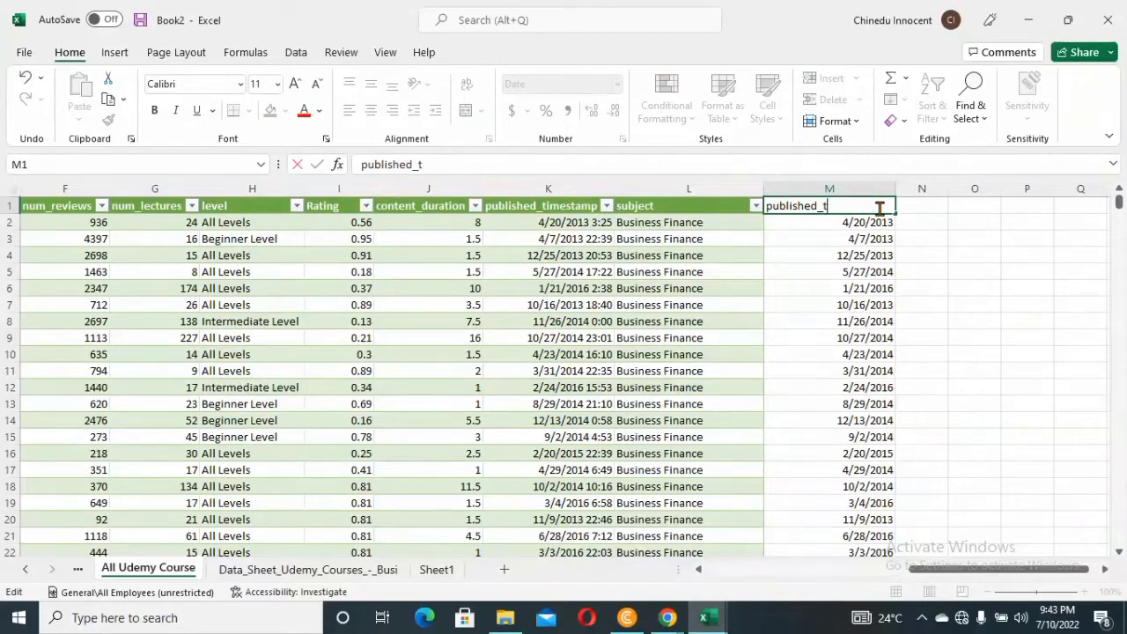
text(Date)
key(Return)
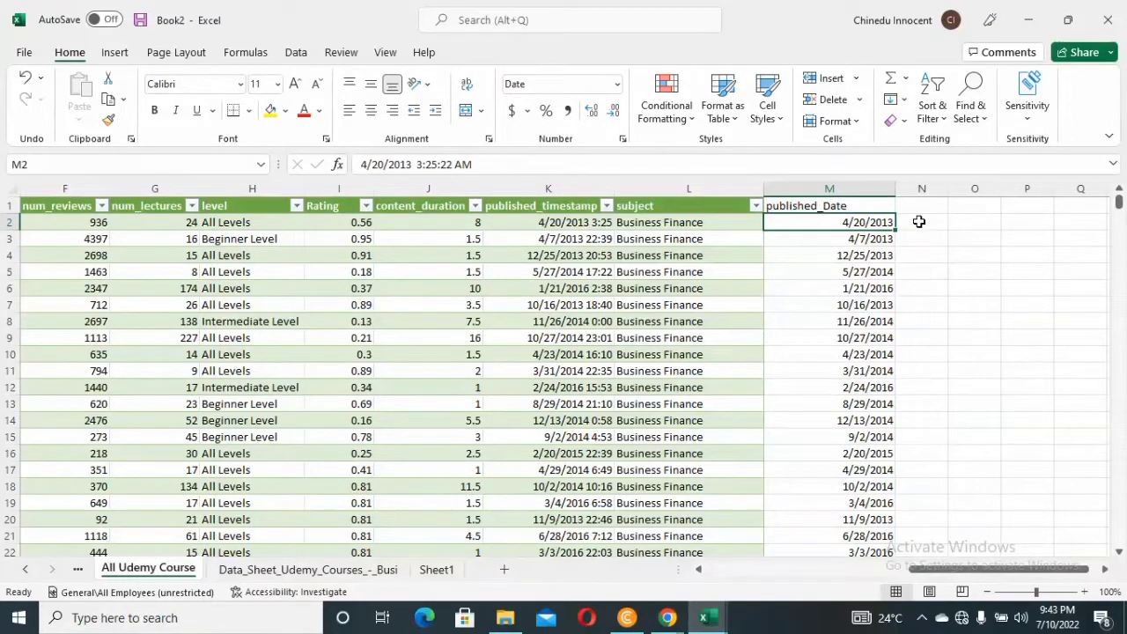
Examine the table's columns from course_id and price across to published_Date
click(921, 222)
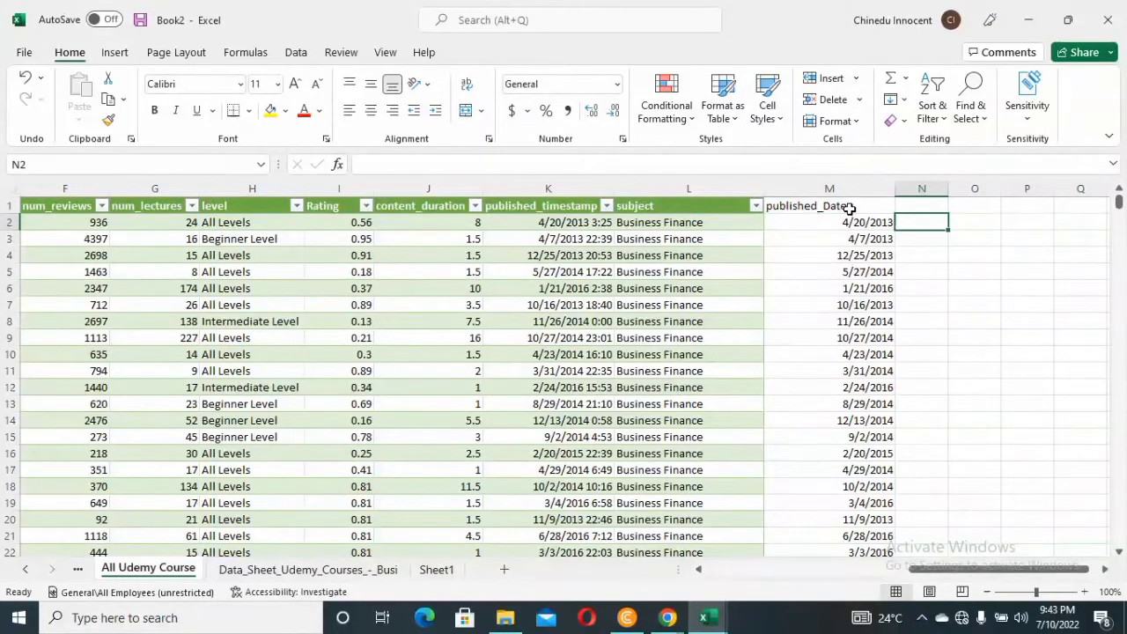
click(931, 270)
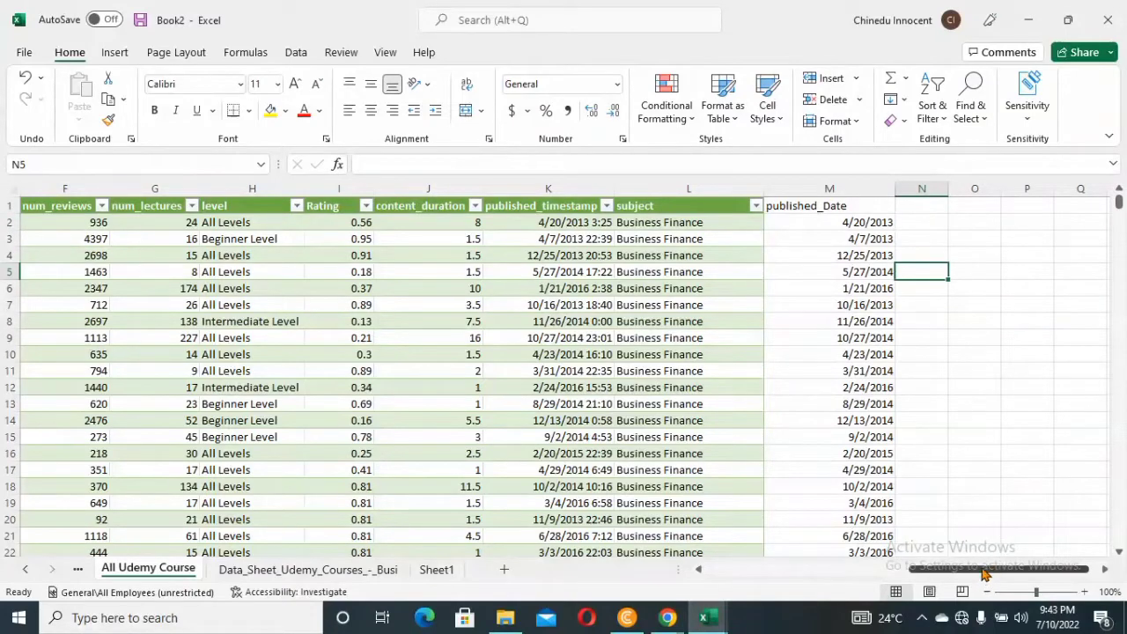
click(832, 189)
click(969, 486)
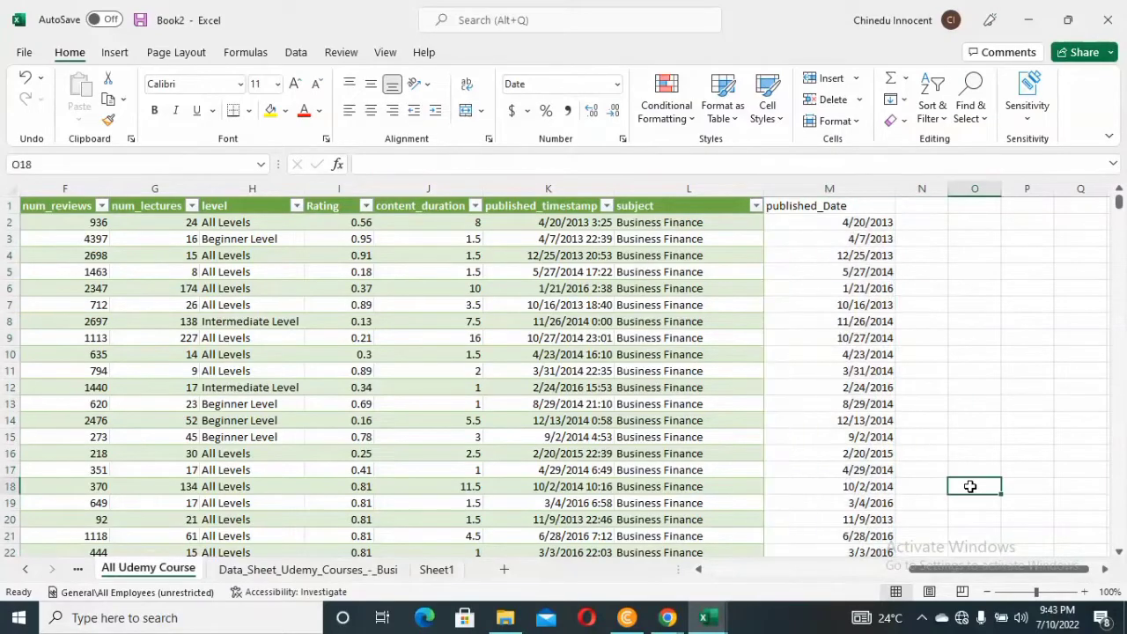
drag(988, 568, 771, 581)
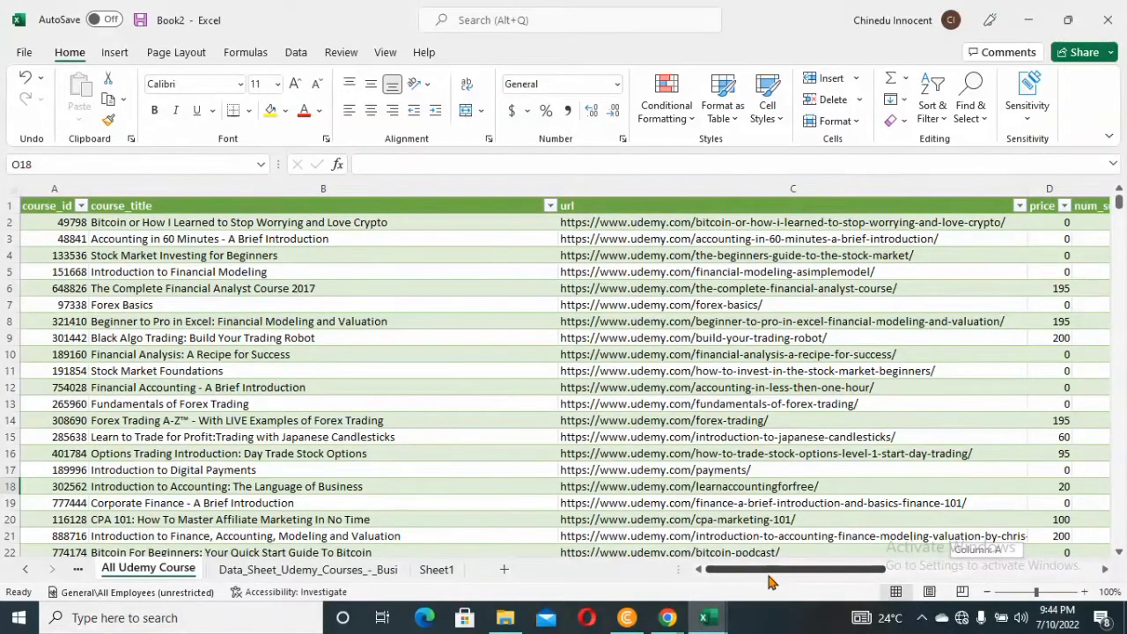
drag(770, 581, 865, 584)
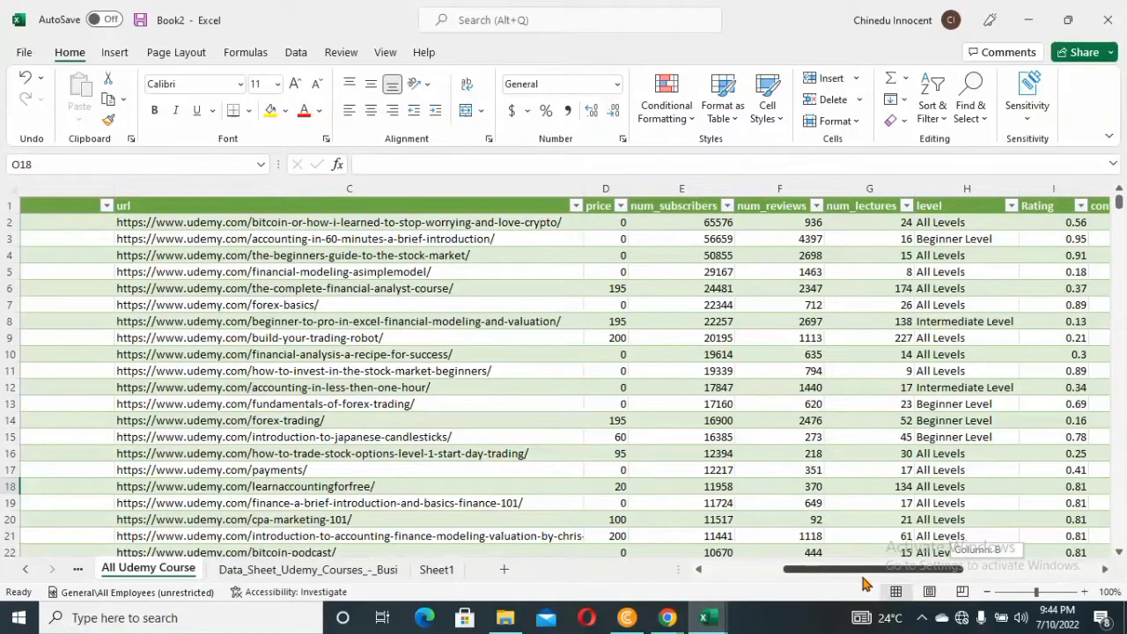
drag(863, 584, 1020, 576)
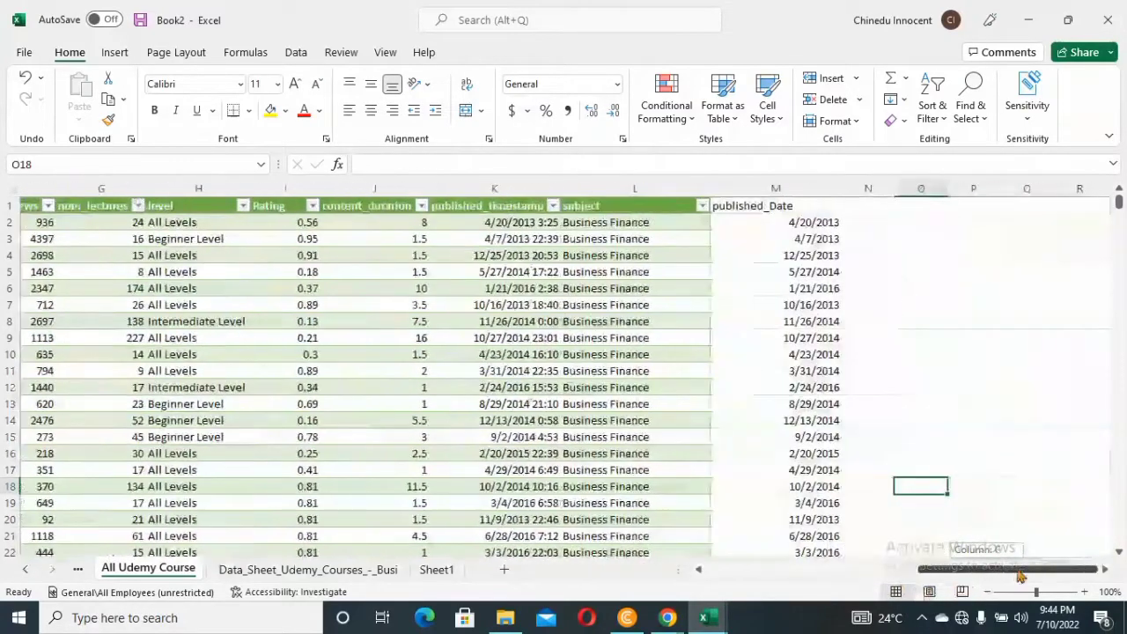
Enter the header Free_or_Paid in cell N1, next to the published_Date column
click(862, 226)
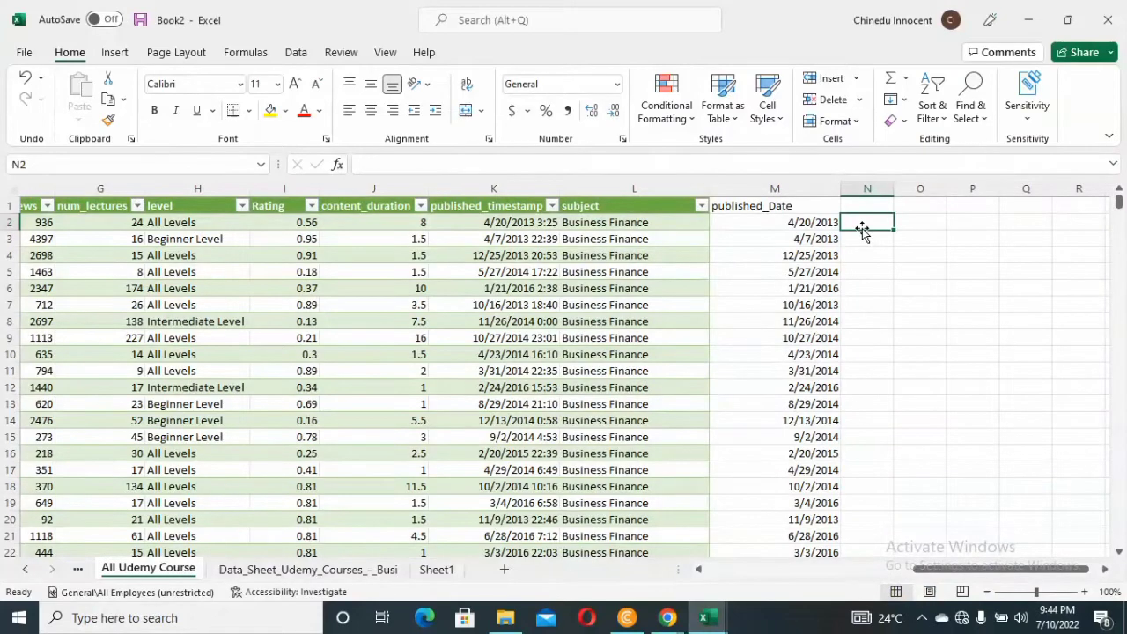
click(862, 209)
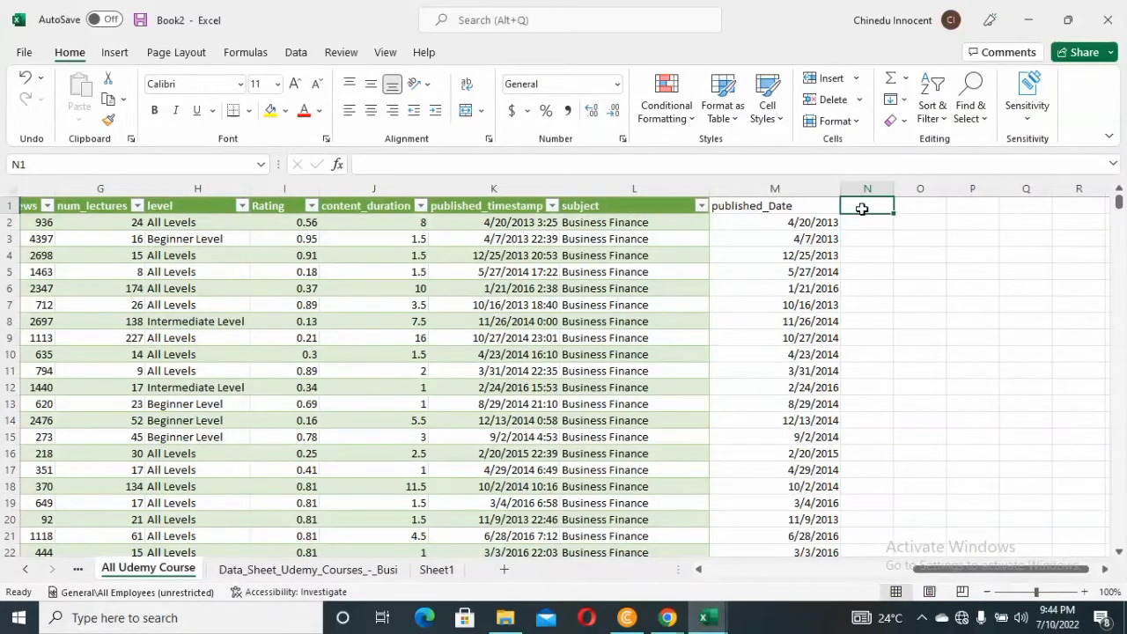
text(F)
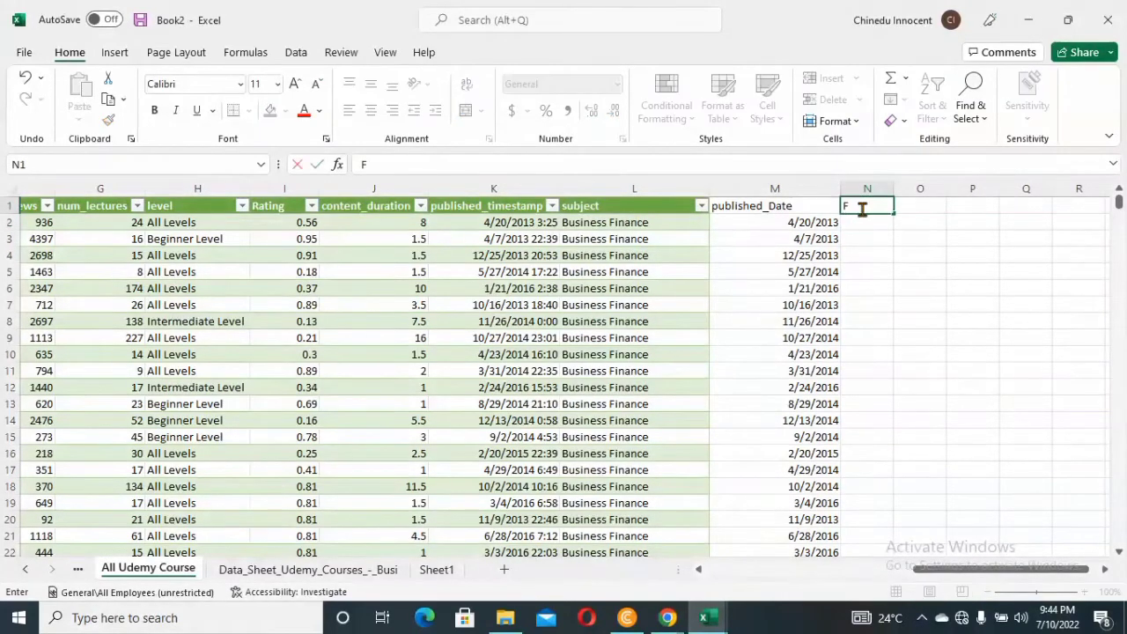
text(ree_or_Paid)
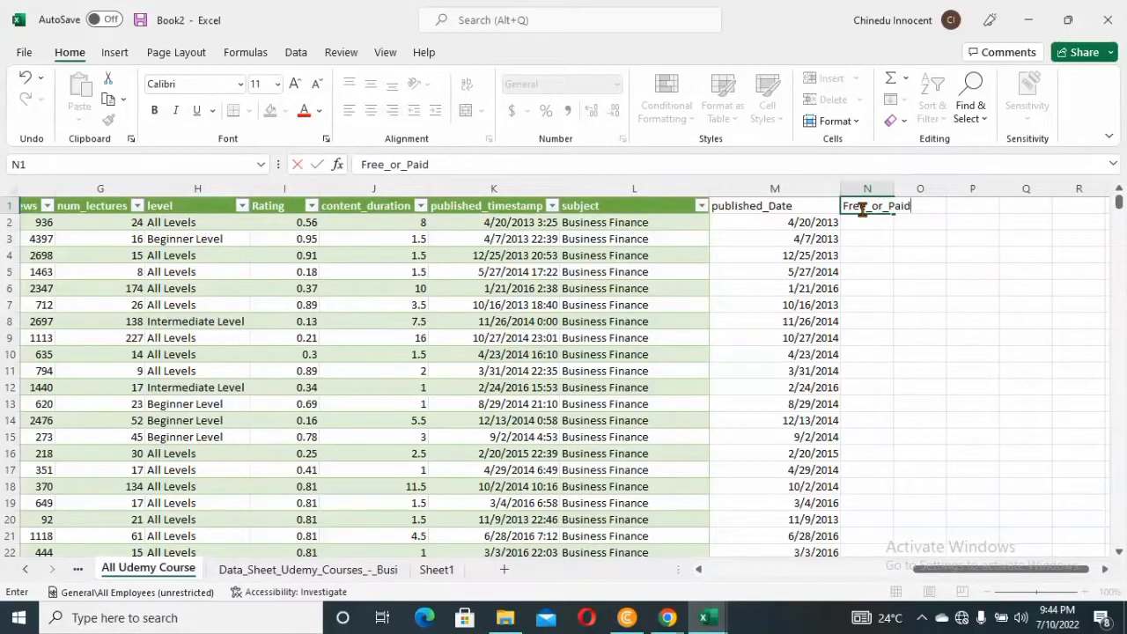
key(Return)
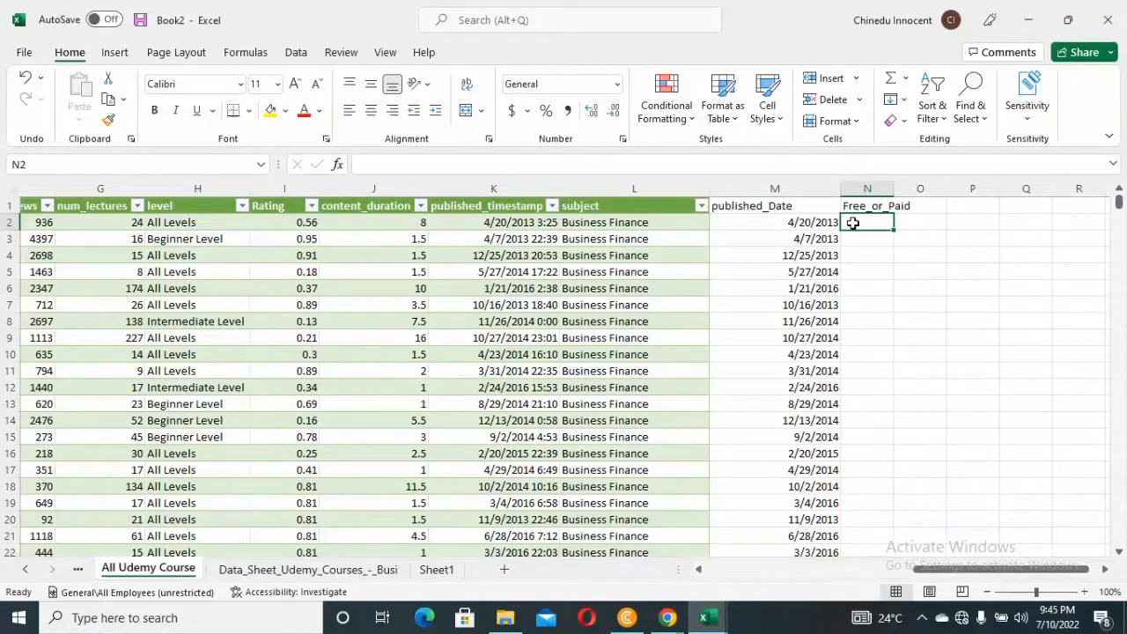
Begin an IF formula in N2 that tests whether the row's price in the All_Udemy_Course table equals 0
text(=)
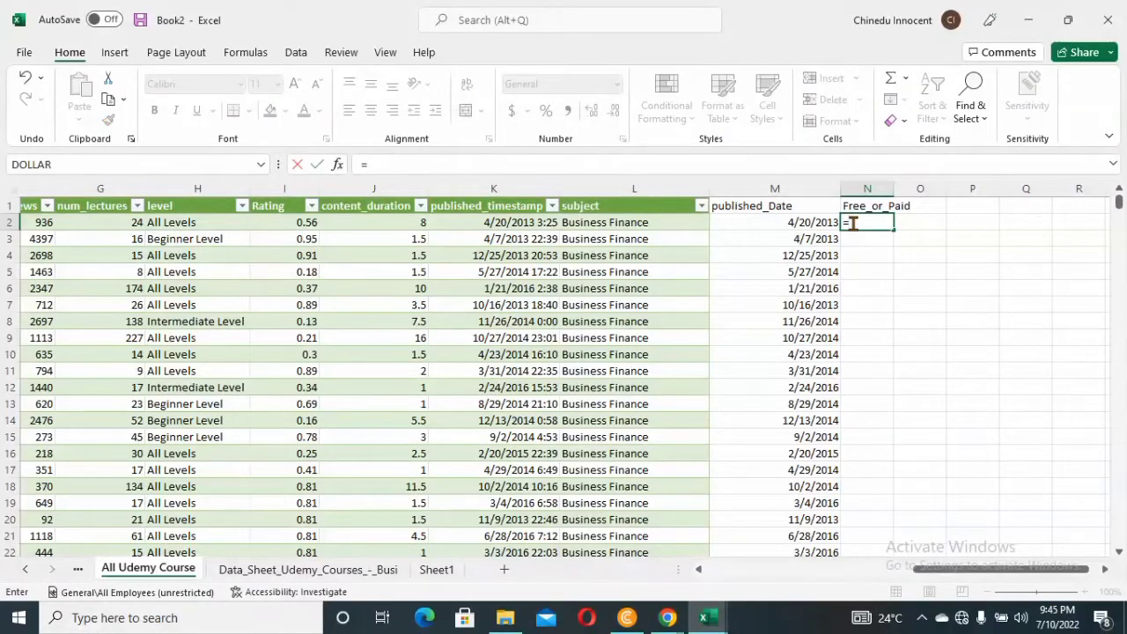
text(if)
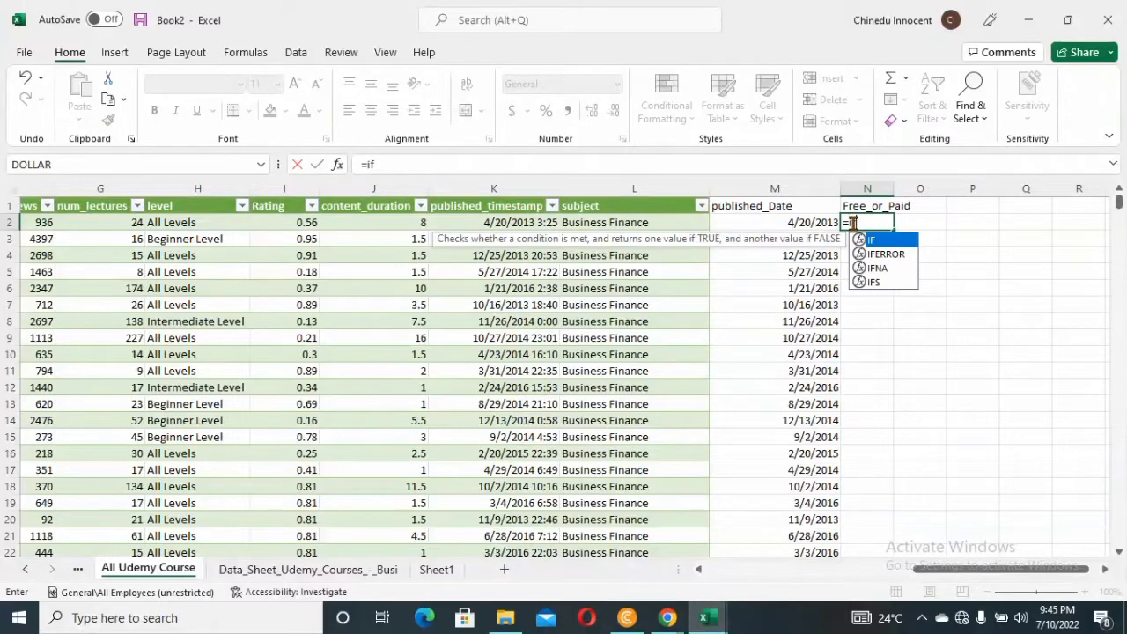
text(()
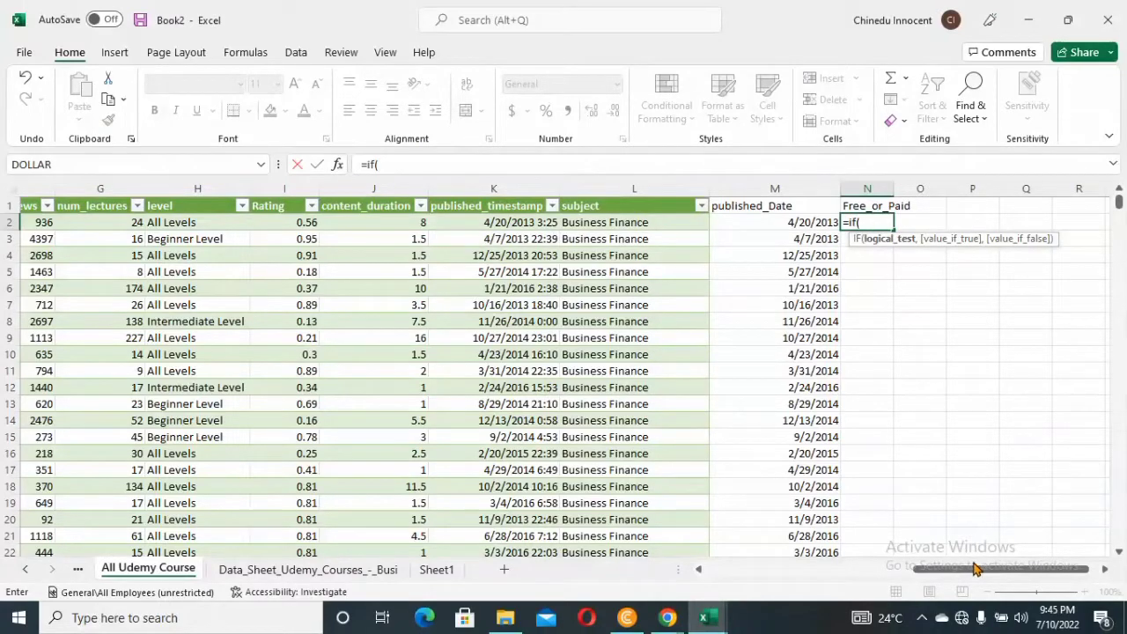
drag(975, 568, 849, 582)
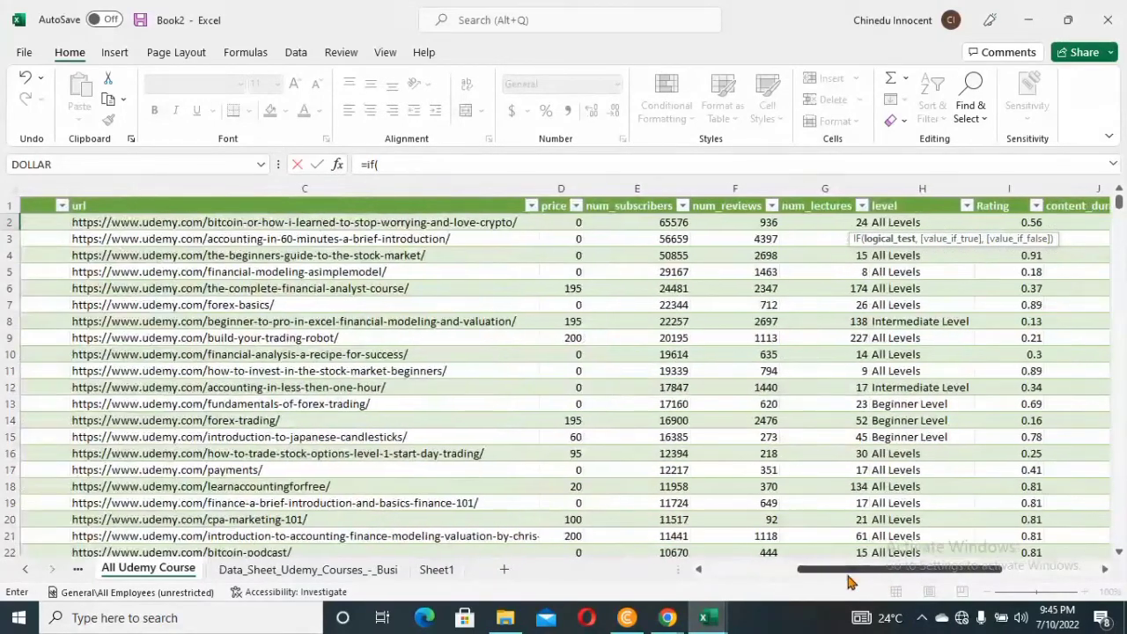
click(572, 223)
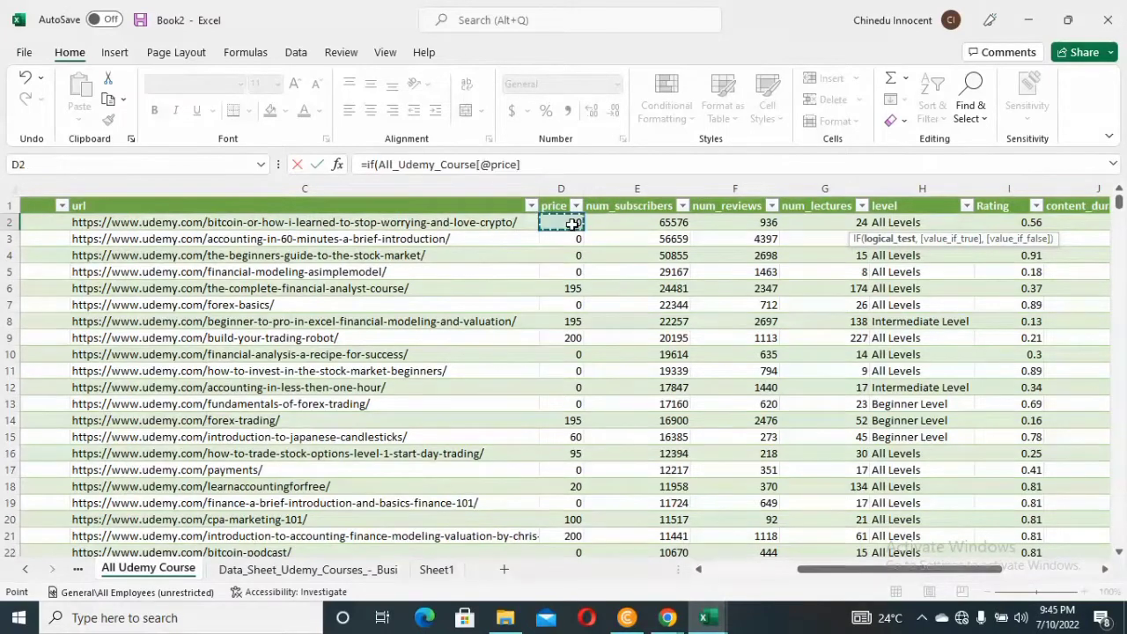
click(567, 163)
text(=)
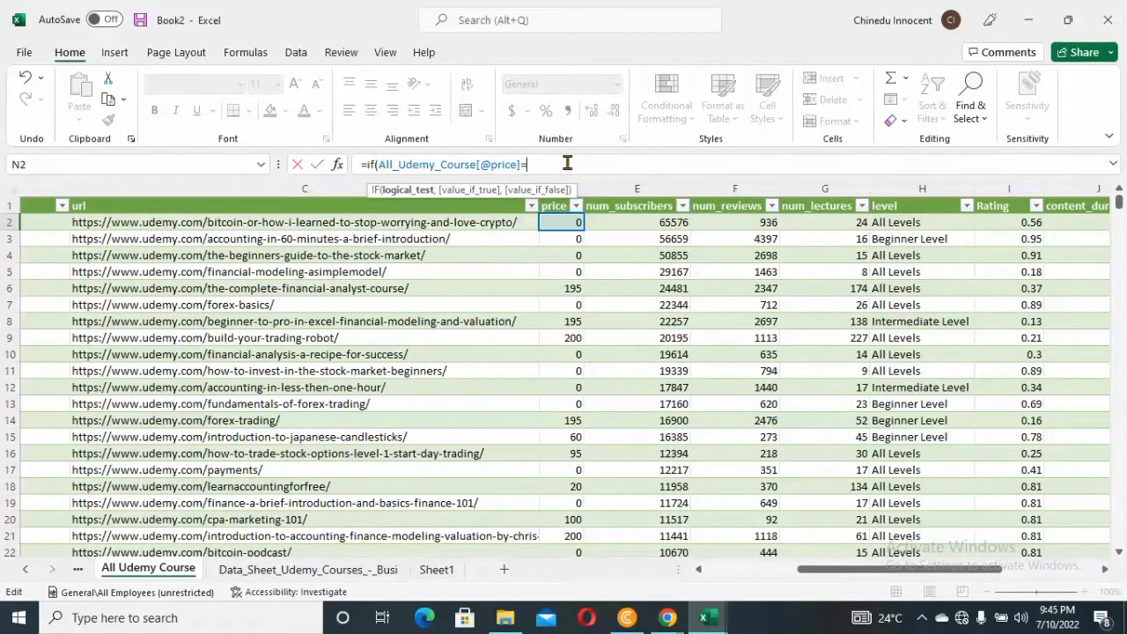
text(0,)
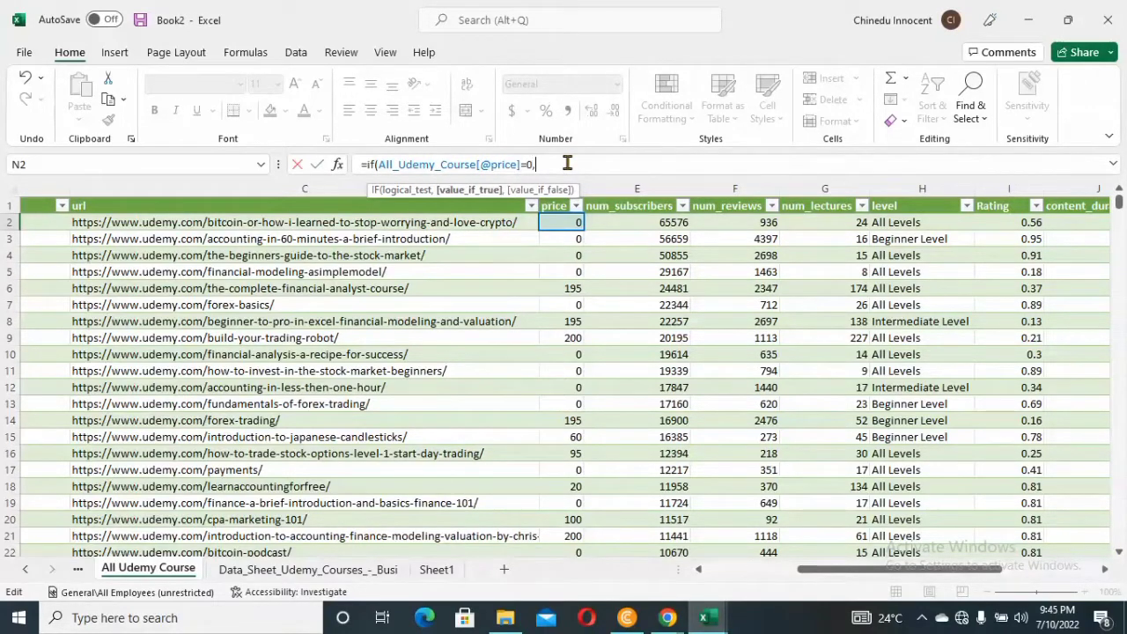
text("Free",P)
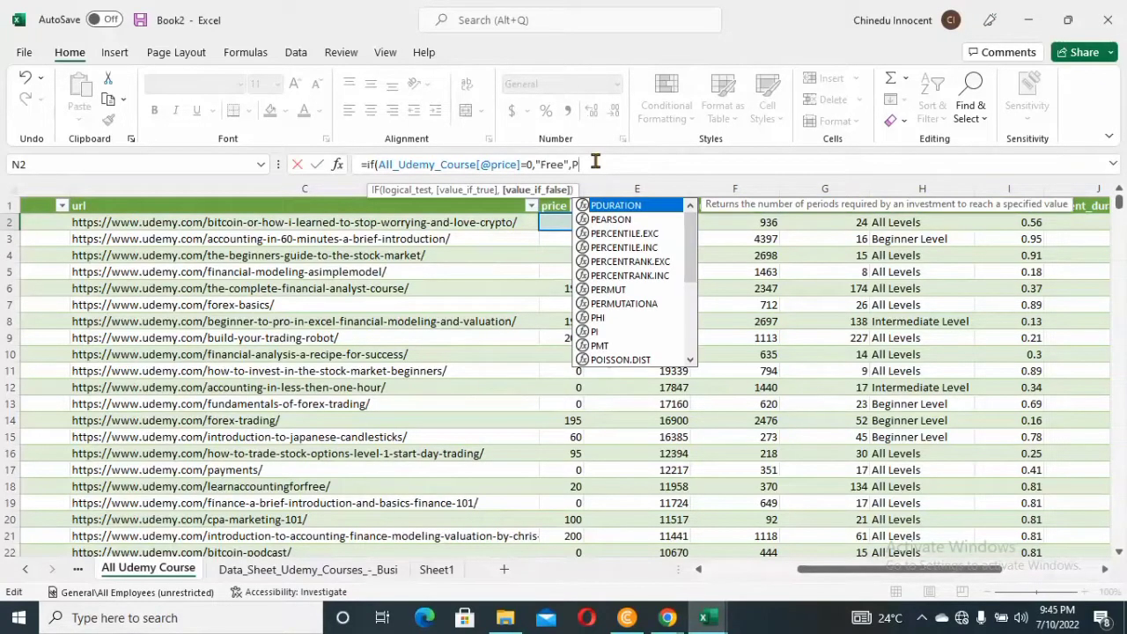
Complete the N2 formula so it returns "Free" when the price test is true and "Paid" otherwise
text(aid)
key(BackSpace)
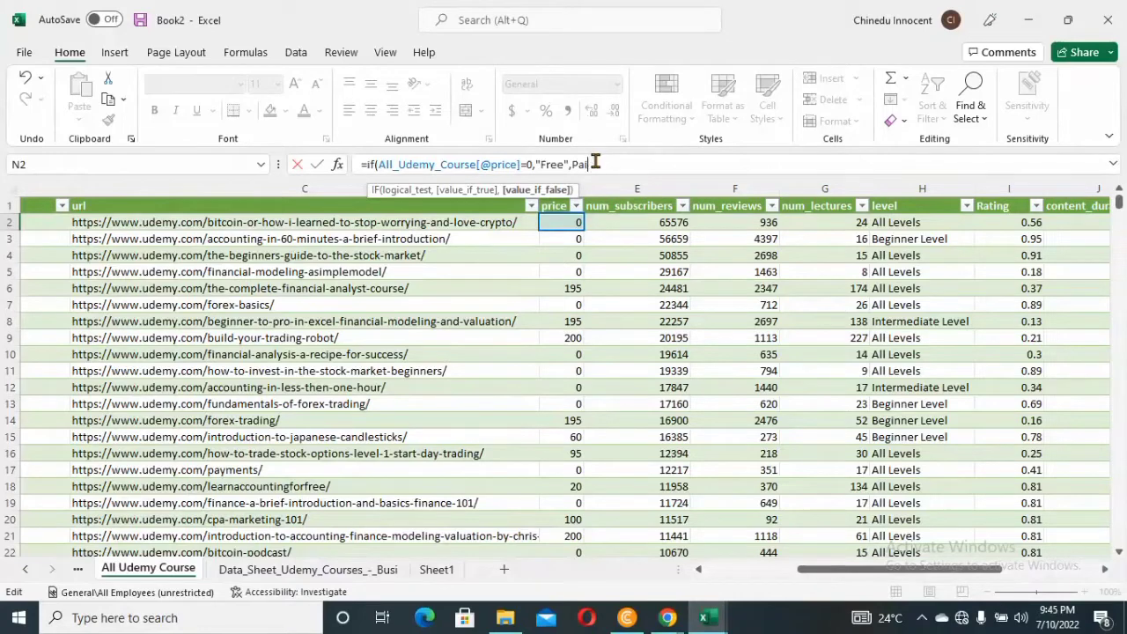
text(d)
click(572, 165)
text(,")
click(633, 165)
text())
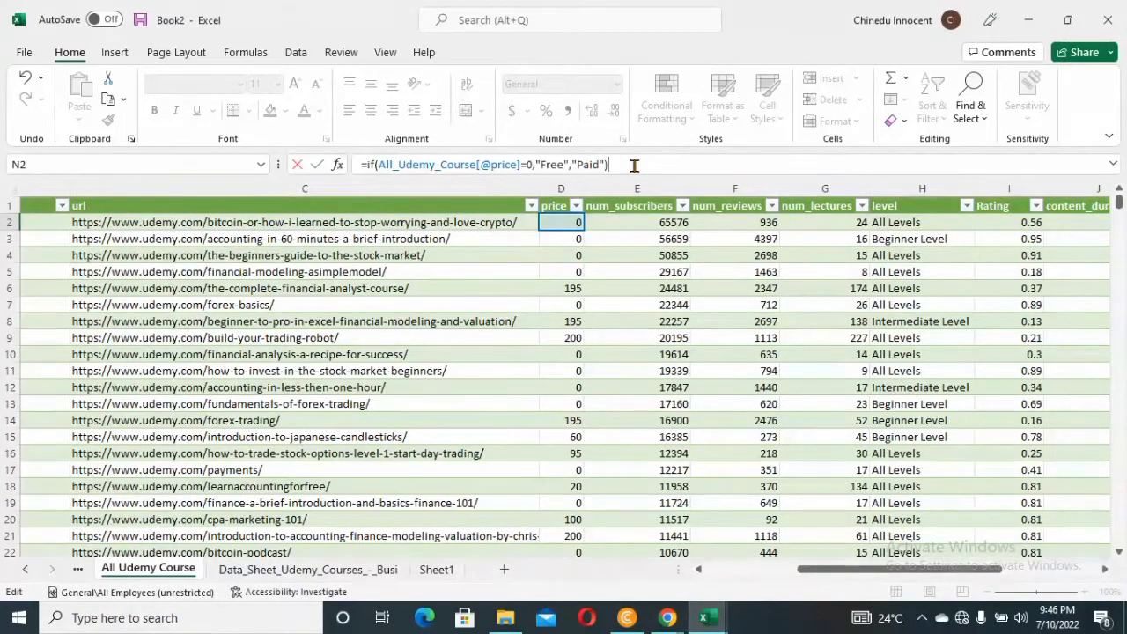
key(Return)
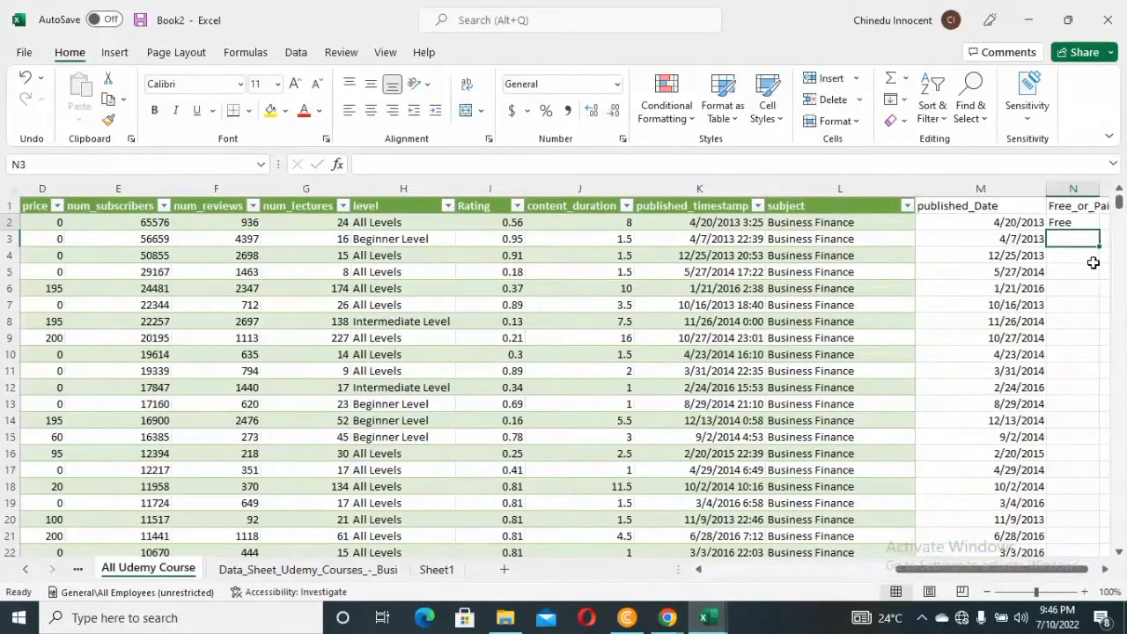
Fill the N2 formula down the Free_or_Paid column and widen column N to fit its header
click(1073, 223)
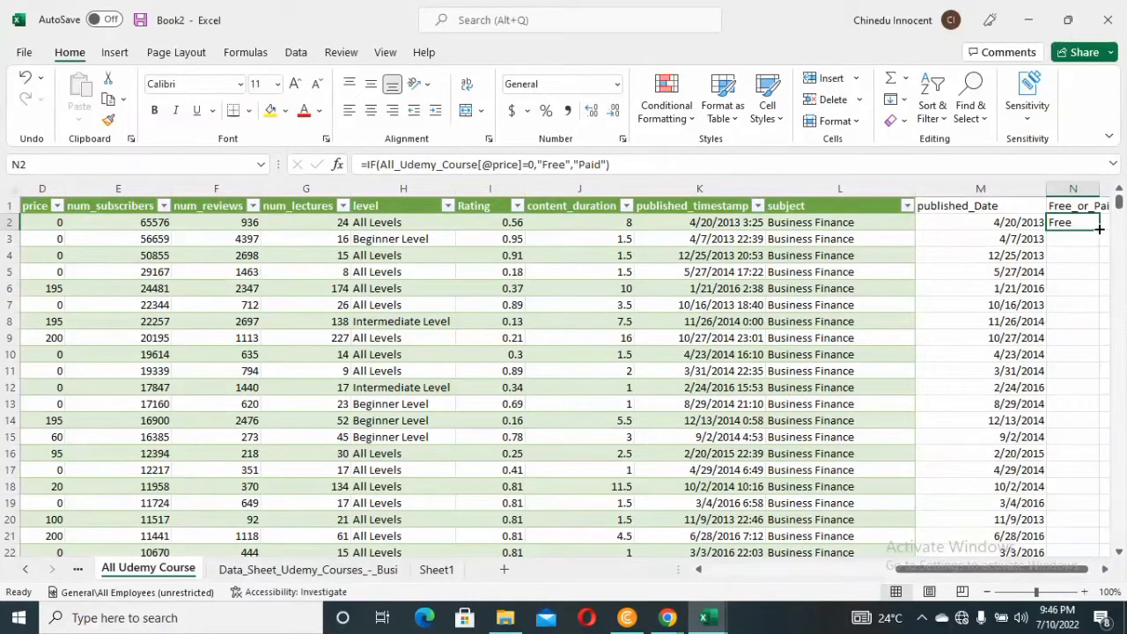
double_click(1099, 229)
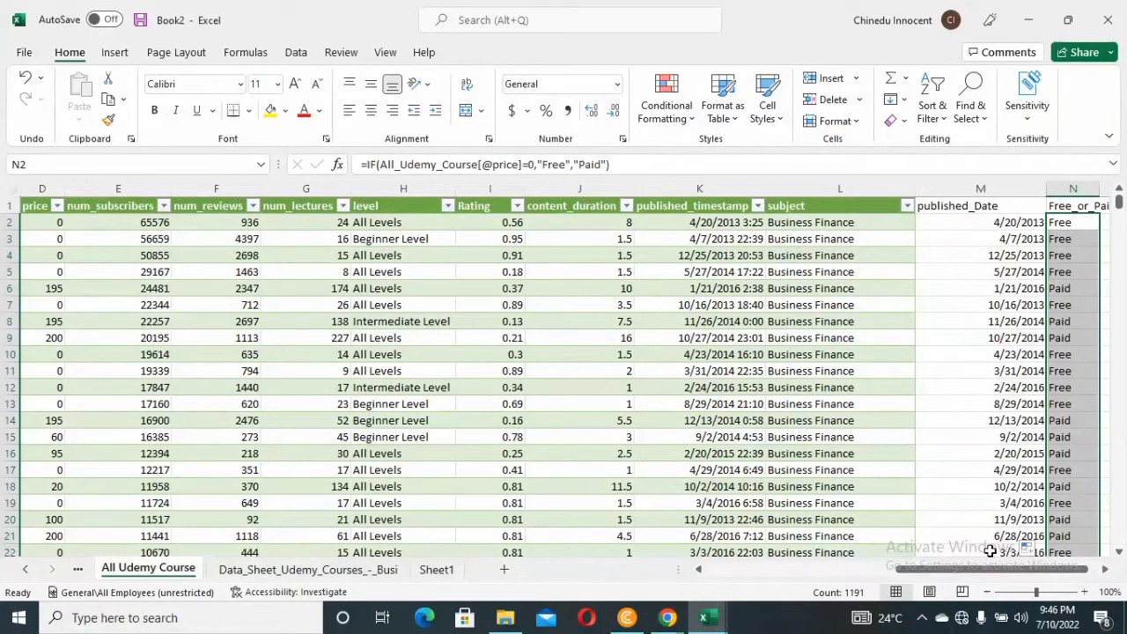
drag(997, 577, 1056, 566)
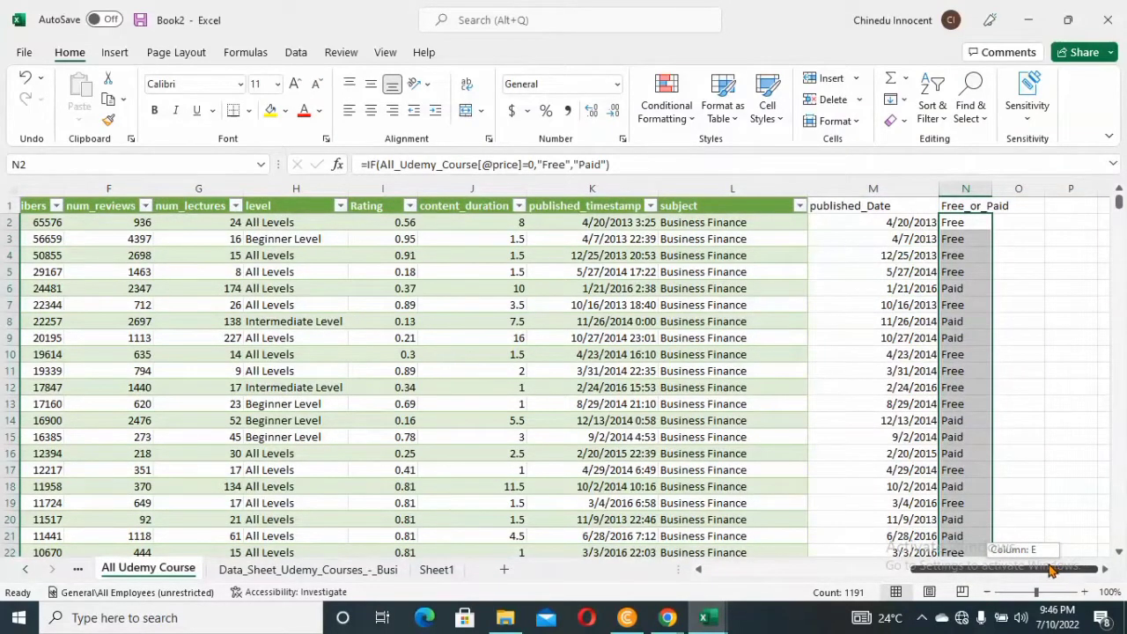
drag(1046, 574, 1043, 572)
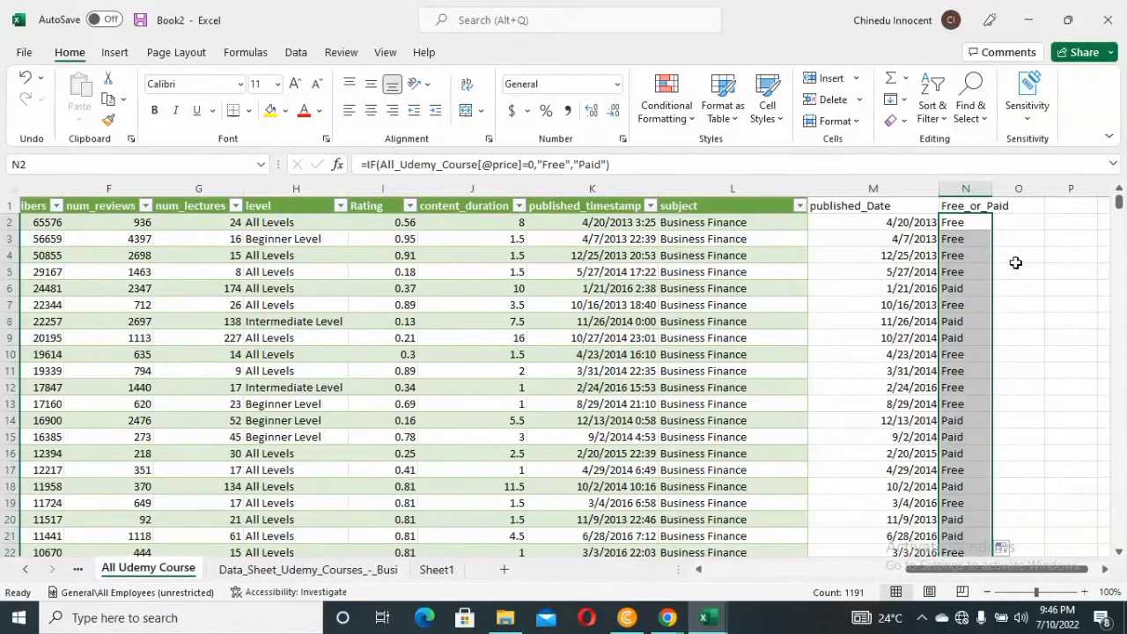
click(1019, 207)
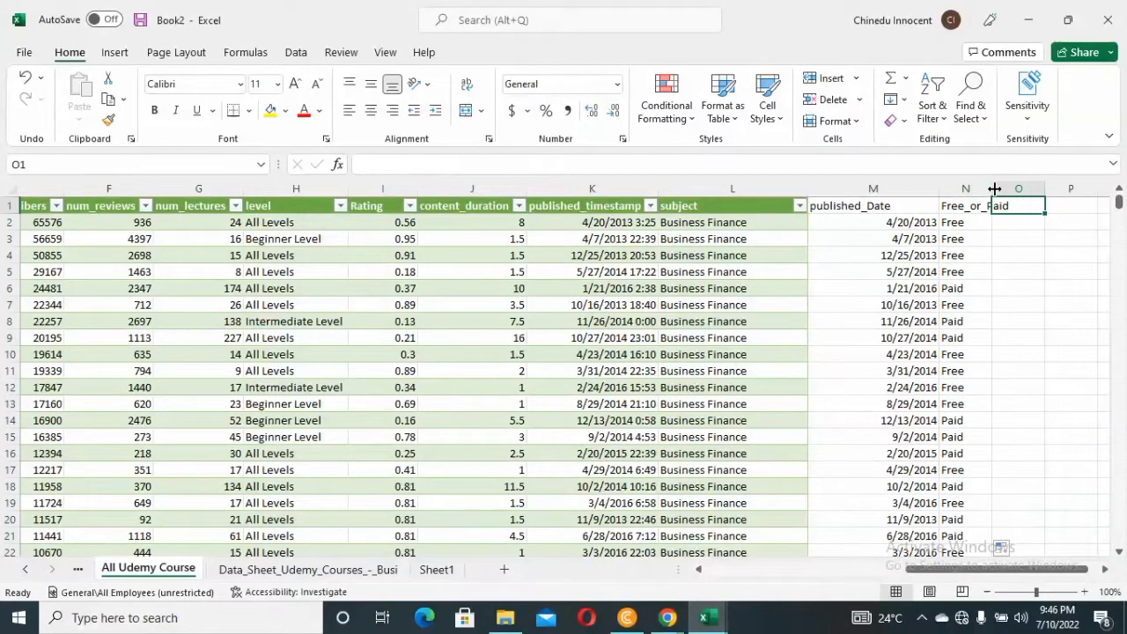
drag(993, 186, 1023, 189)
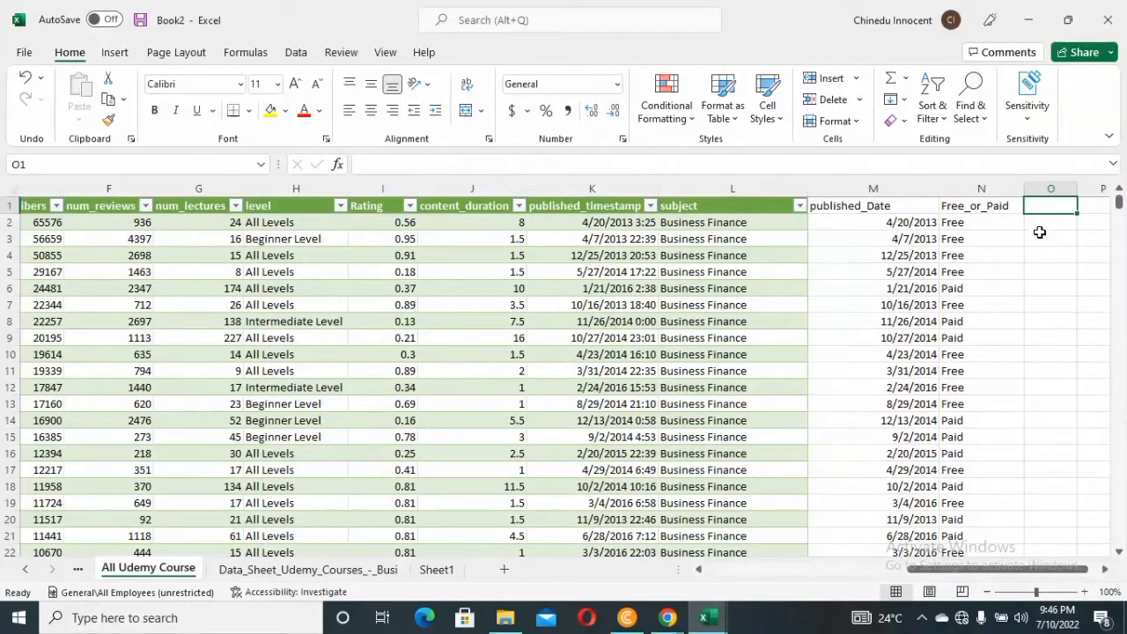
Start a formula in O2 with =if(and( to combine several conditions
click(1038, 224)
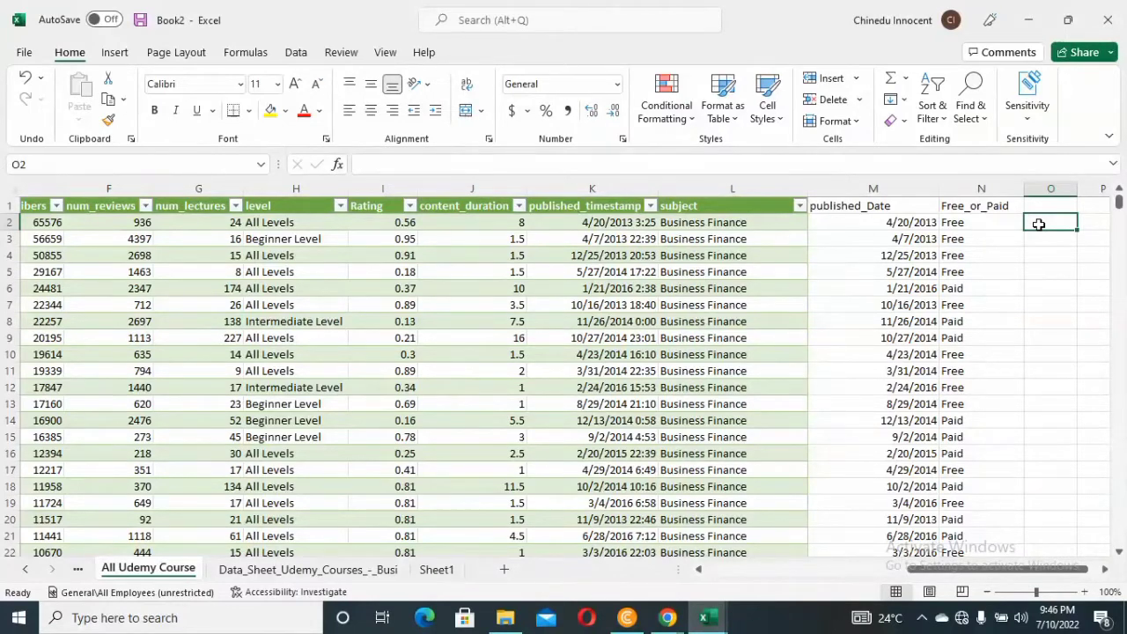
text(if)
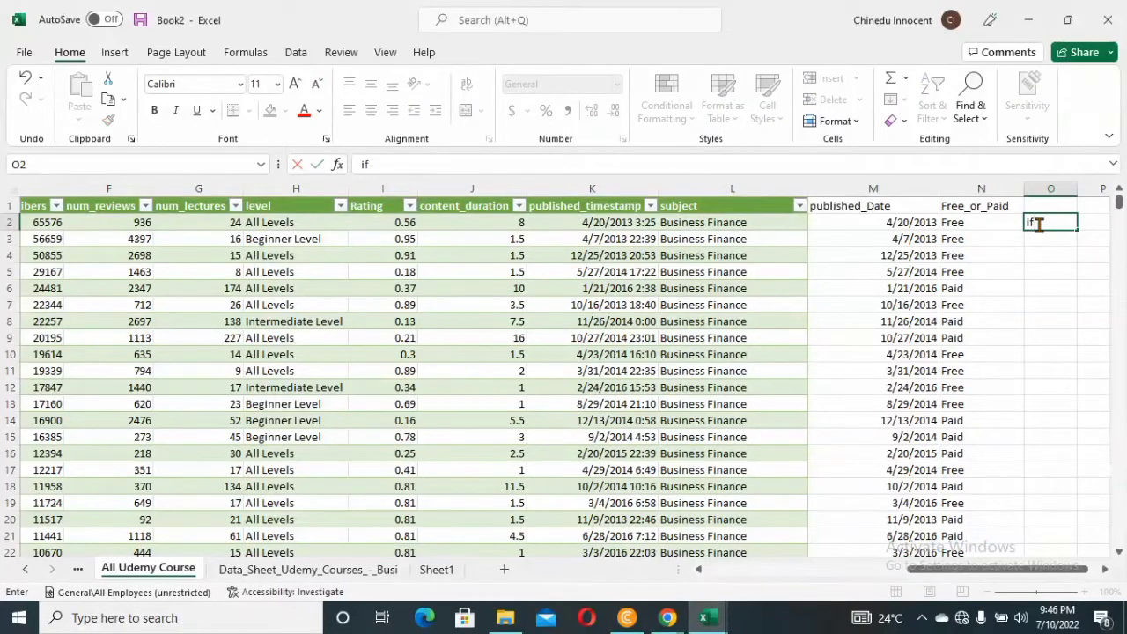
text((and()
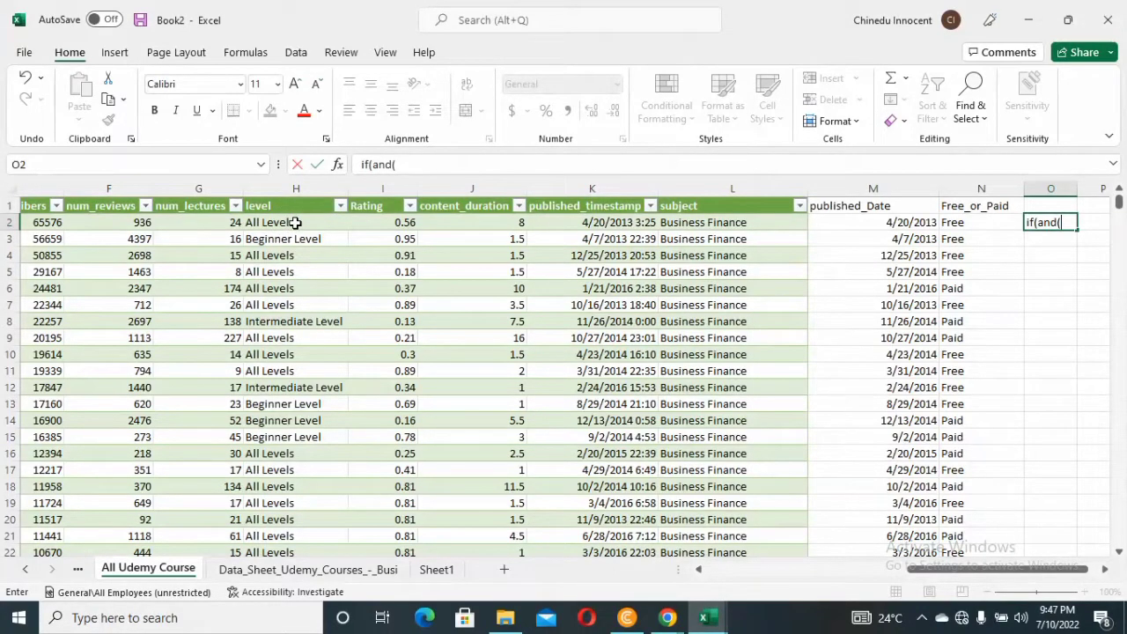
click(295, 222)
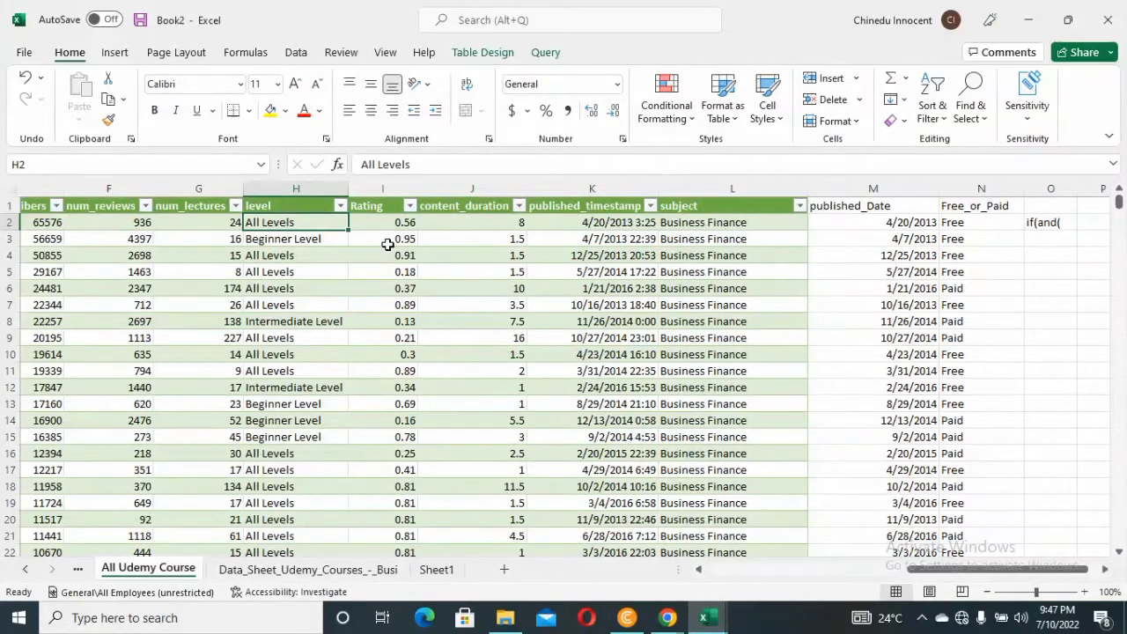
click(1035, 223)
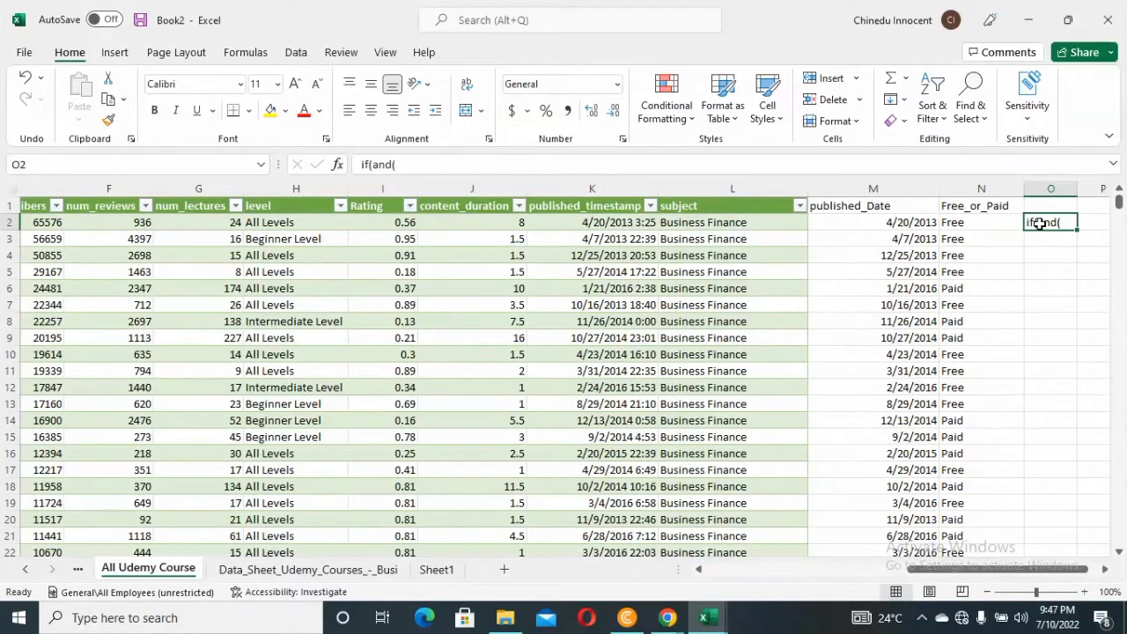
double_click(1029, 223)
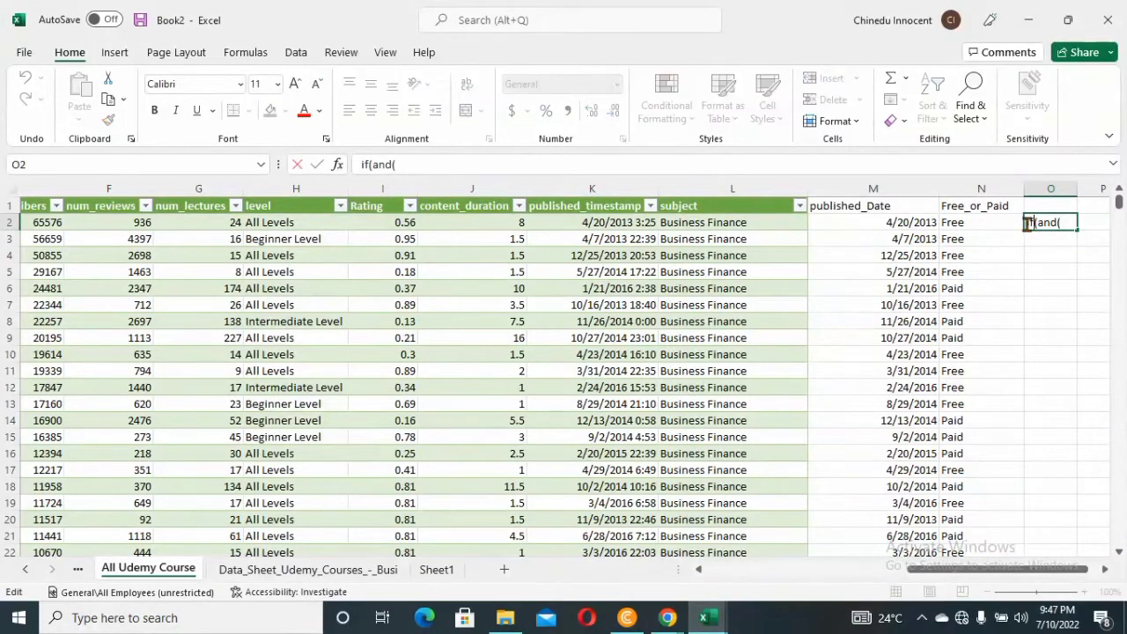
text(=)
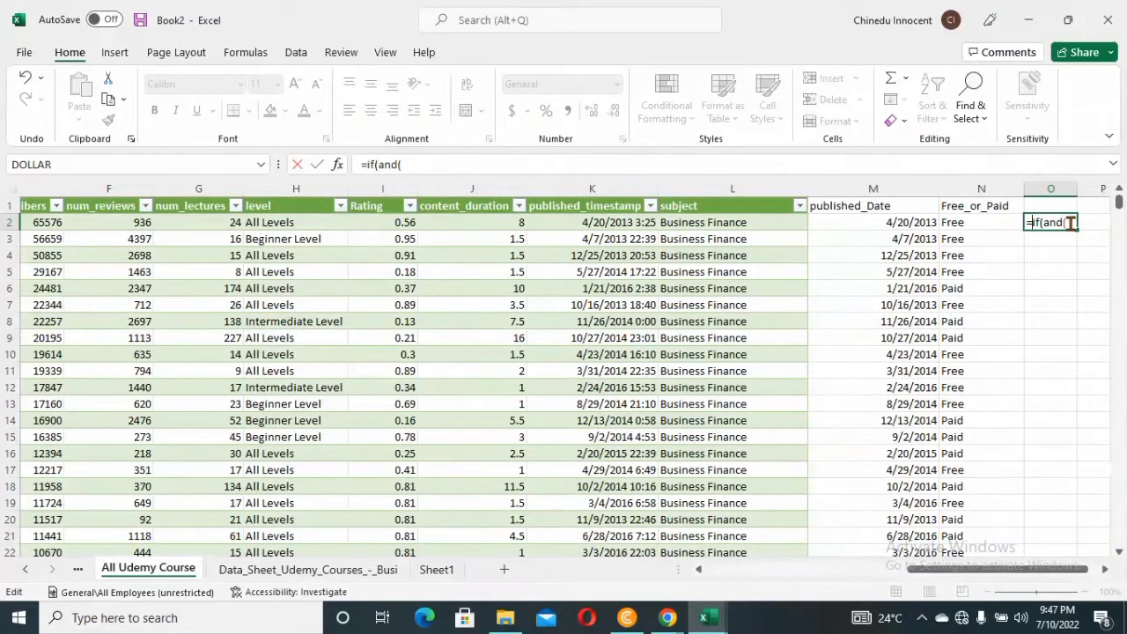
click(1070, 223)
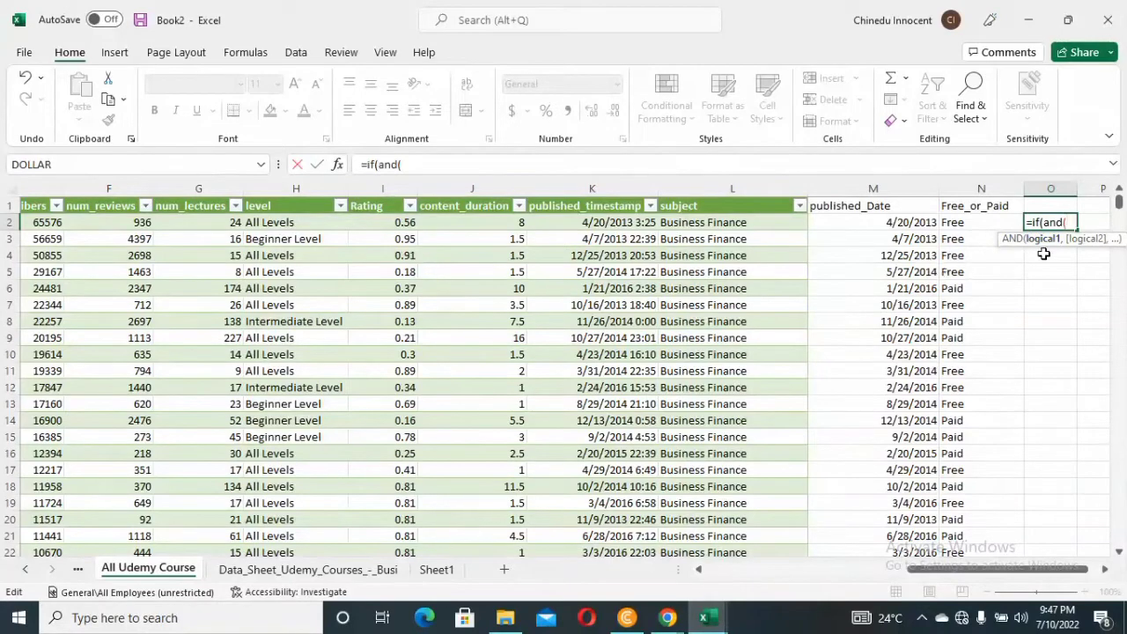
Add the first AND condition to the O2 formula, testing that the row's level equals "Beginner Level"
click(272, 224)
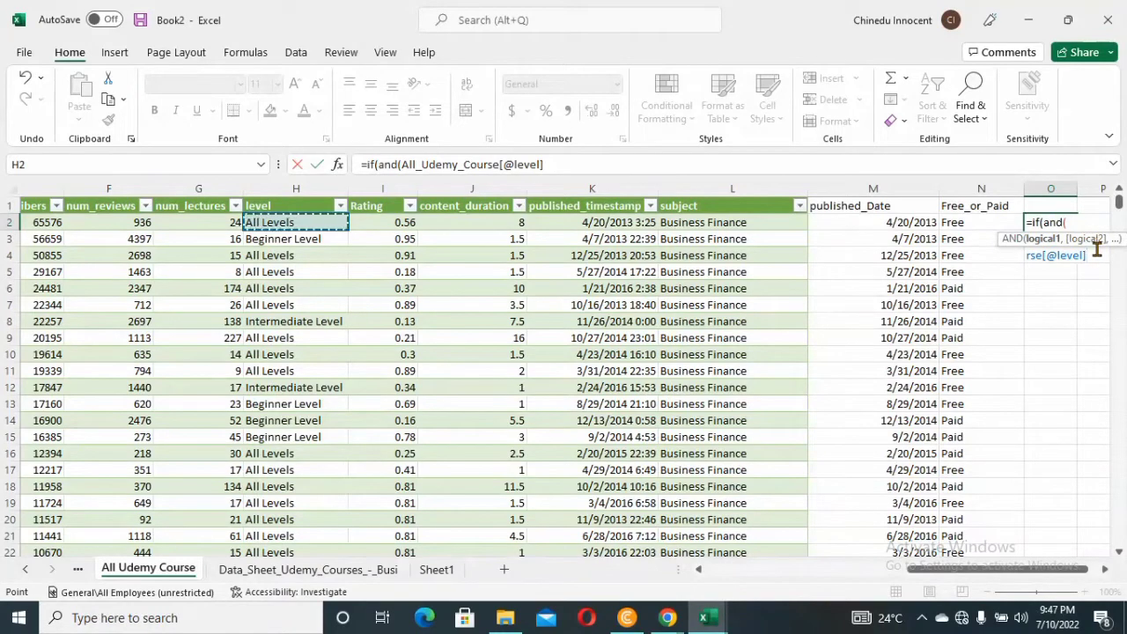
text(=)
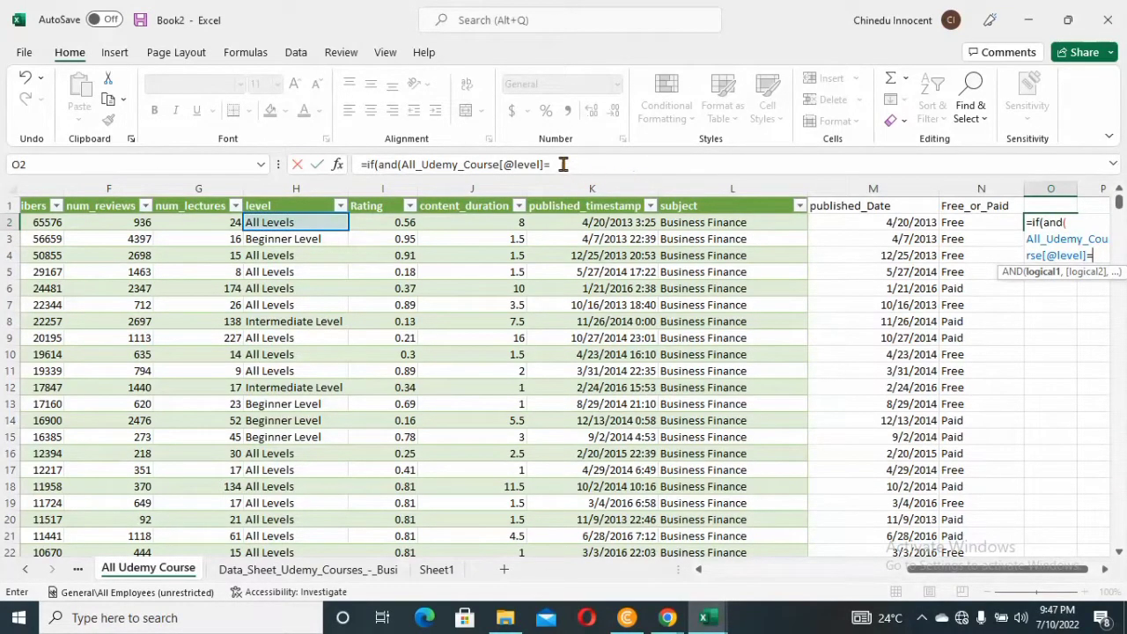
click(562, 164)
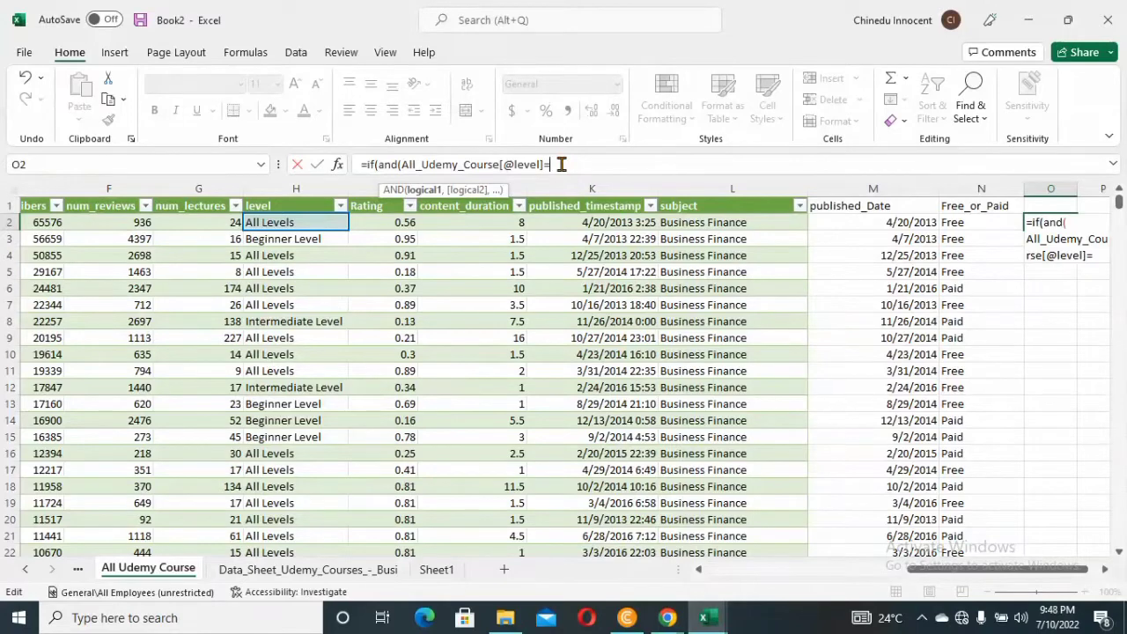
text(E)
key(BackSpace)
text(BEG)
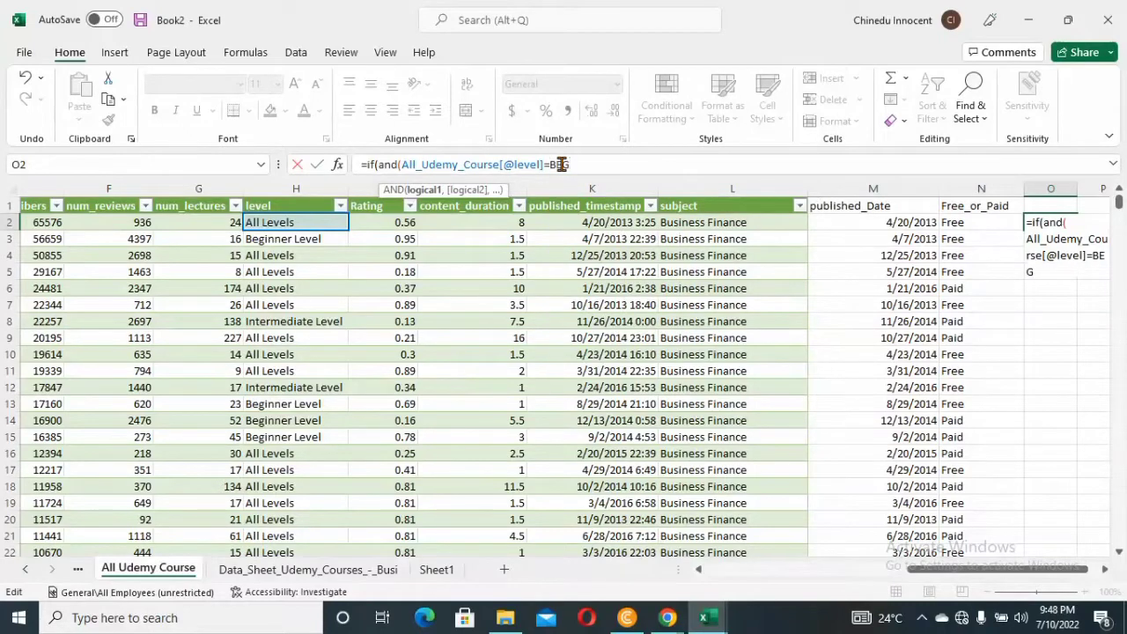
key(BackSpace)
key(BackSpace)
key(BackSpace)
text("Beginner)
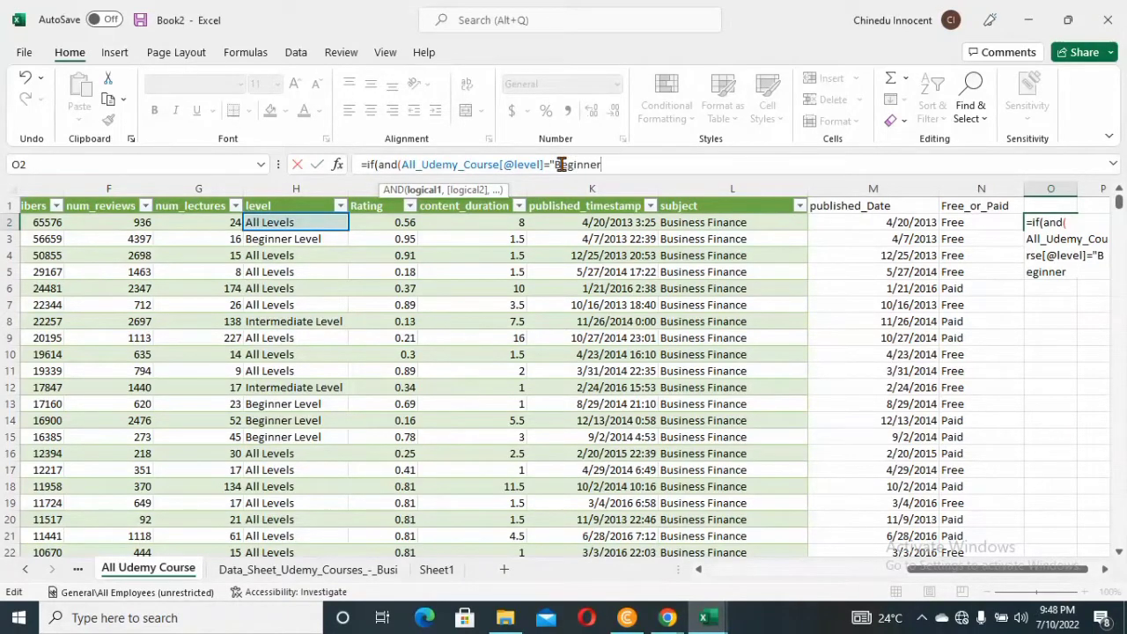
text( Level")
text(,)
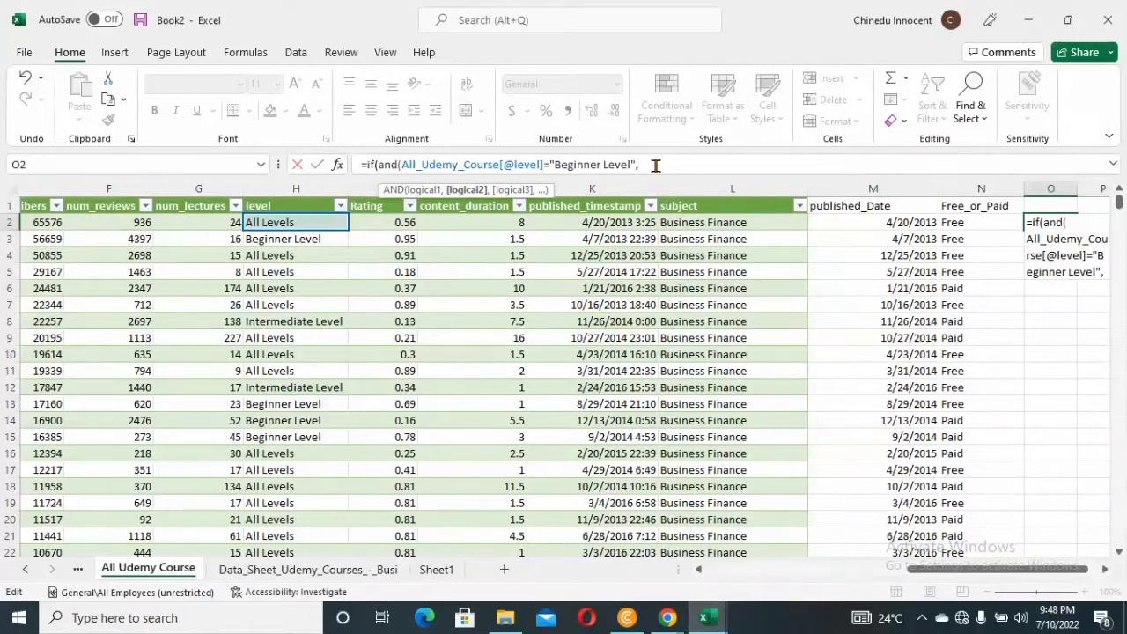
Add N2="Free" as the second condition in the O2 formula and close the AND function, ready for the true value
click(959, 225)
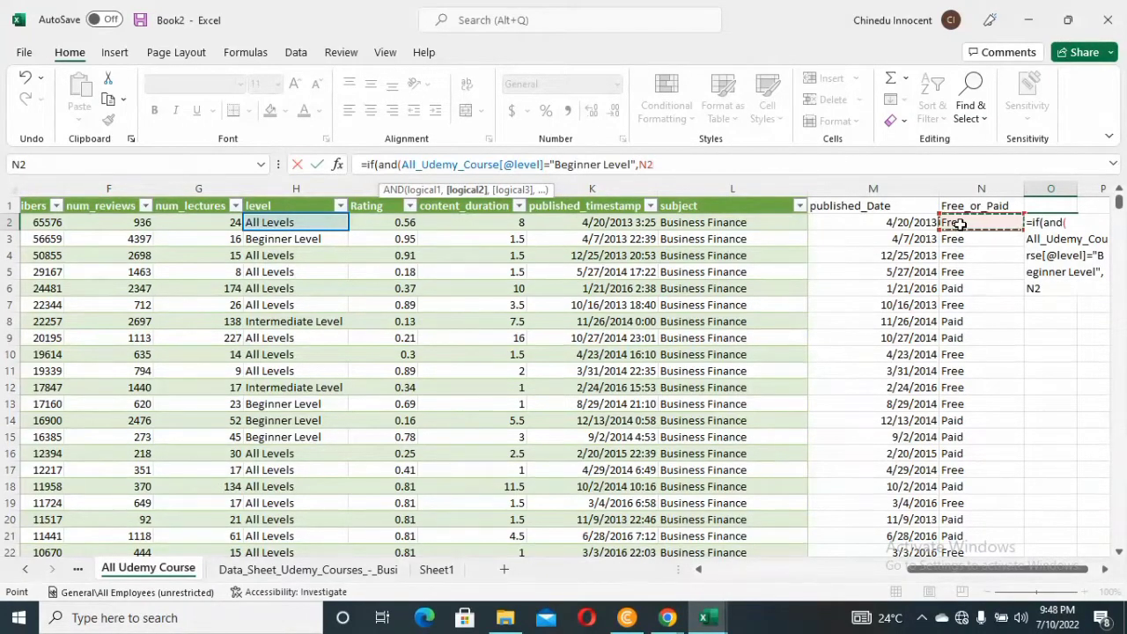
text(="Free")
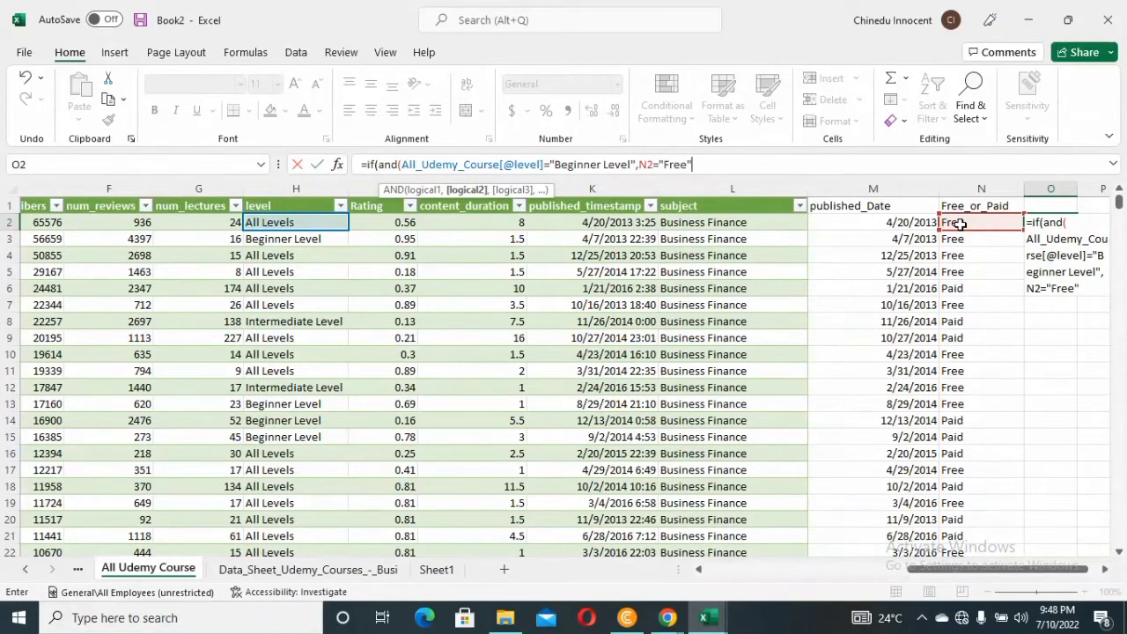
text())
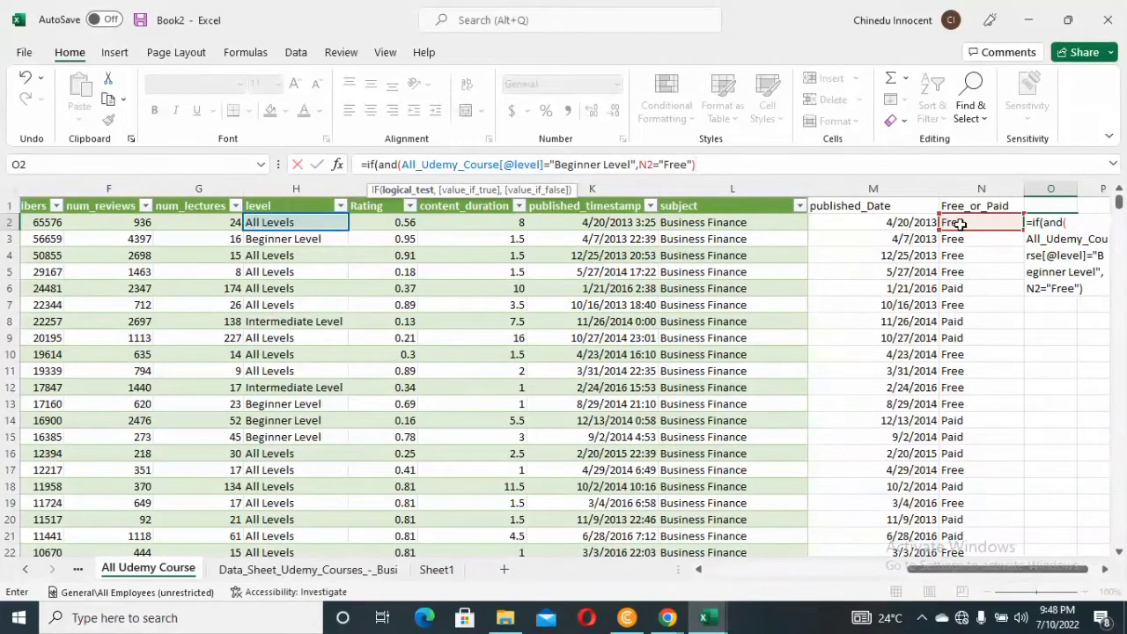
text(,)
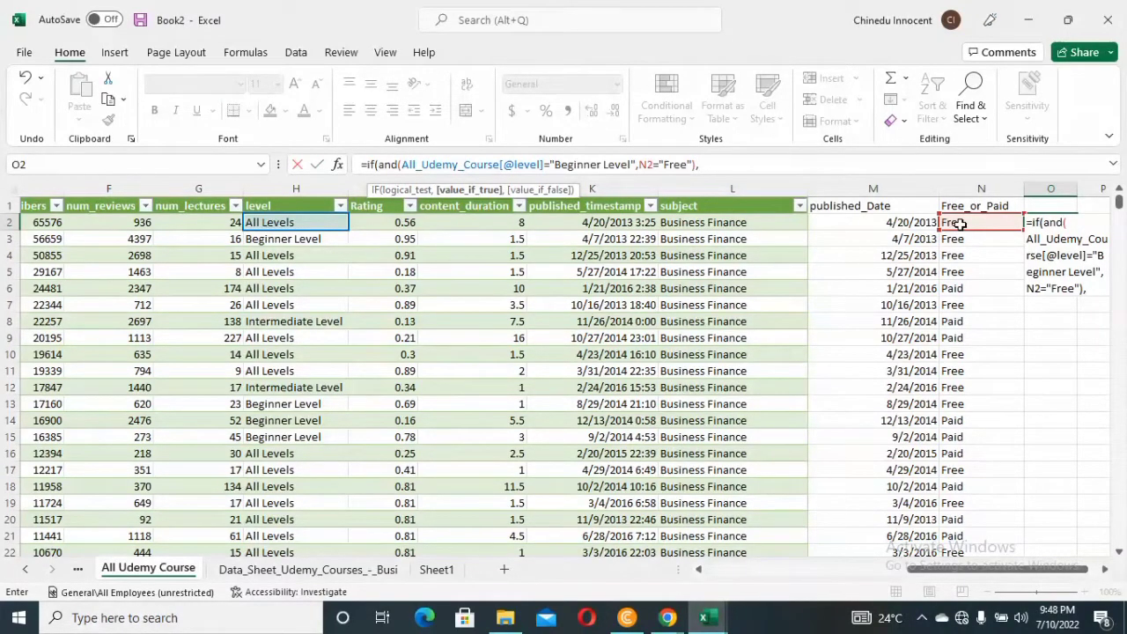
text(Frr)
Set the true value of the O2 IF formula to "Free Beginner" and continue to the false value
key(BackSpace)
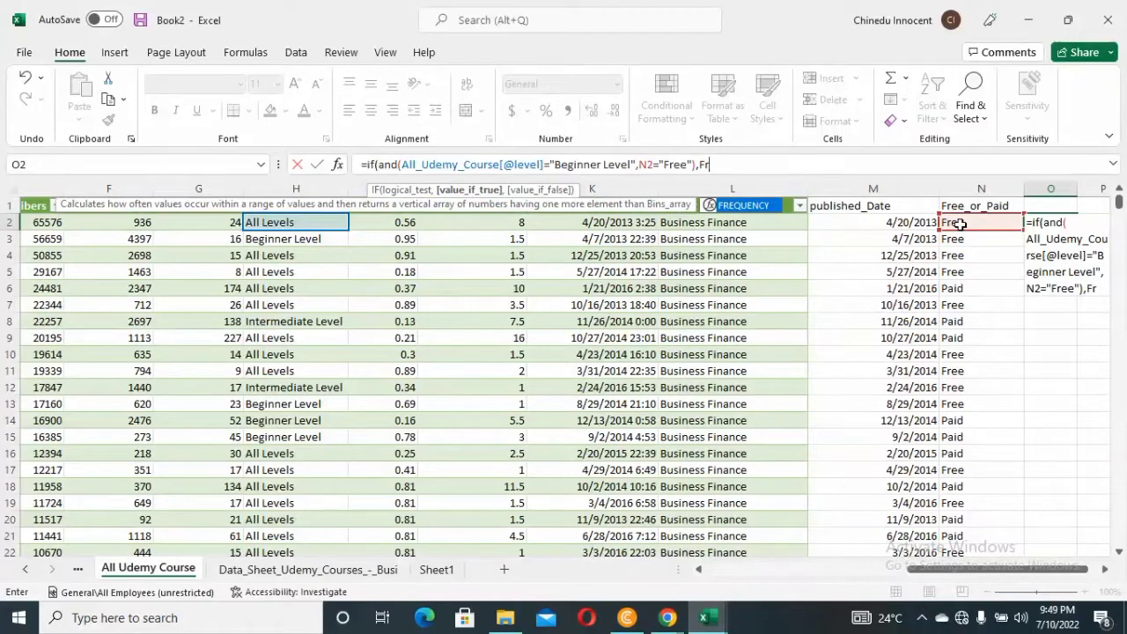
text(ee)
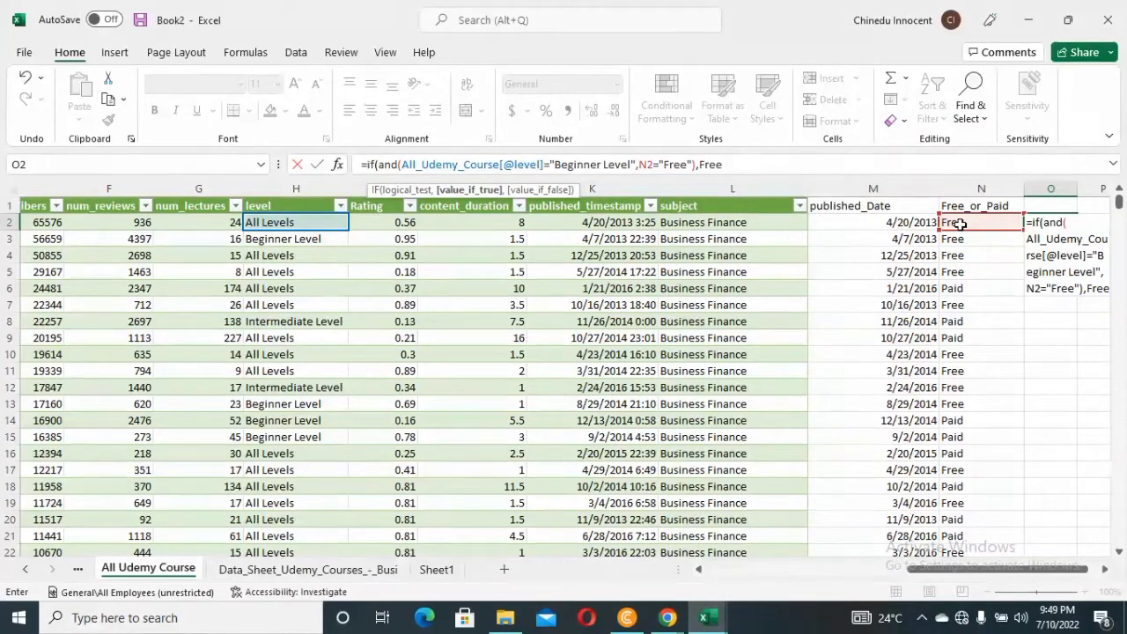
text(Begi)
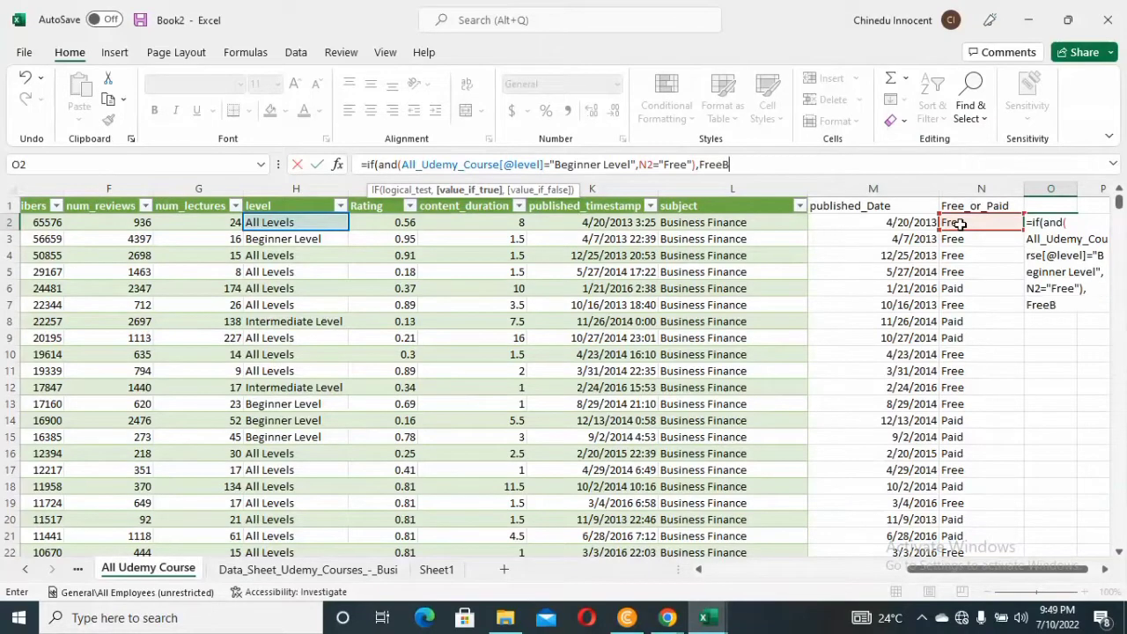
text(er)
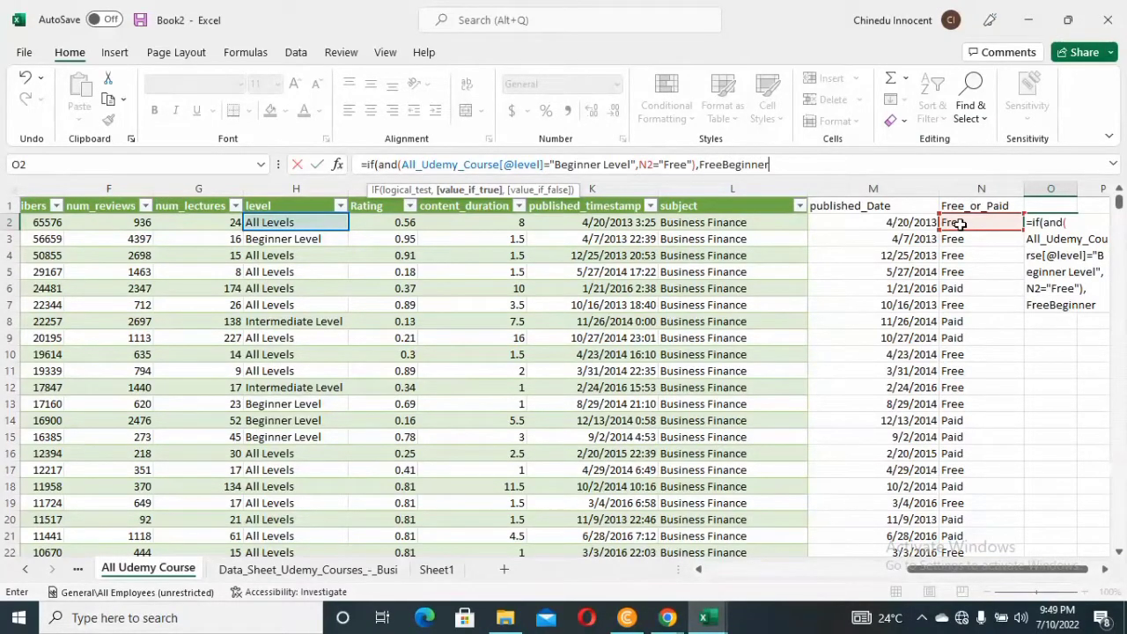
text(")
click(700, 164)
text(")
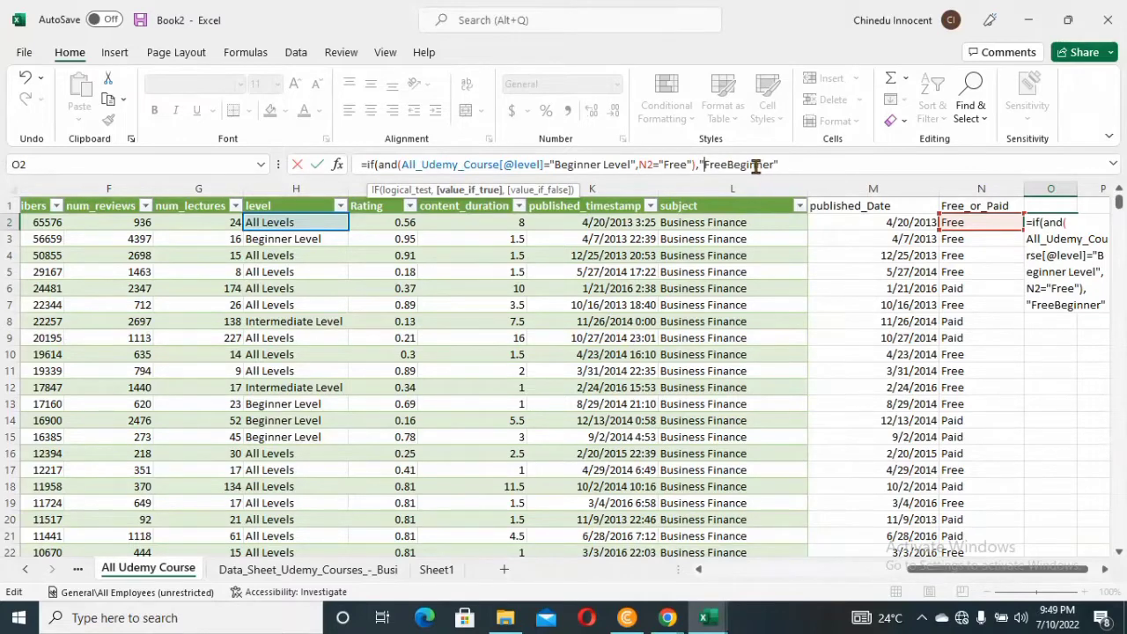
click(728, 164)
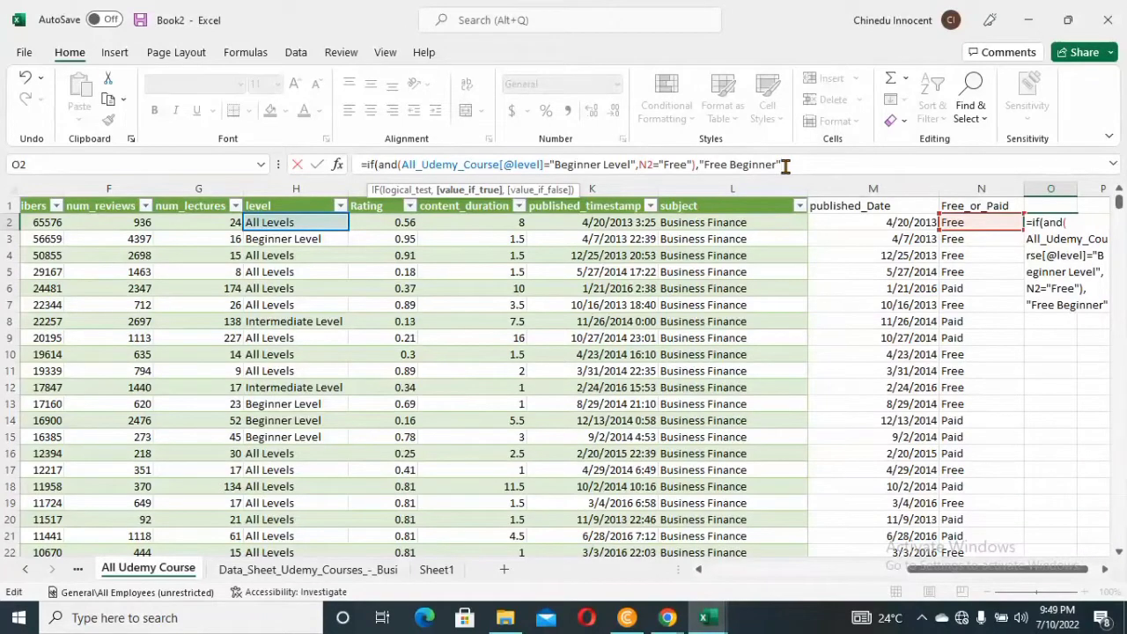
text(,)
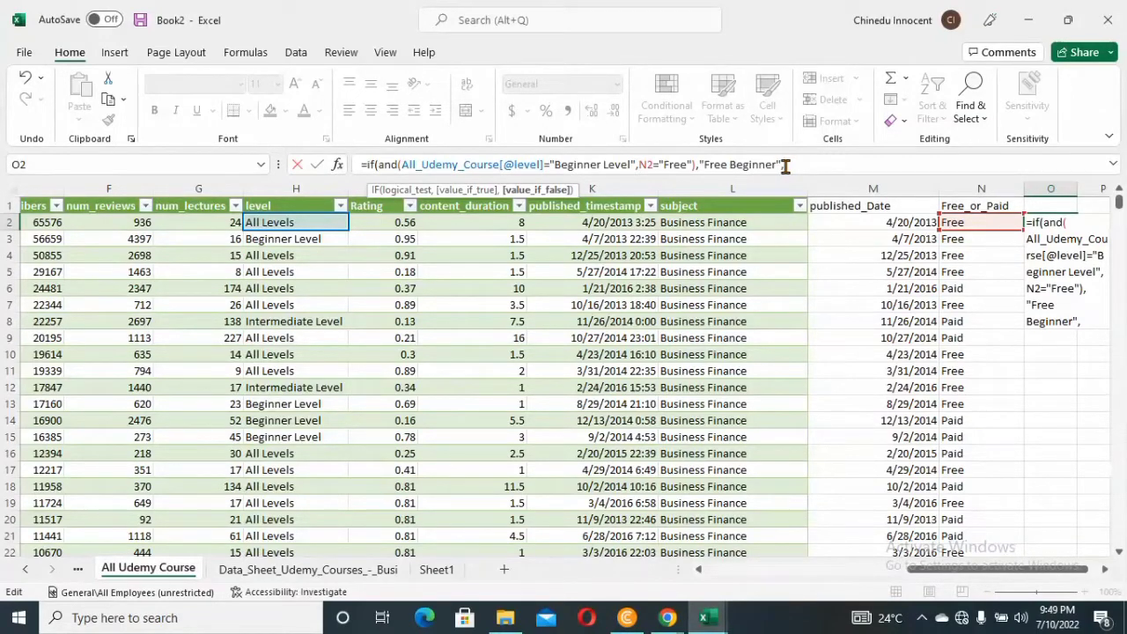
Add Not Free Beginner as the false value, enter the O2 formula and accept Excel's suggested correction
text(Not)
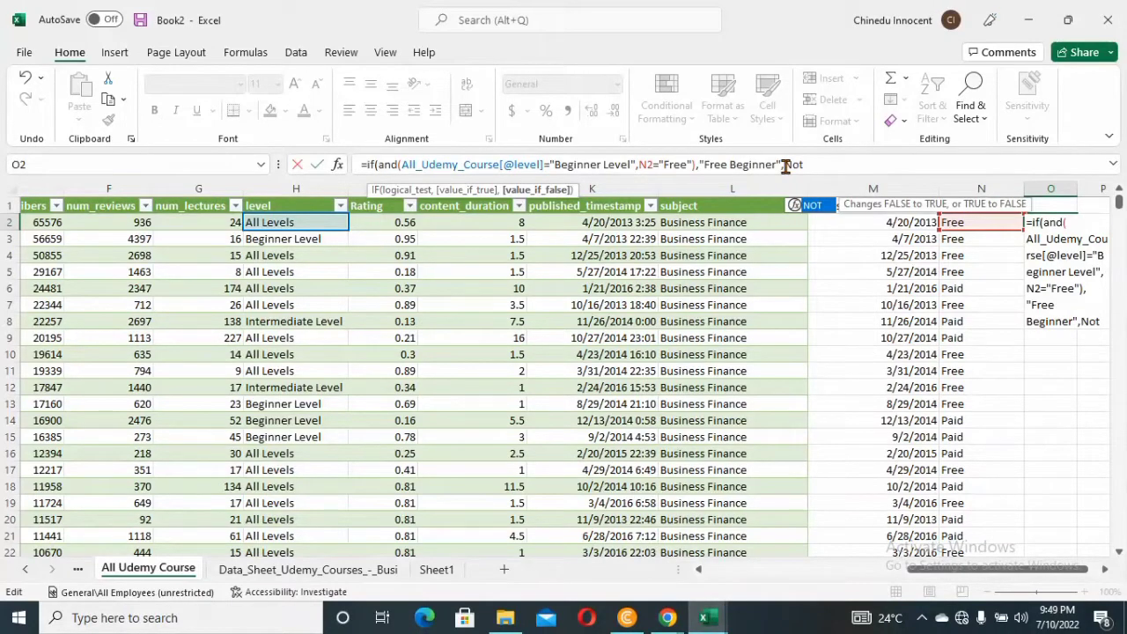
text( Free)
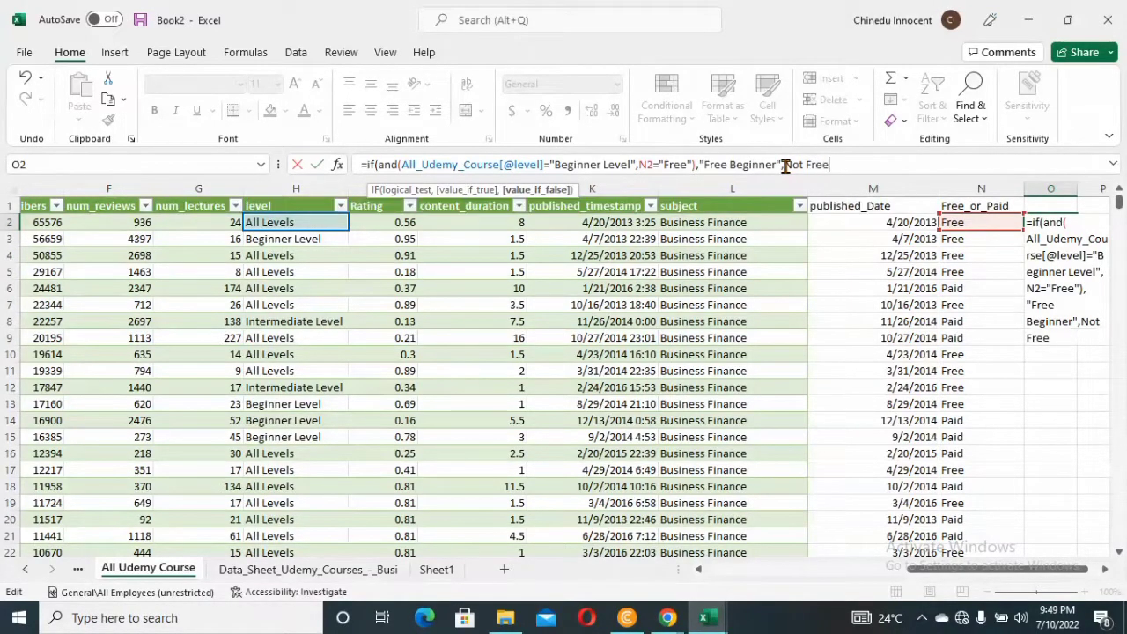
text( Beginner)
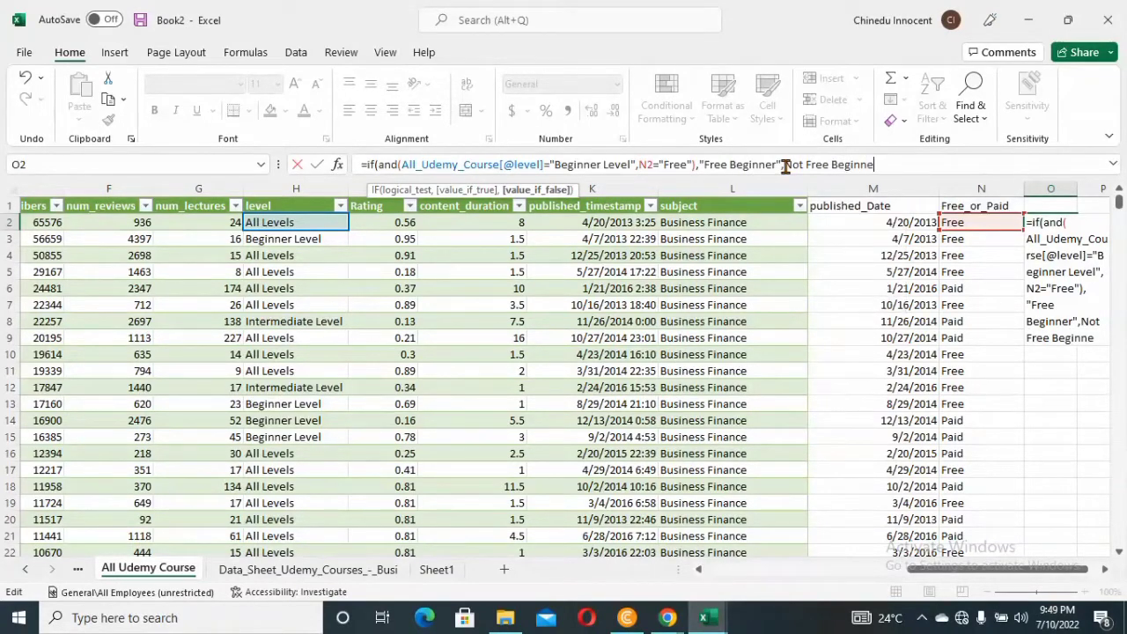
text(")))
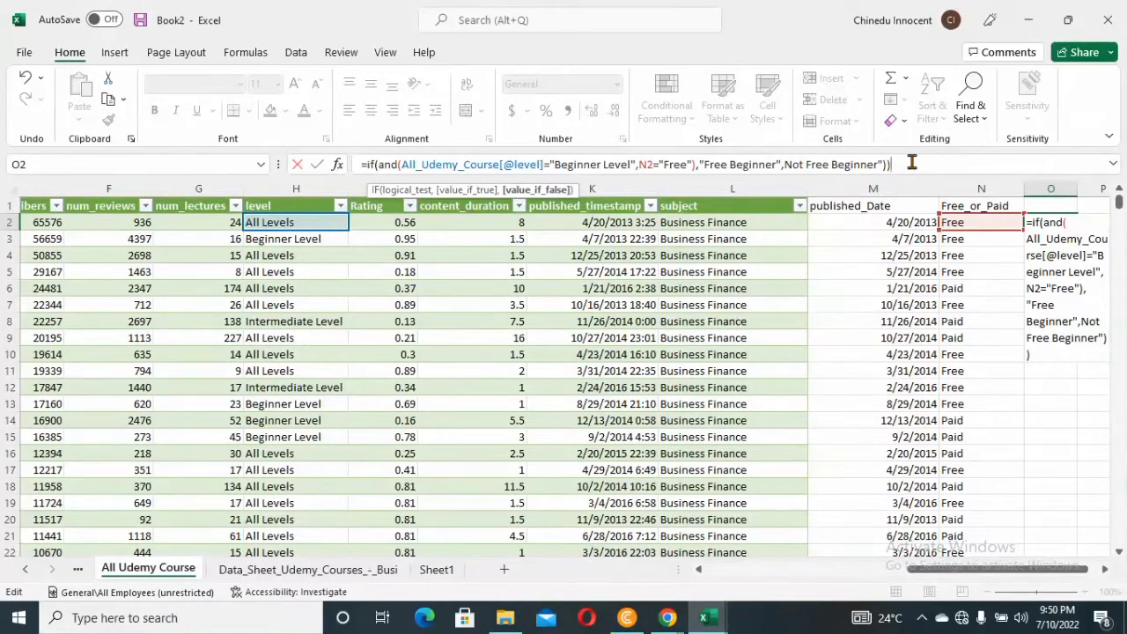
key(Return)
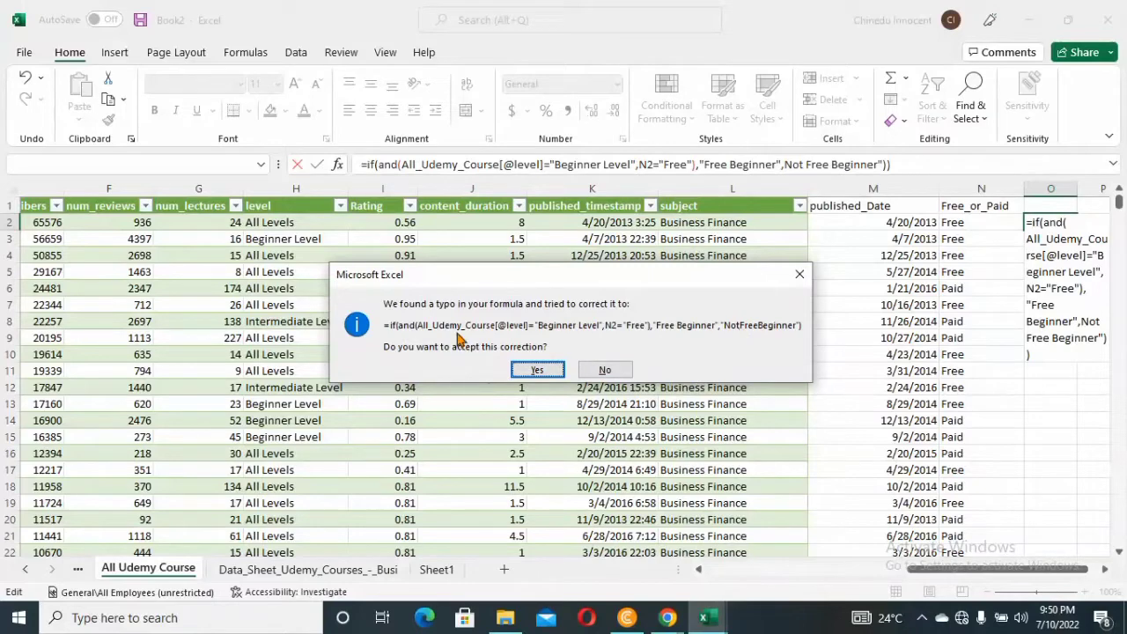
click(538, 370)
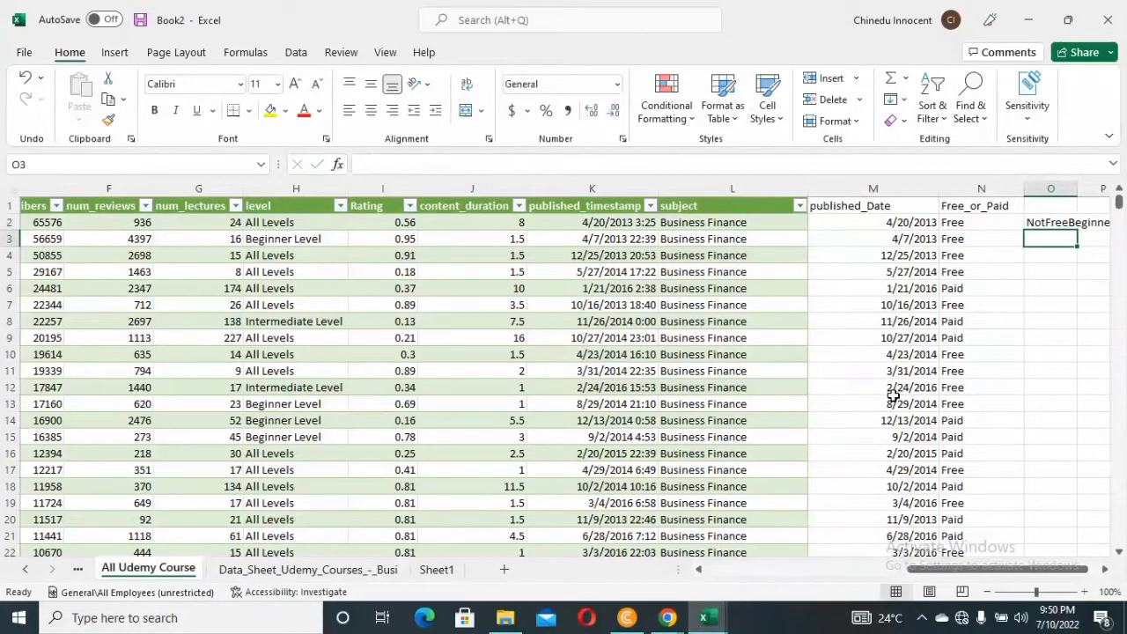
Change the false value text in the O2 formula to "Not_Free_Beginner"
double_click(1053, 226)
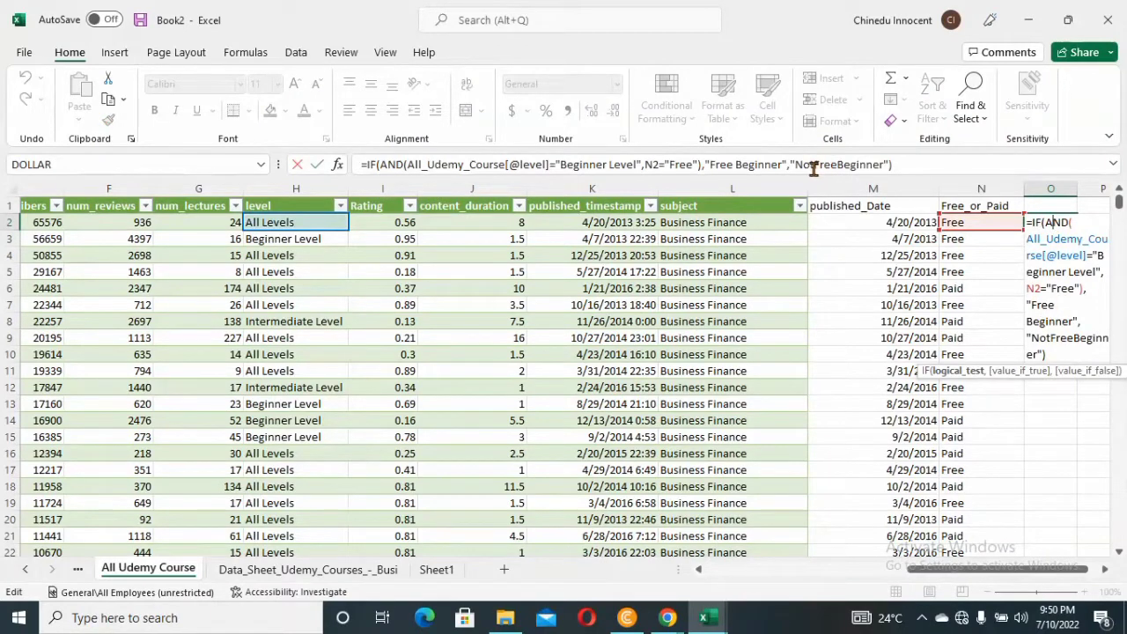
click(814, 166)
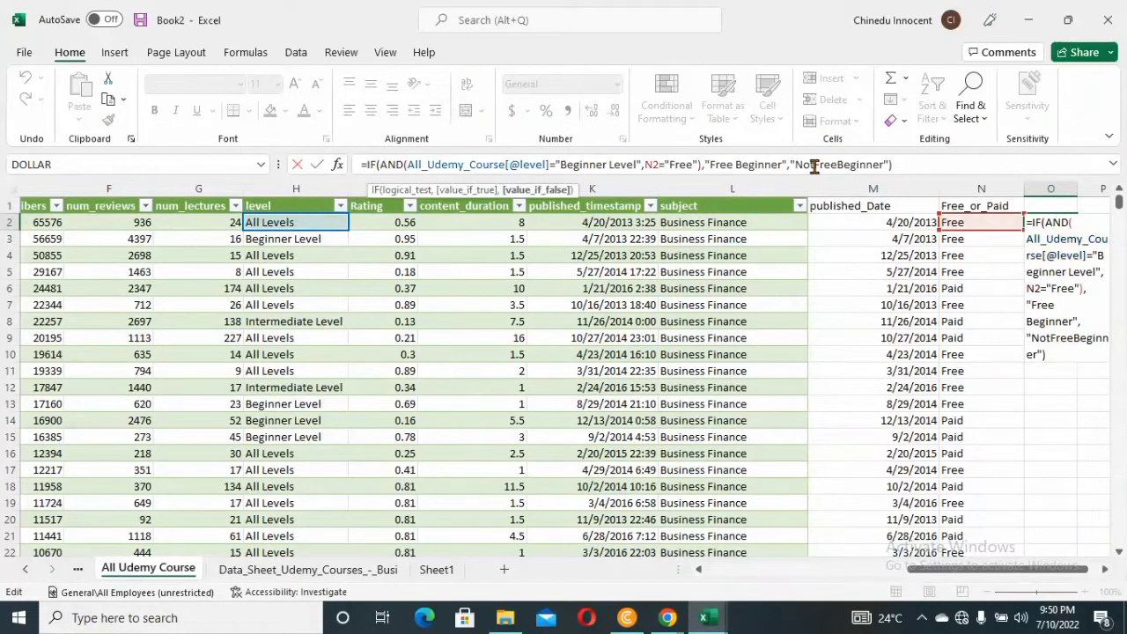
text(_Free)
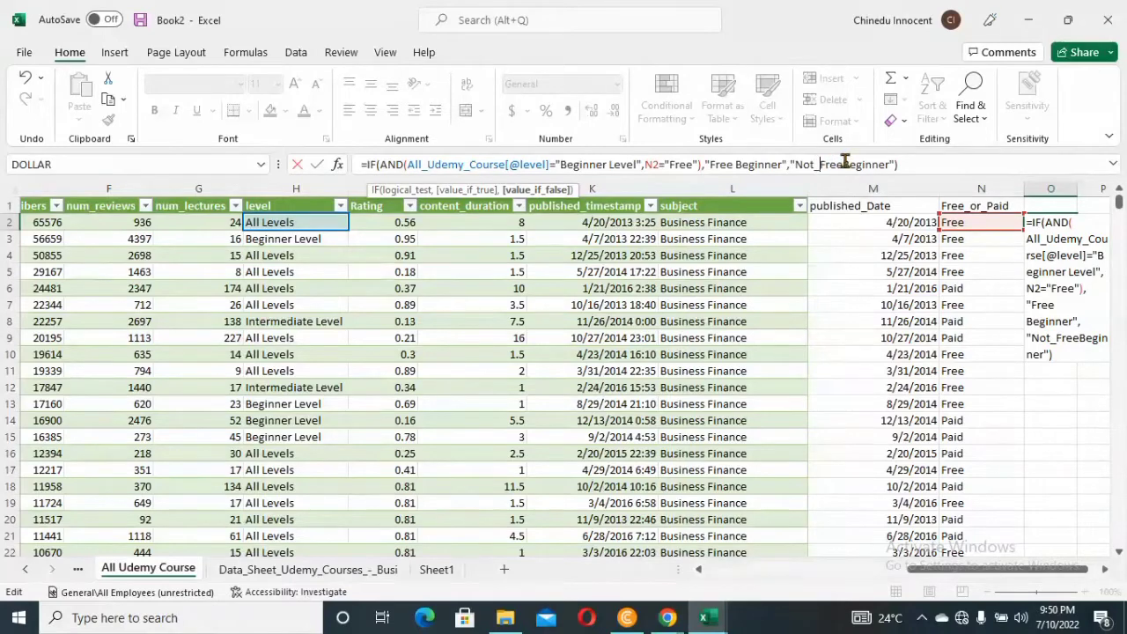
text(_)
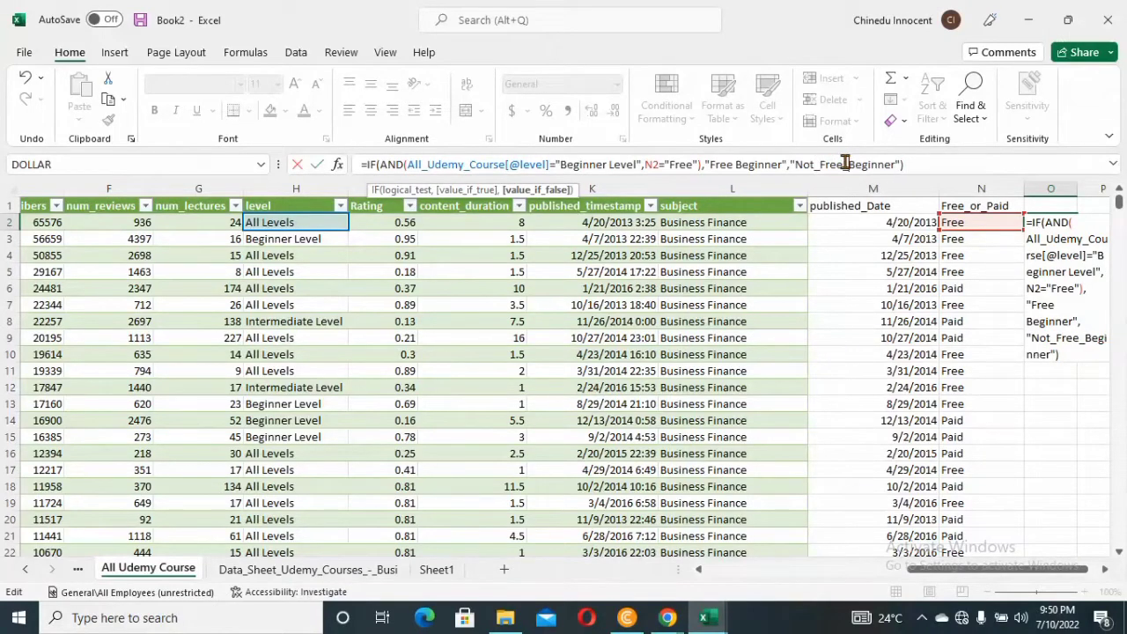
key(Return)
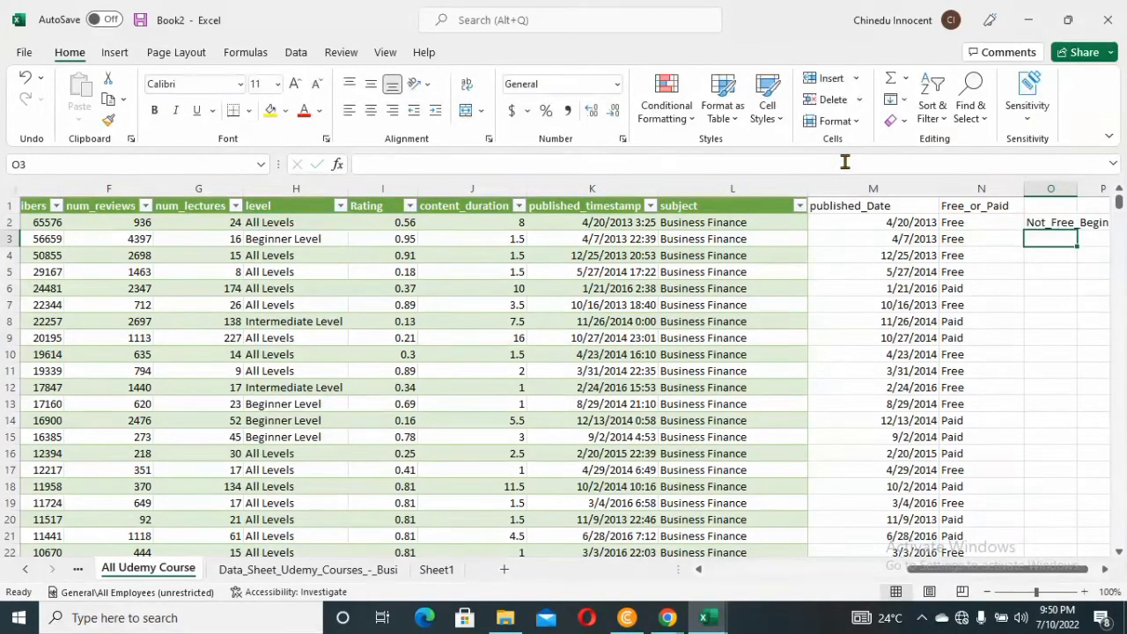
Widen column O to fit the full text in O2
click(1053, 224)
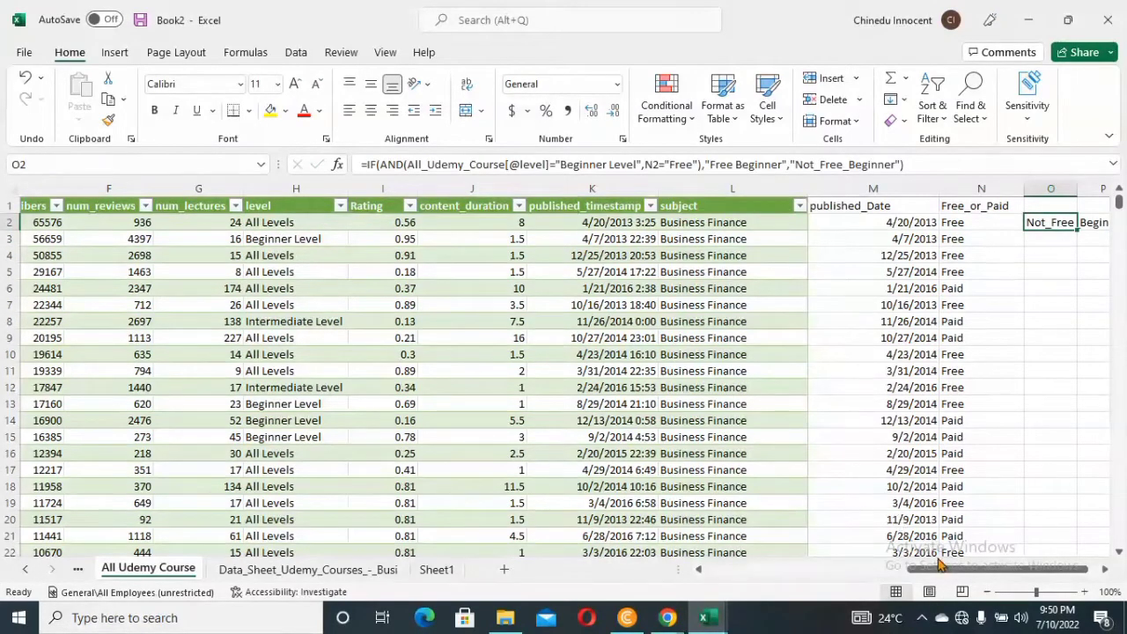
drag(942, 570, 968, 570)
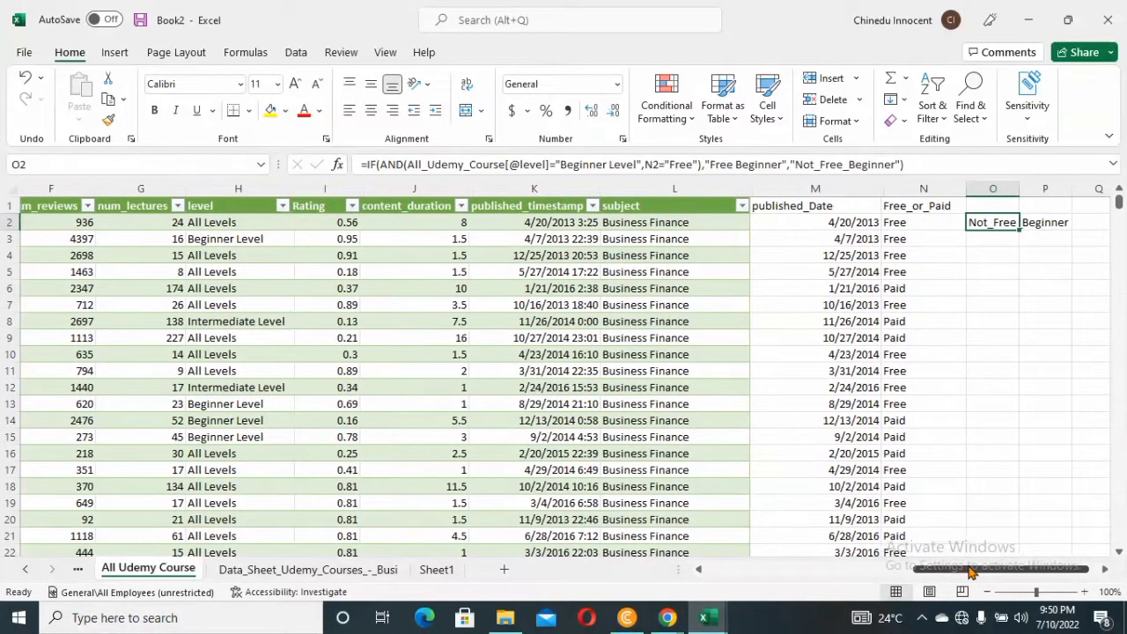
drag(1017, 186, 1071, 184)
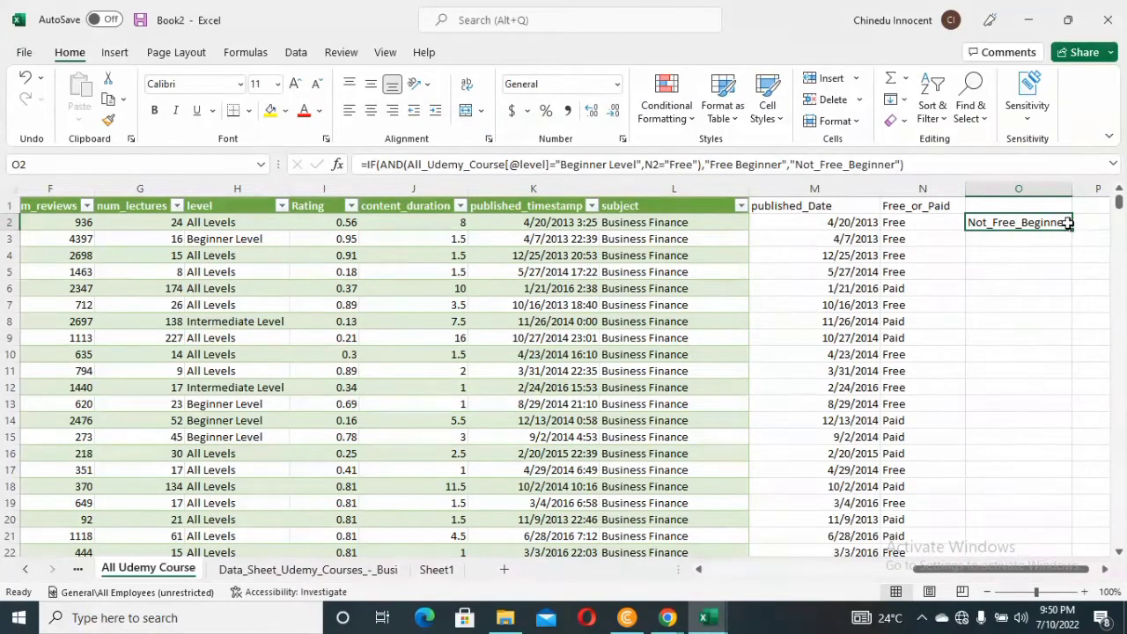
click(1040, 206)
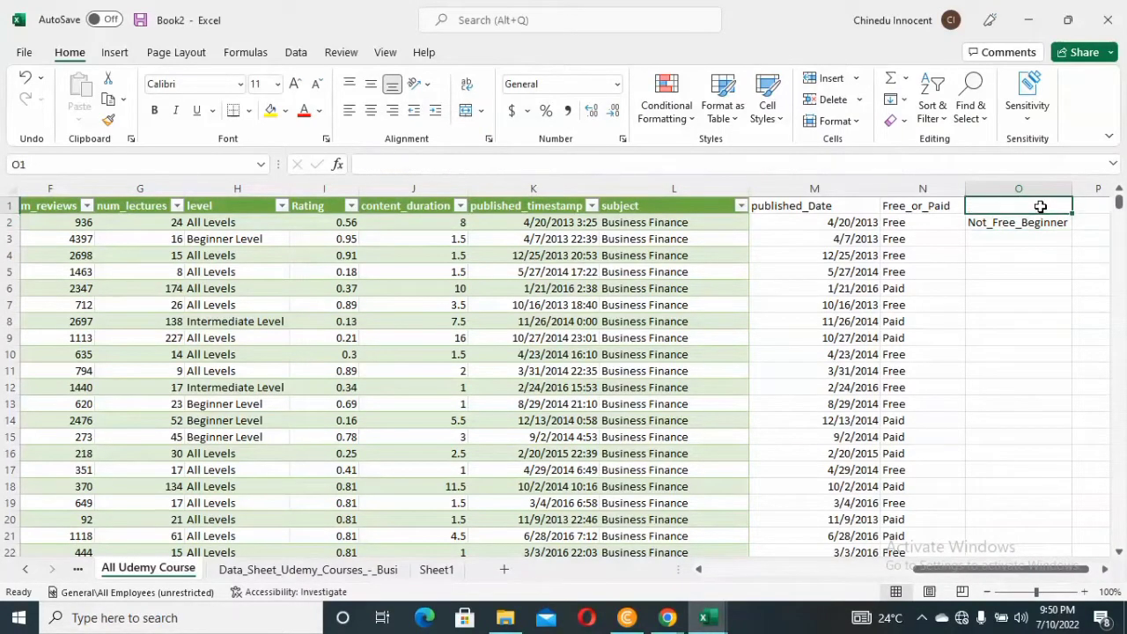
Try replacing the O2 formula with a reference to O1 and restore the copied formula
click(1030, 221)
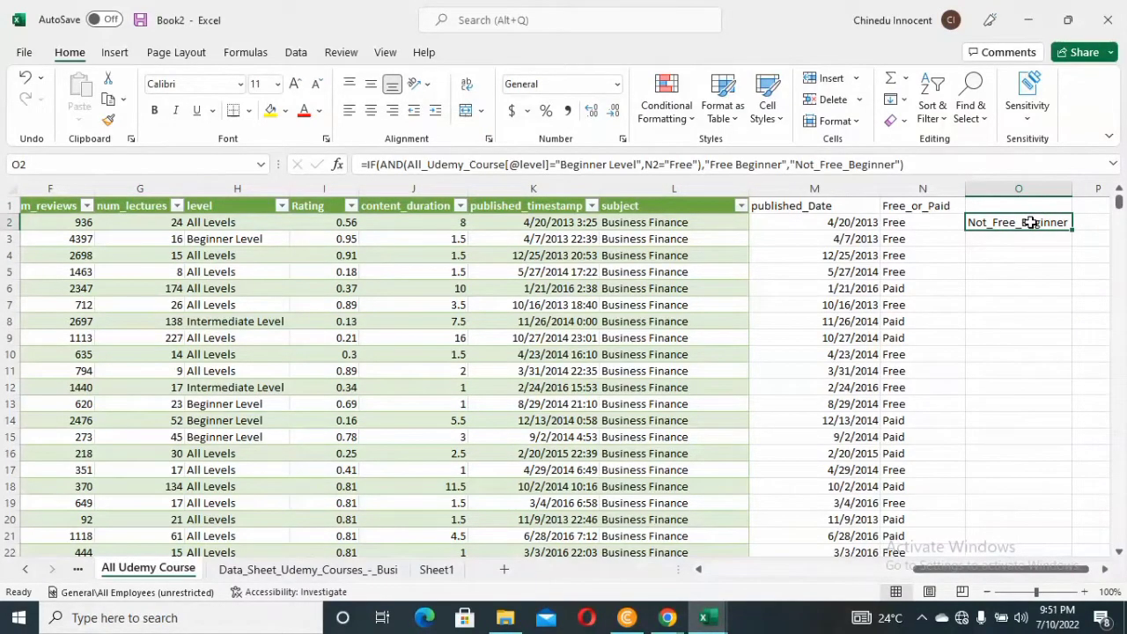
click(947, 170)
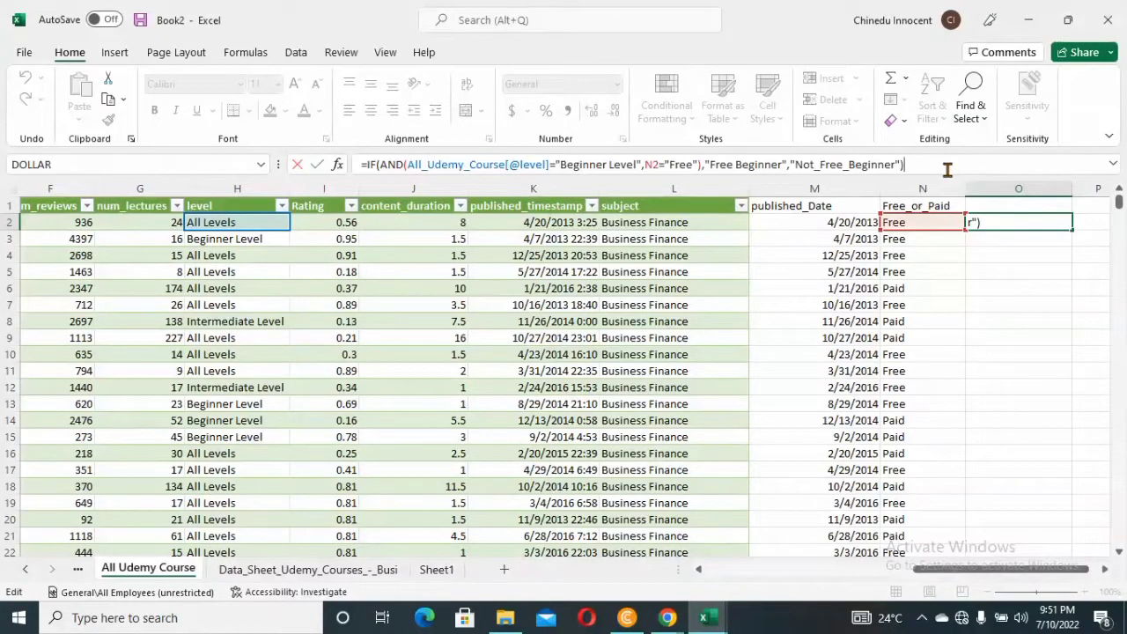
key(ctrl+a)
key(ctrl+c)
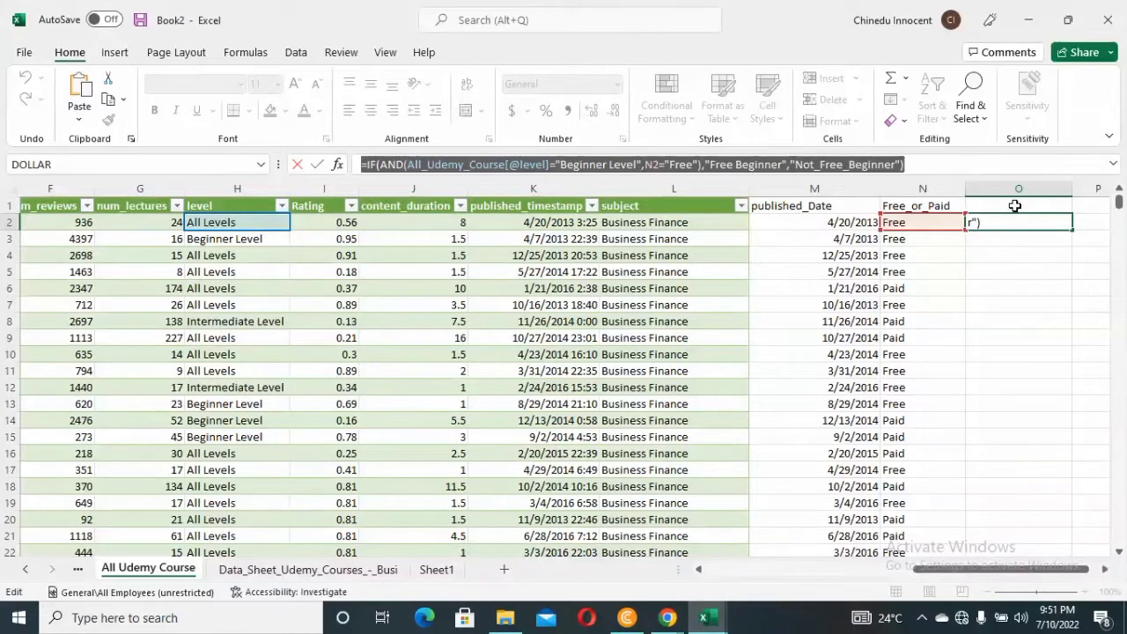
text(=)
click(1015, 205)
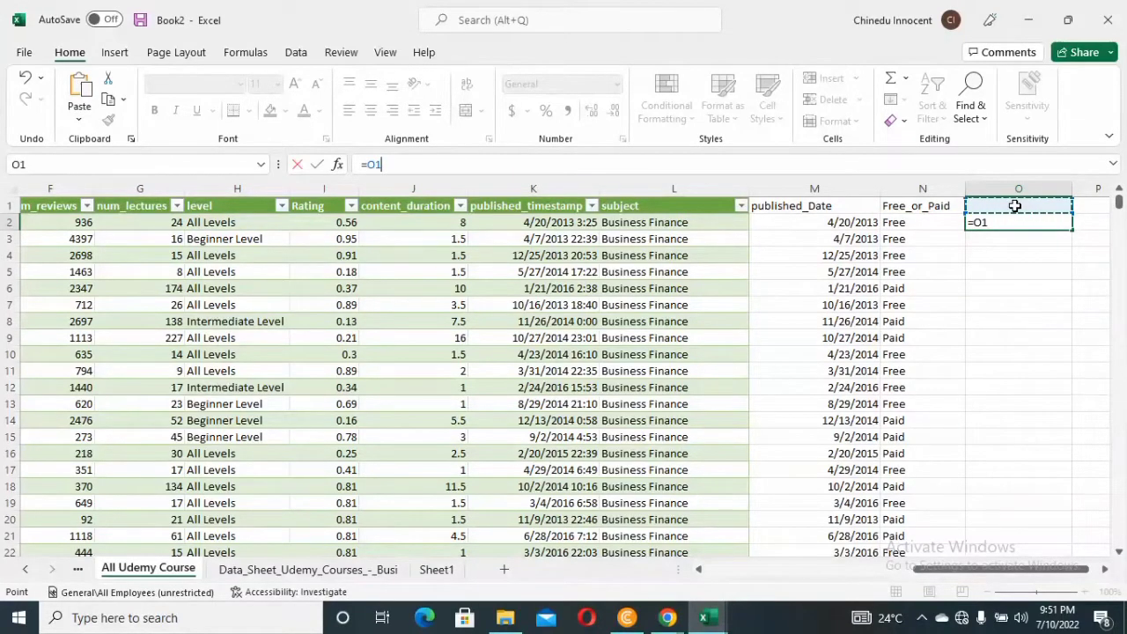
key(BackSpace)
key(BackSpace)
key(ctrl+v)
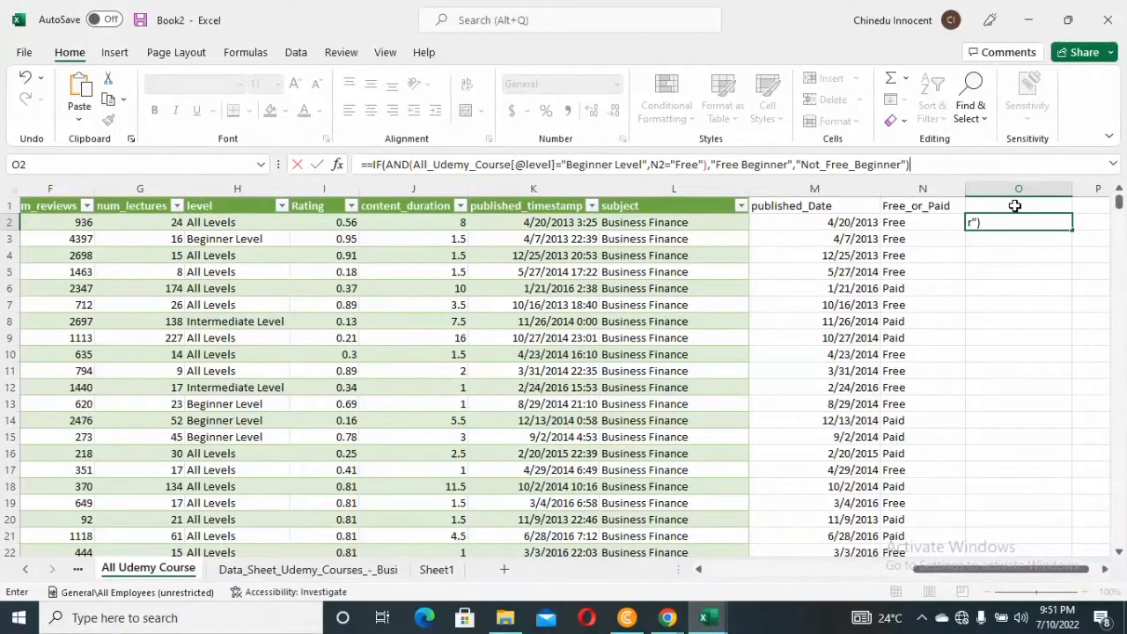
Point the "Free" condition in the O2 formula at N1, accept the suggested correction, and fill the formula down column O
click(663, 162)
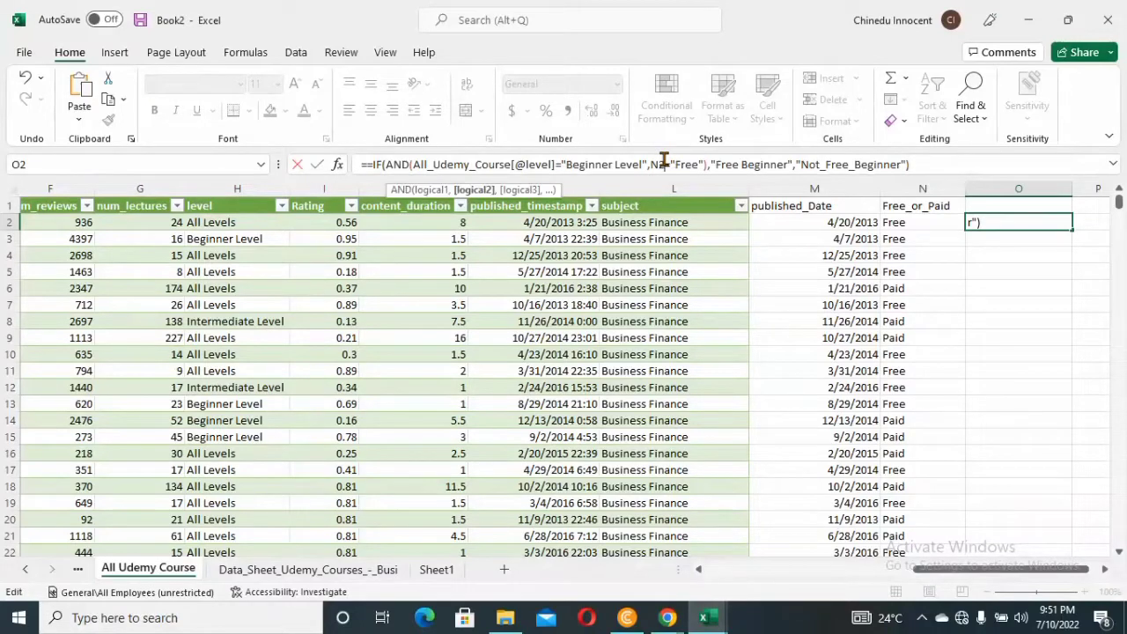
key(BackSpace)
text(1)
key(Return)
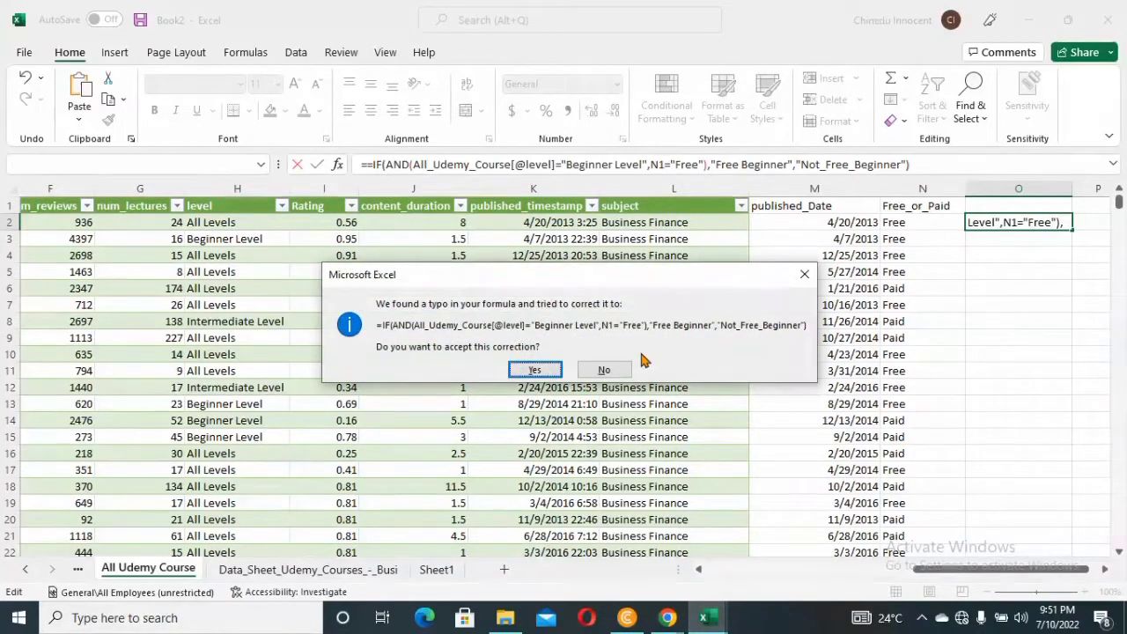
click(534, 370)
click(538, 370)
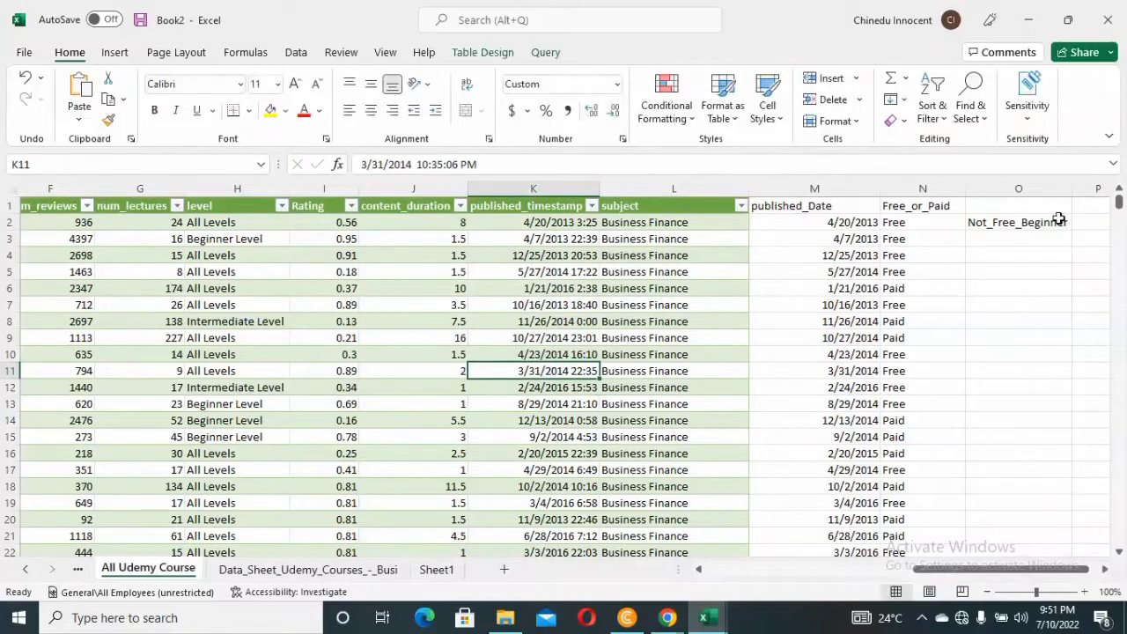
click(1019, 226)
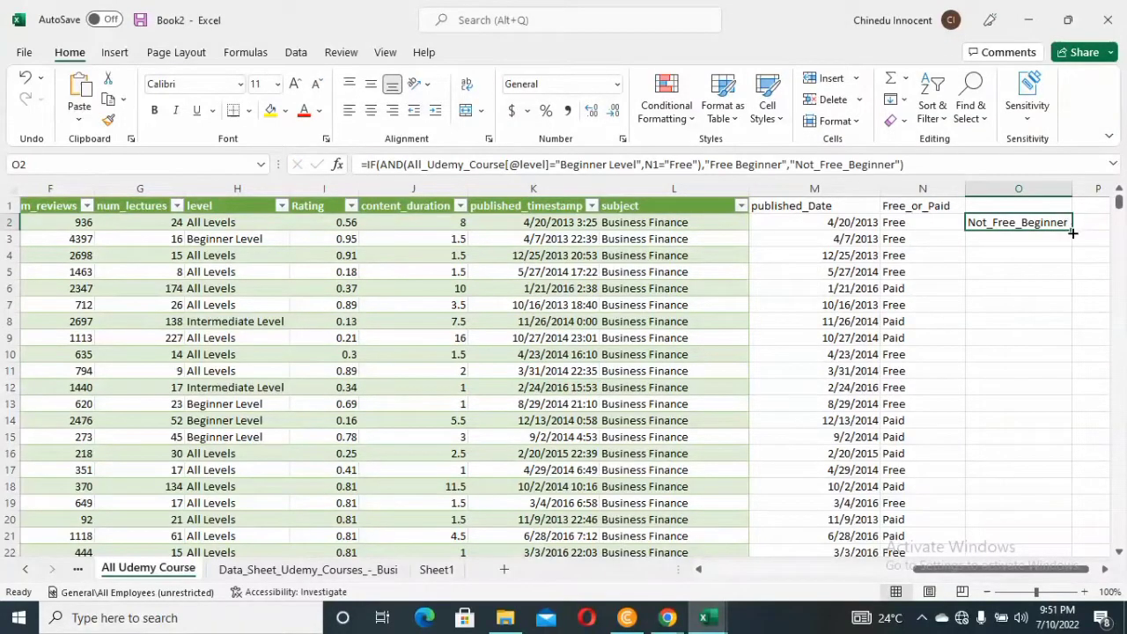
double_click(1071, 231)
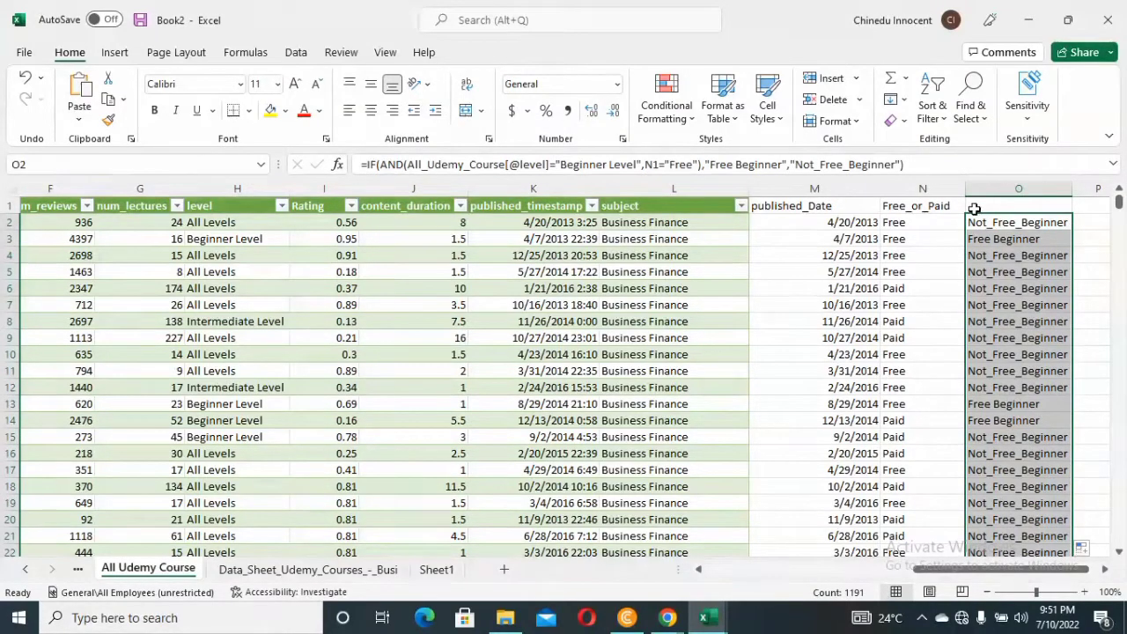
double_click(980, 208)
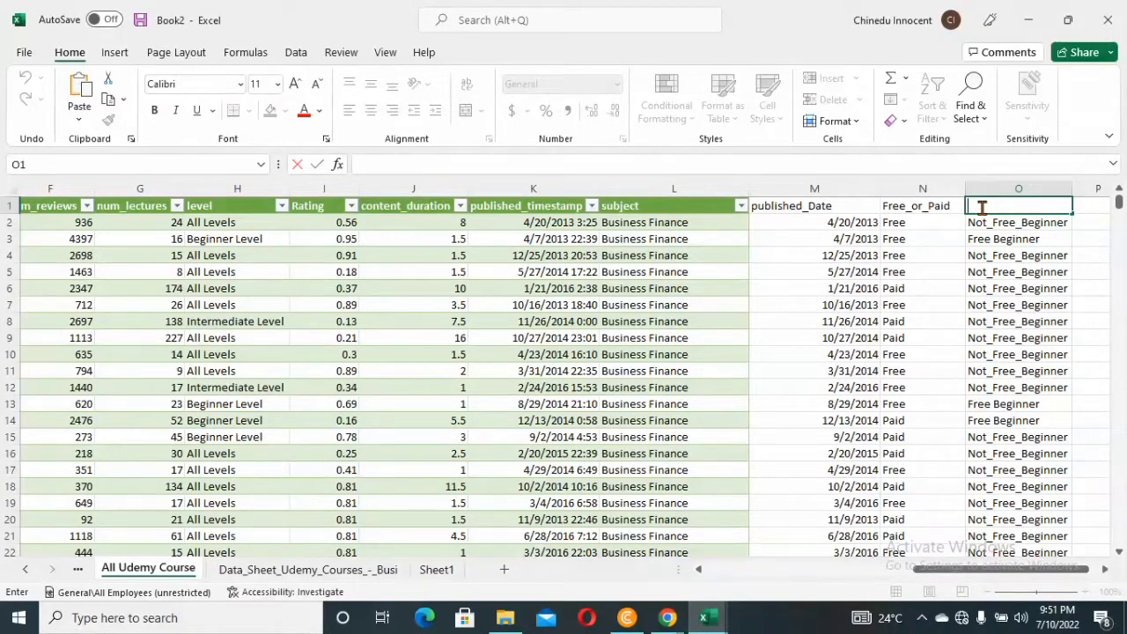
text(Free Beginner)
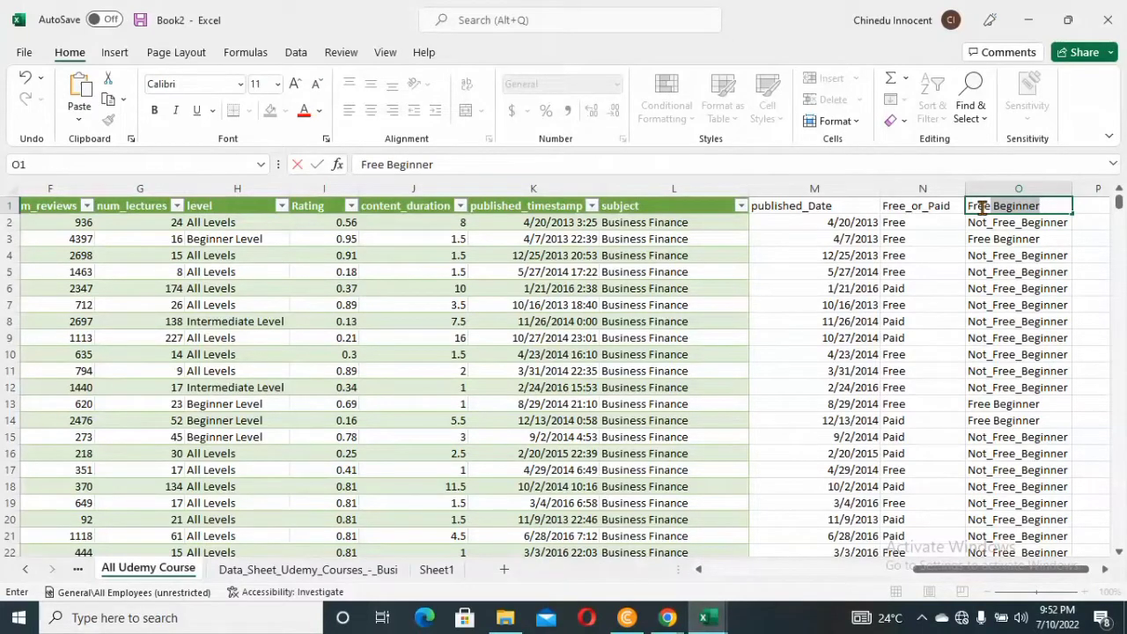
key(BackSpace)
key(BackSpace)
key(BackSpace)
key(BackSpace)
key(BackSpace)
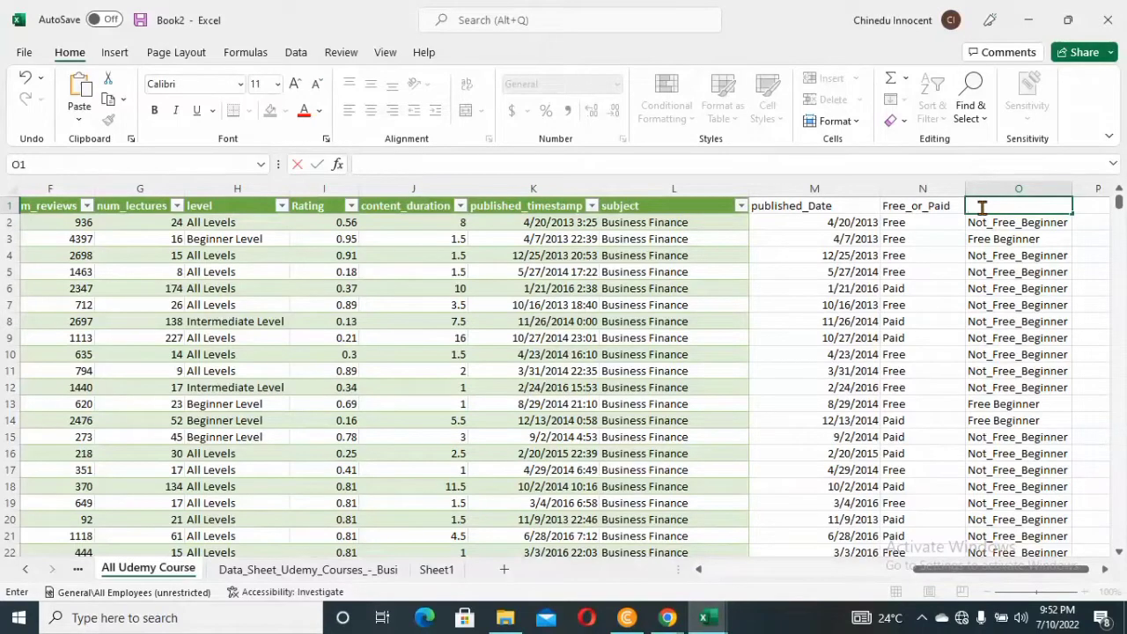
Enter "Beginner course status" as the header of column O in cell O1
text(Beginner)
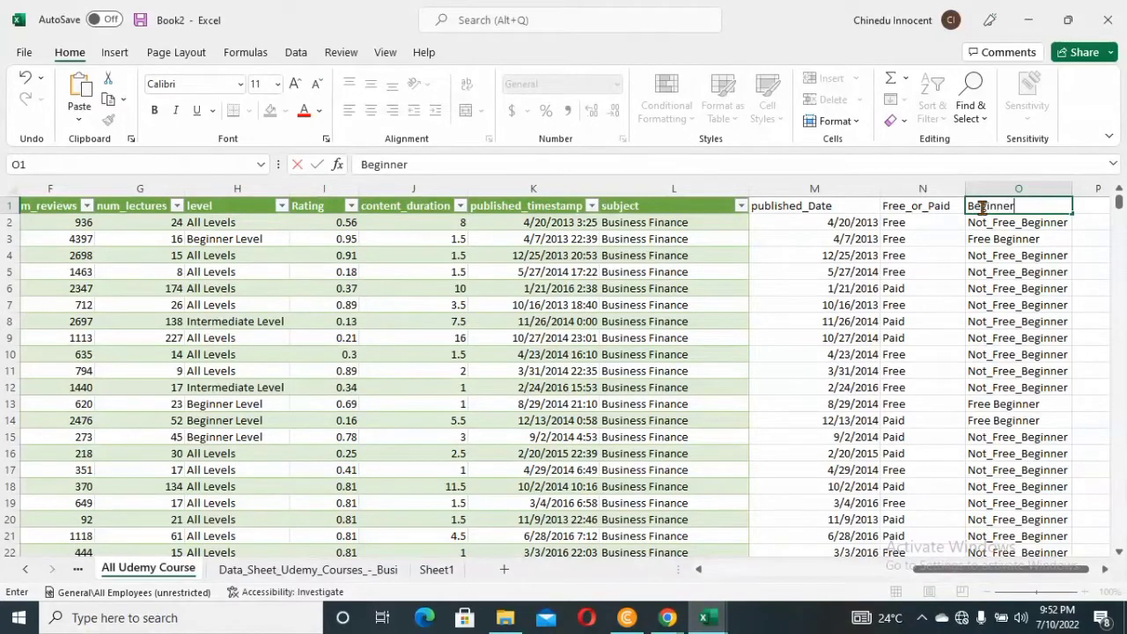
text( v)
key(BackSpace)
text(course status)
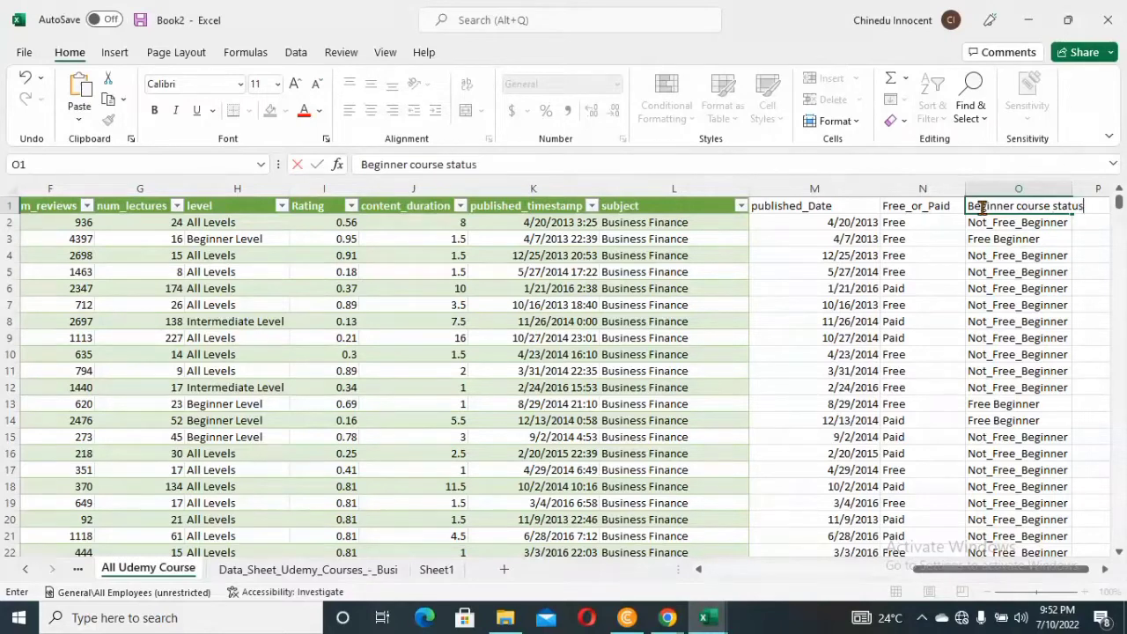
key(Return)
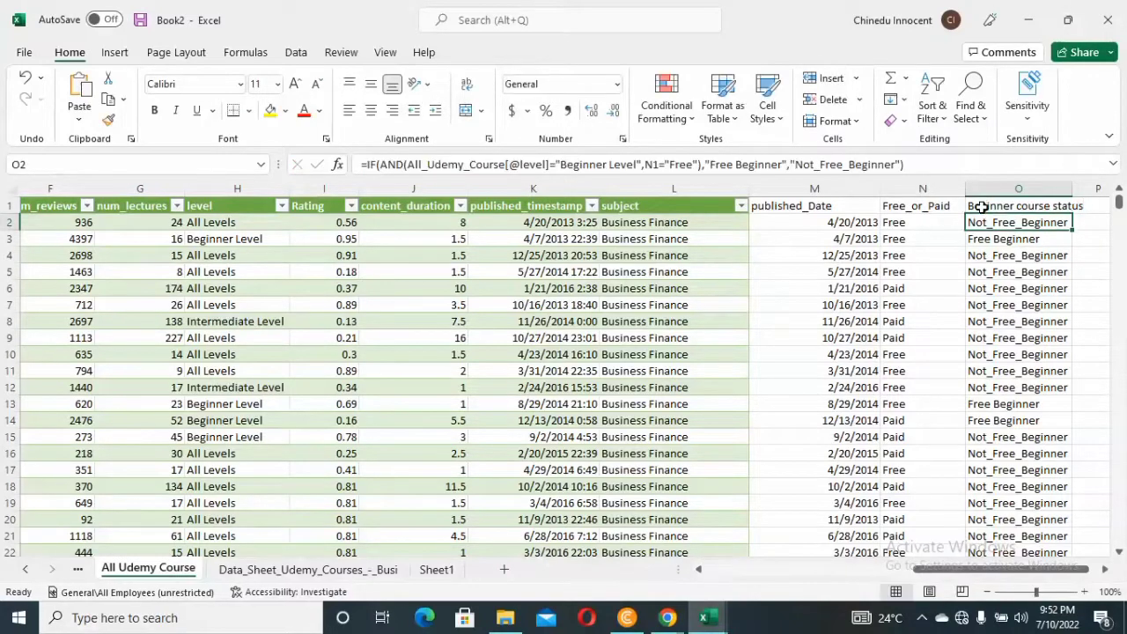
Replace the spaces in the O1 header with underscores, giving "Beginner_course_status", and widen column O to fit it
click(1041, 206)
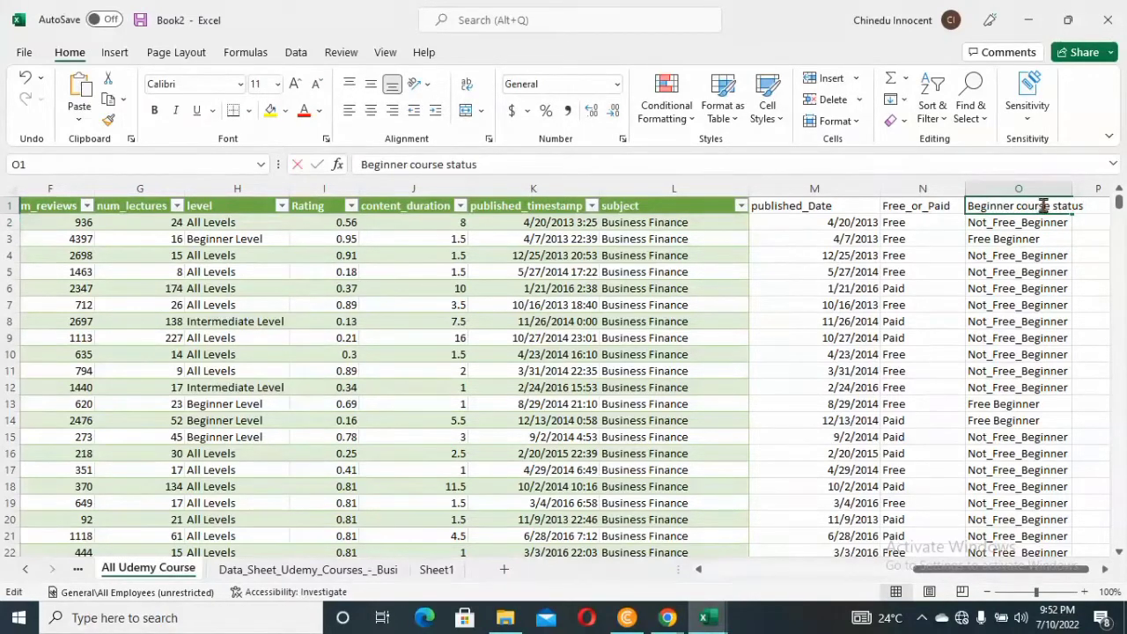
double_click(1055, 207)
key(BackSpace)
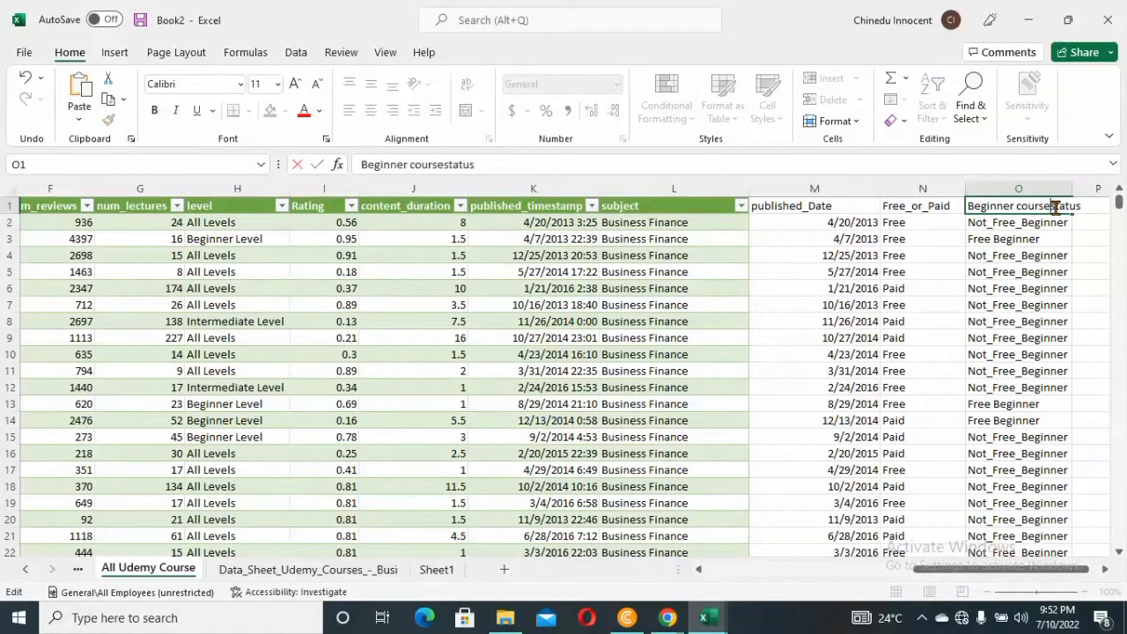
text(_)
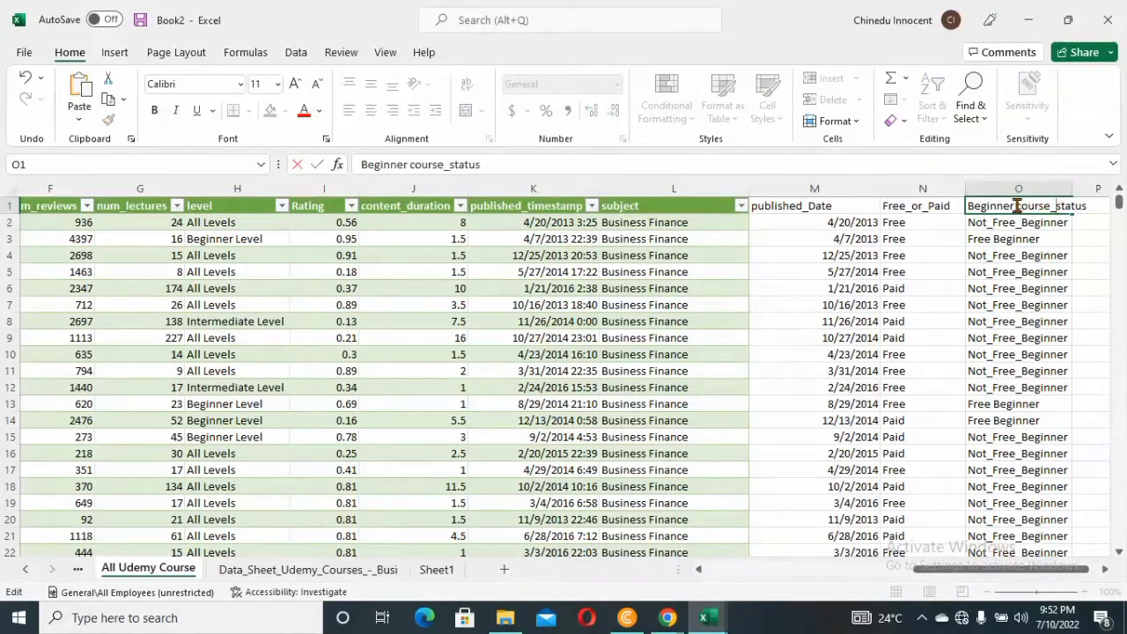
click(1016, 205)
key(BackSpace)
text(_)
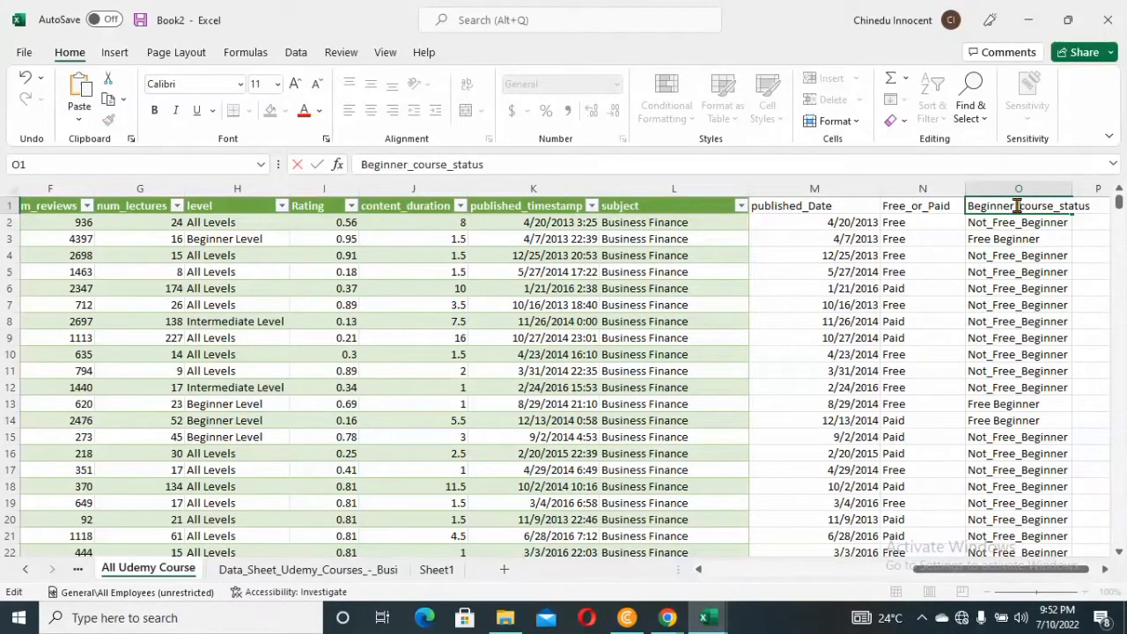
key(Return)
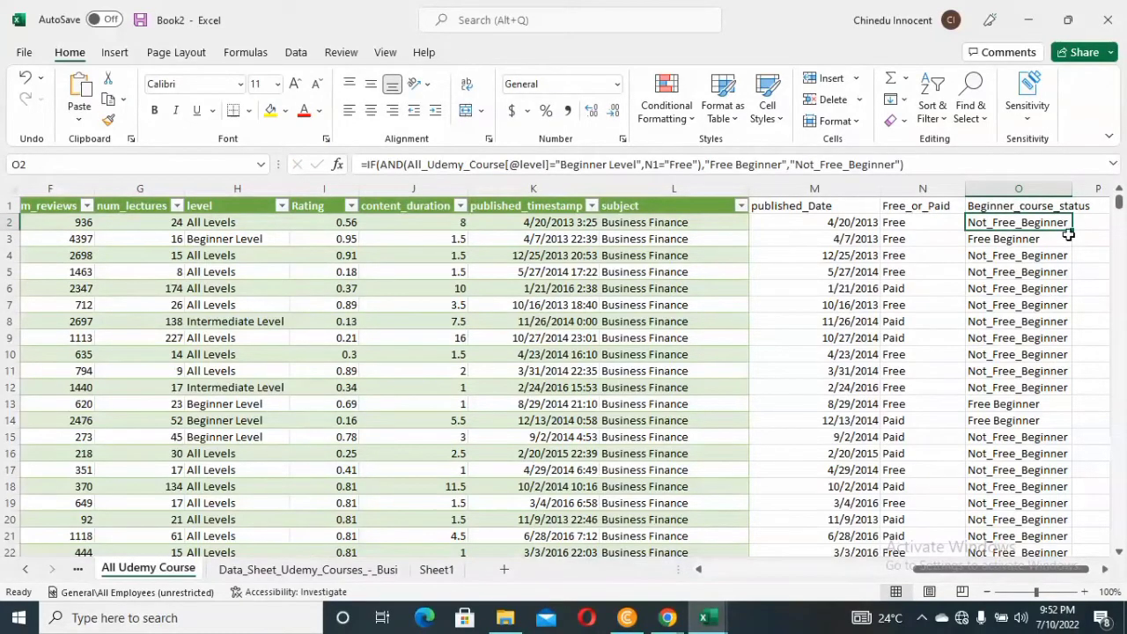
drag(1072, 188, 1091, 189)
drag(1091, 189, 1092, 188)
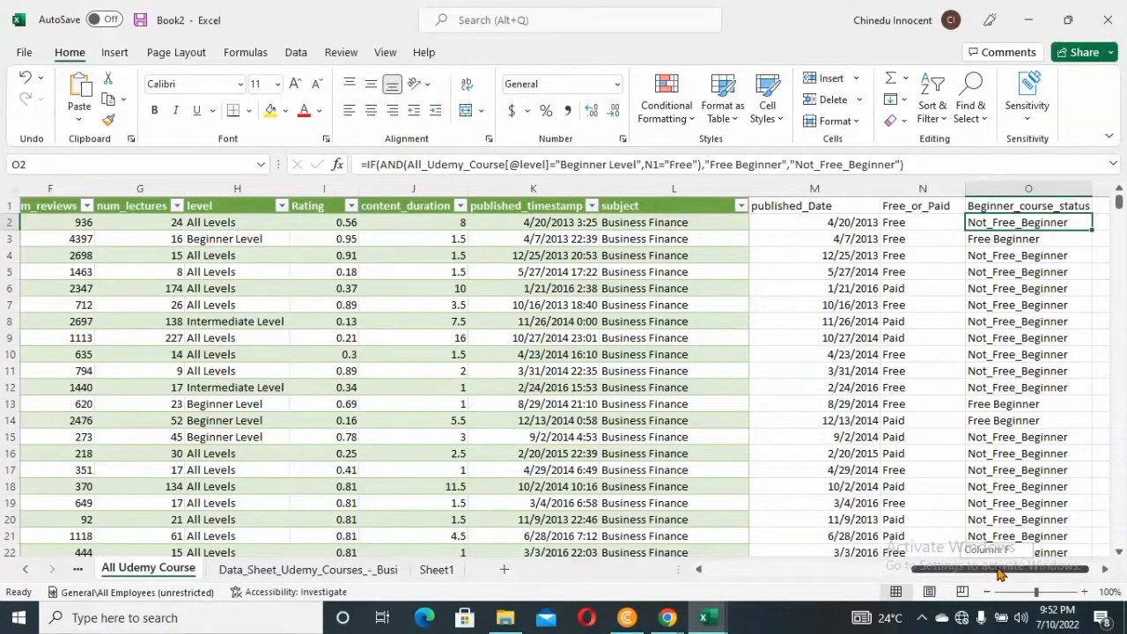
Add the header "Revenue" in cell P1, beside Beginner_course_status
drag(997, 570, 1036, 569)
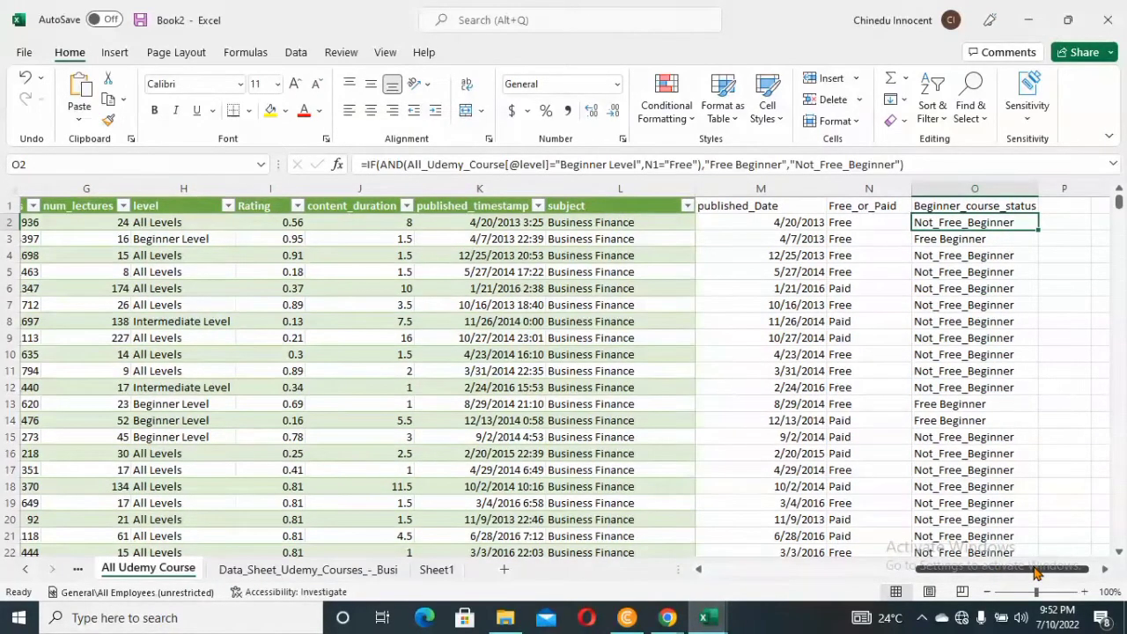
drag(1035, 570, 1036, 570)
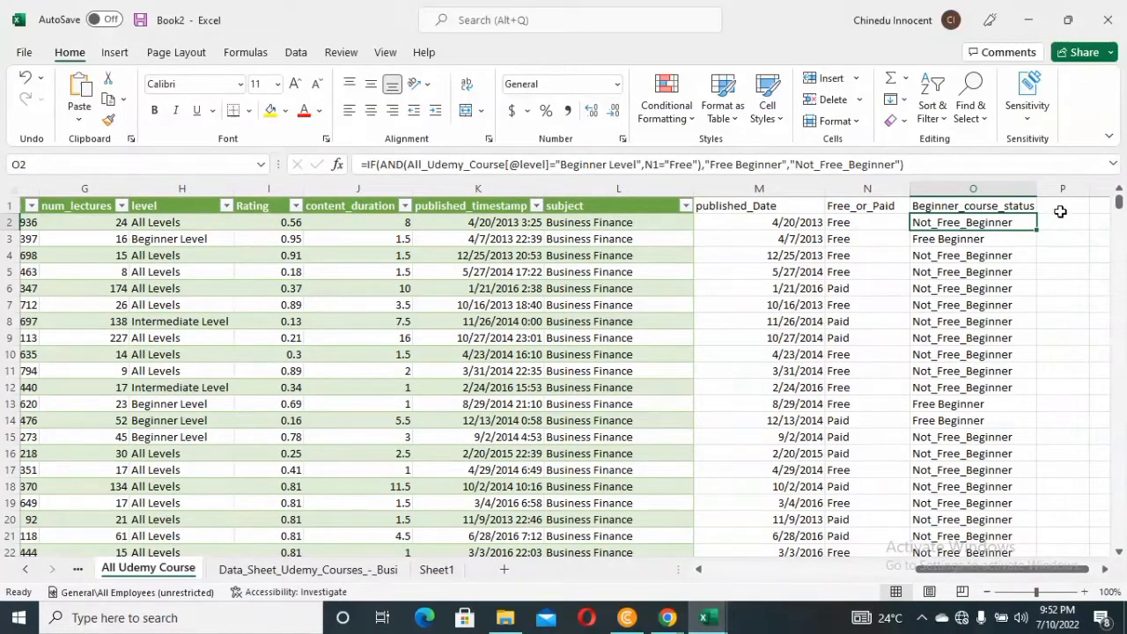
click(1059, 210)
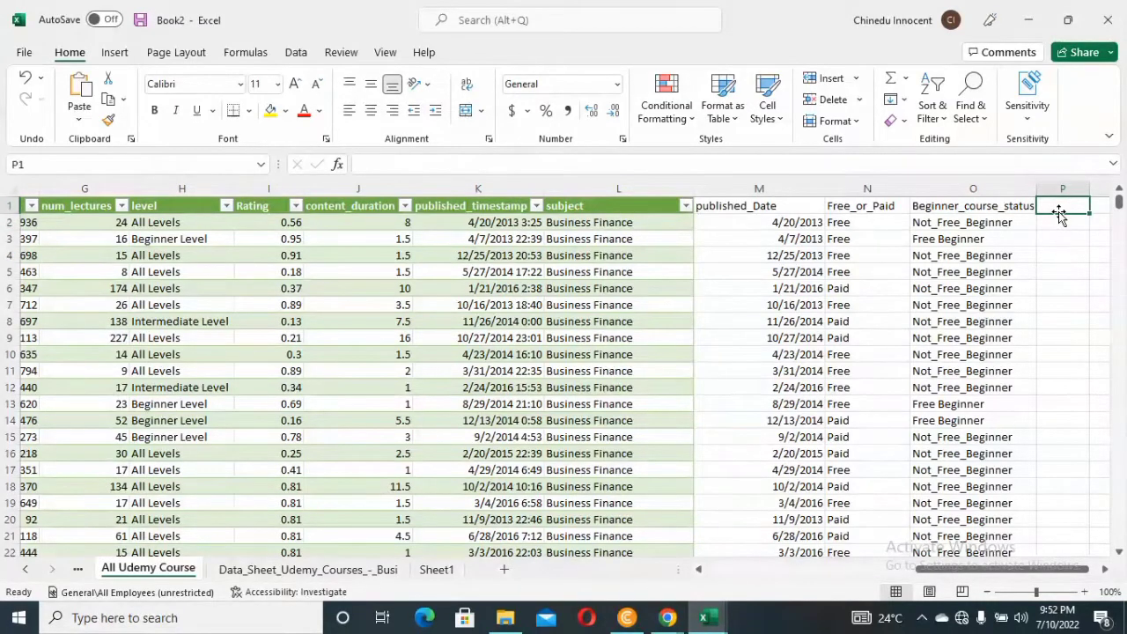
text(R)
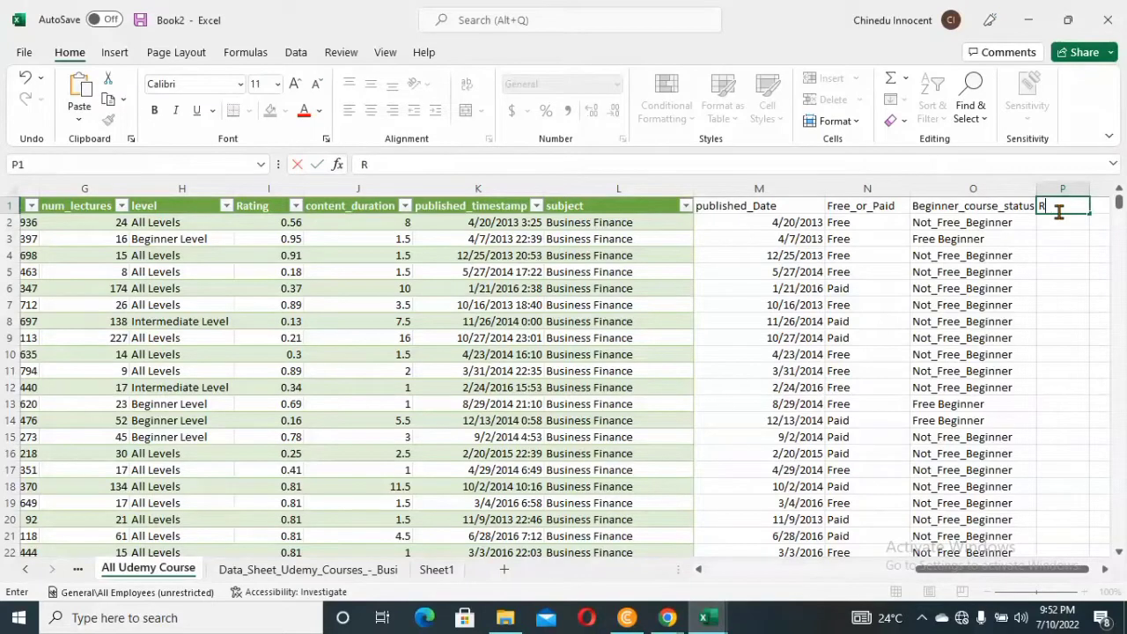
text(EVENU)
key(BackSpace)
key(BackSpace)
key(BackSpace)
key(Return)
Calculate revenue in P2 as the row's price multiplied by num_subscribers, and fill the formula down column P
drag(940, 570, 819, 578)
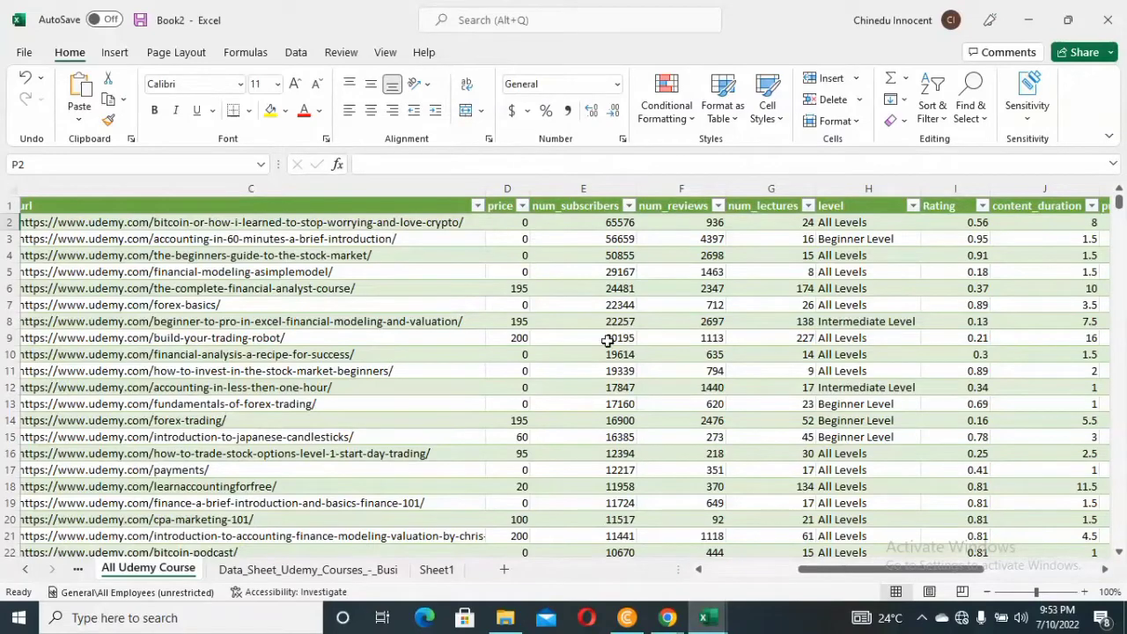
drag(861, 574, 1090, 502)
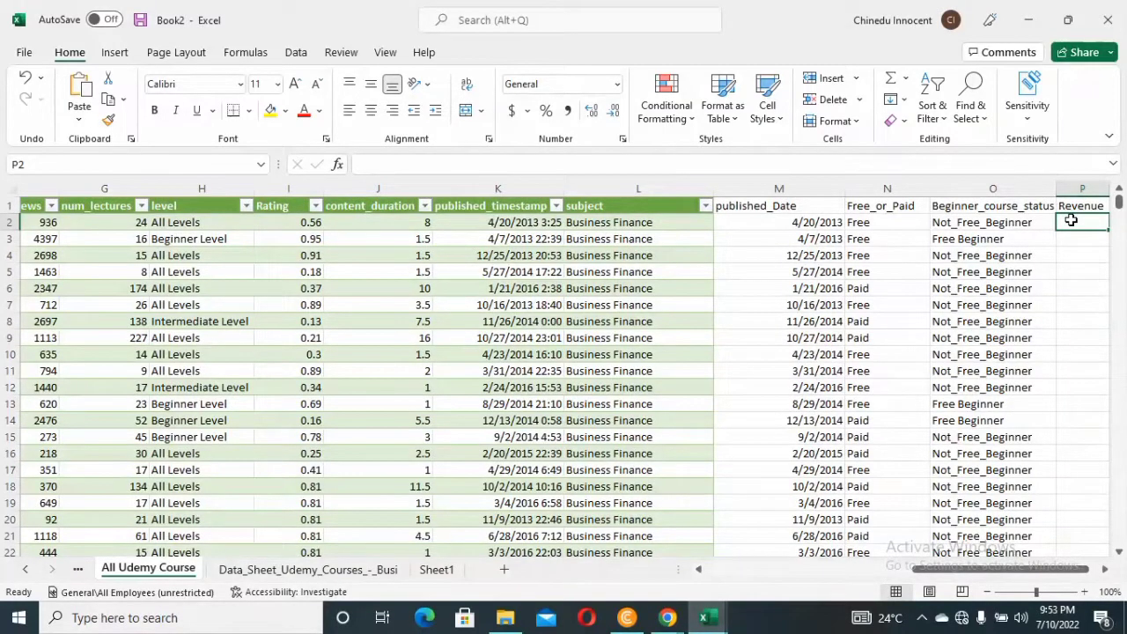
text(=)
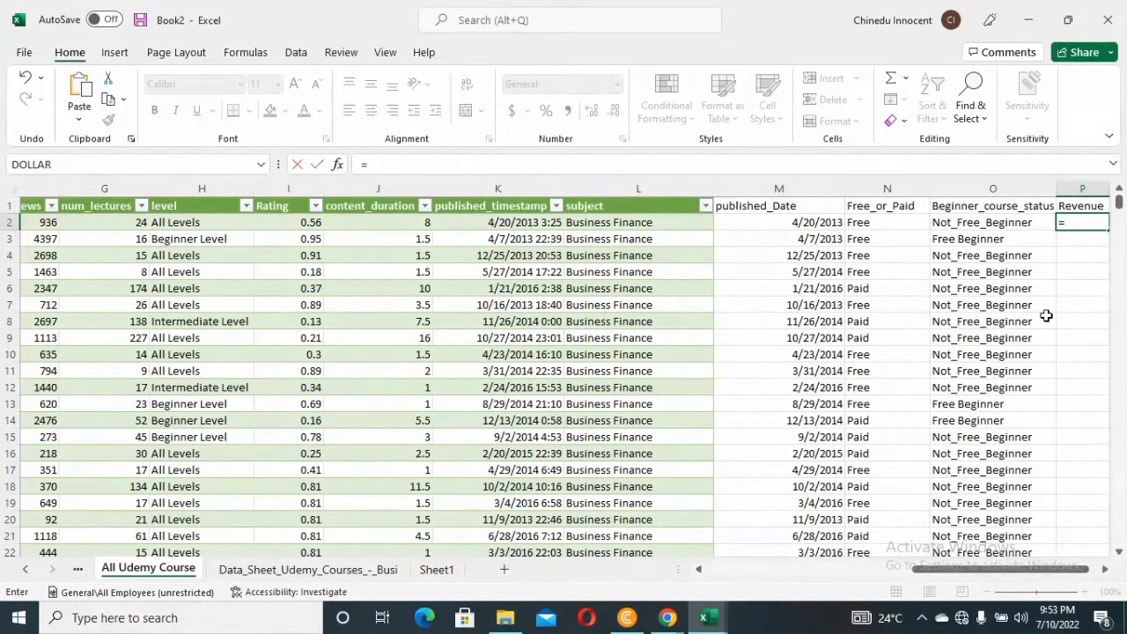
drag(1014, 572, 850, 575)
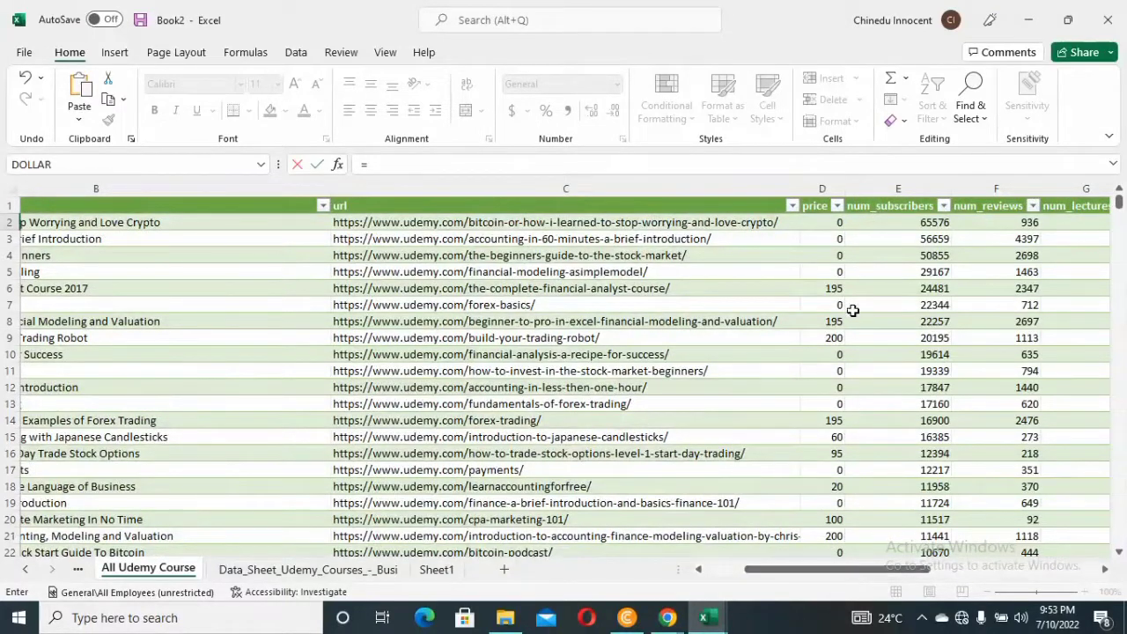
click(837, 223)
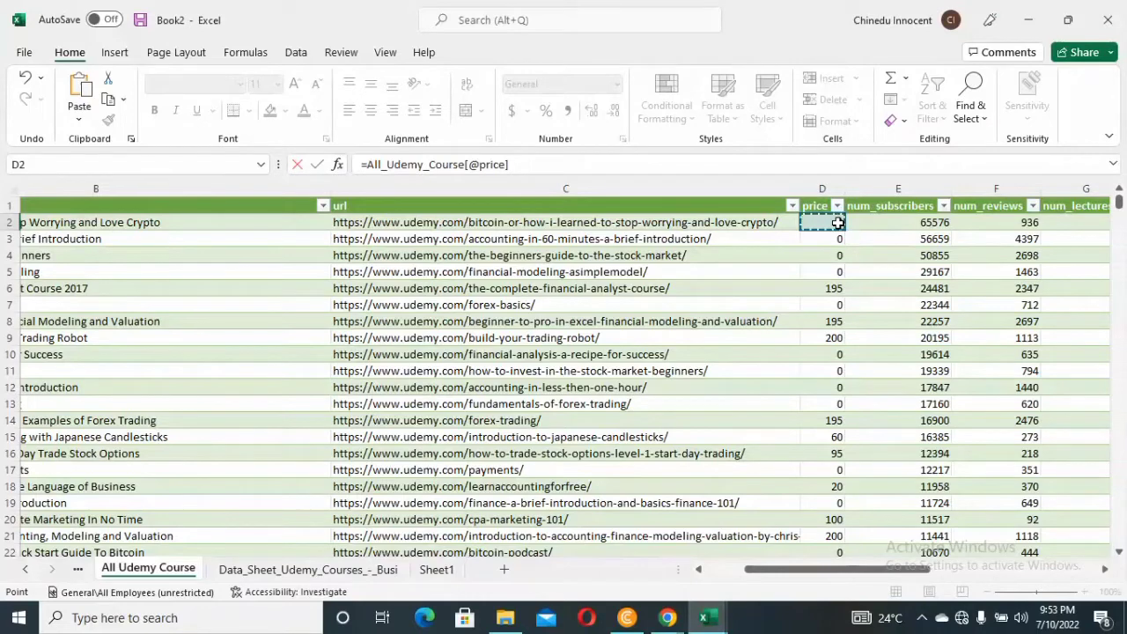
text(*)
click(916, 223)
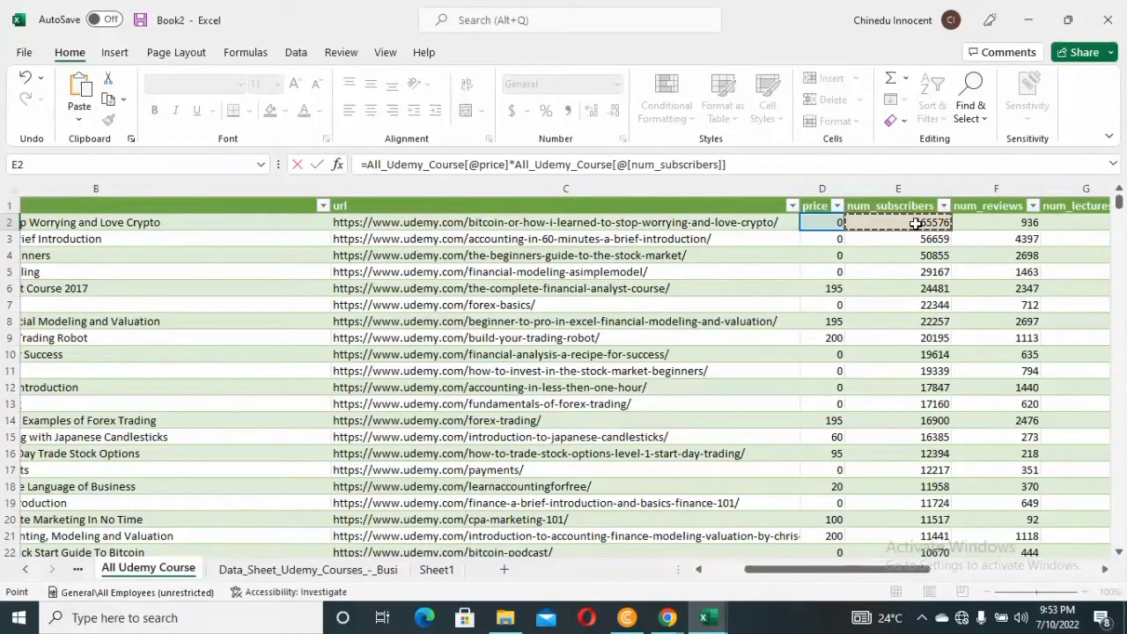
key(Return)
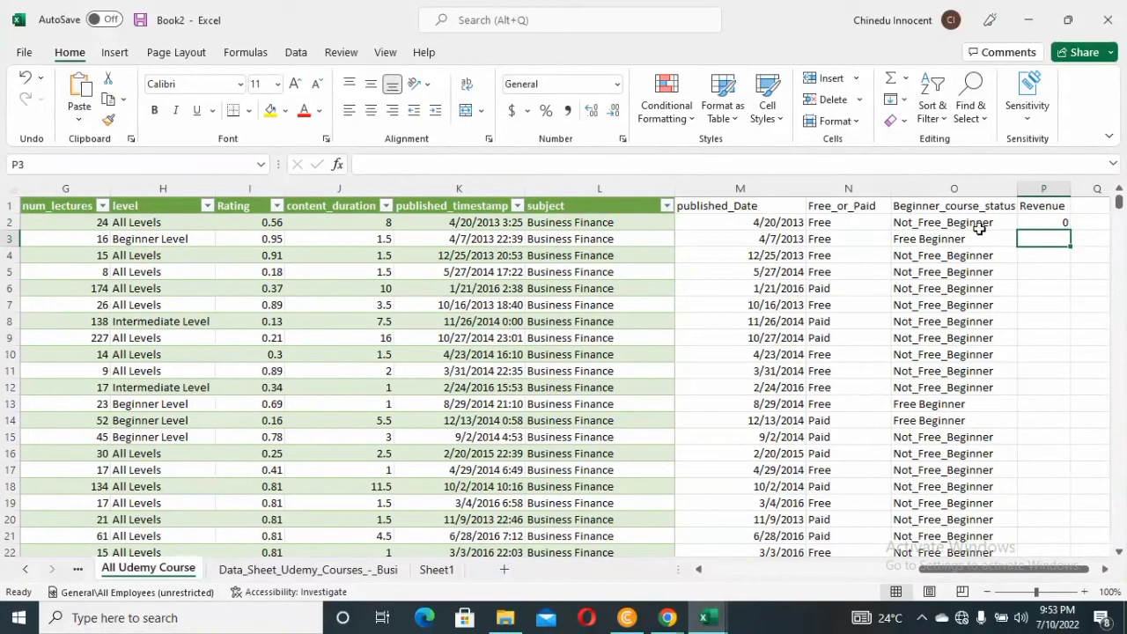
click(1030, 224)
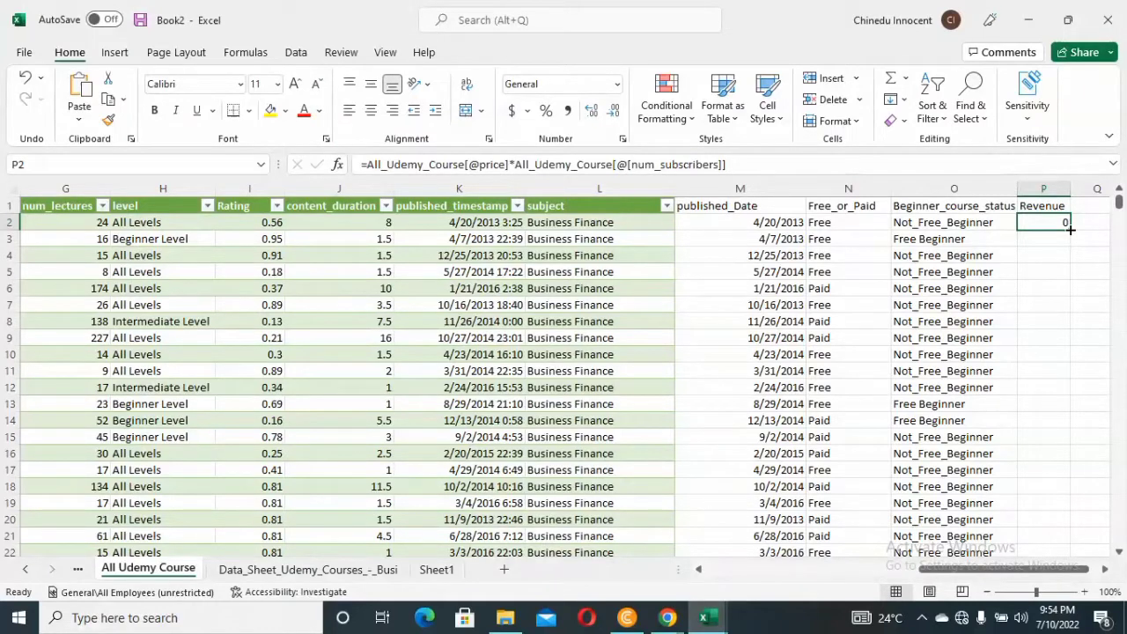
double_click(1070, 229)
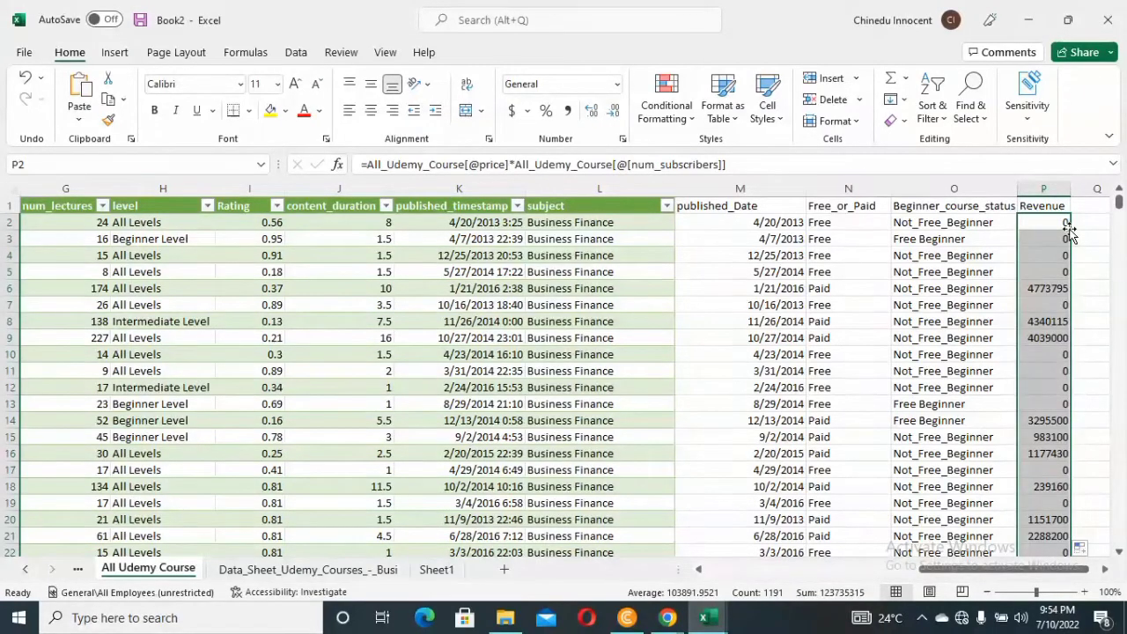
Format the whole Revenue column as Currency with no decimal places
click(1051, 184)
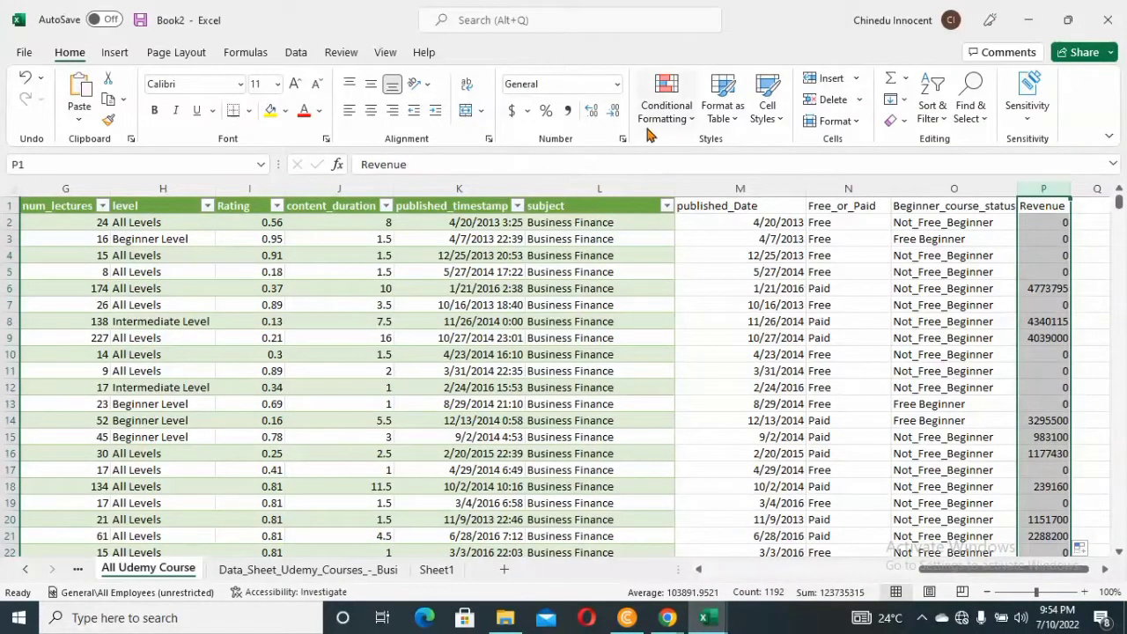
click(511, 112)
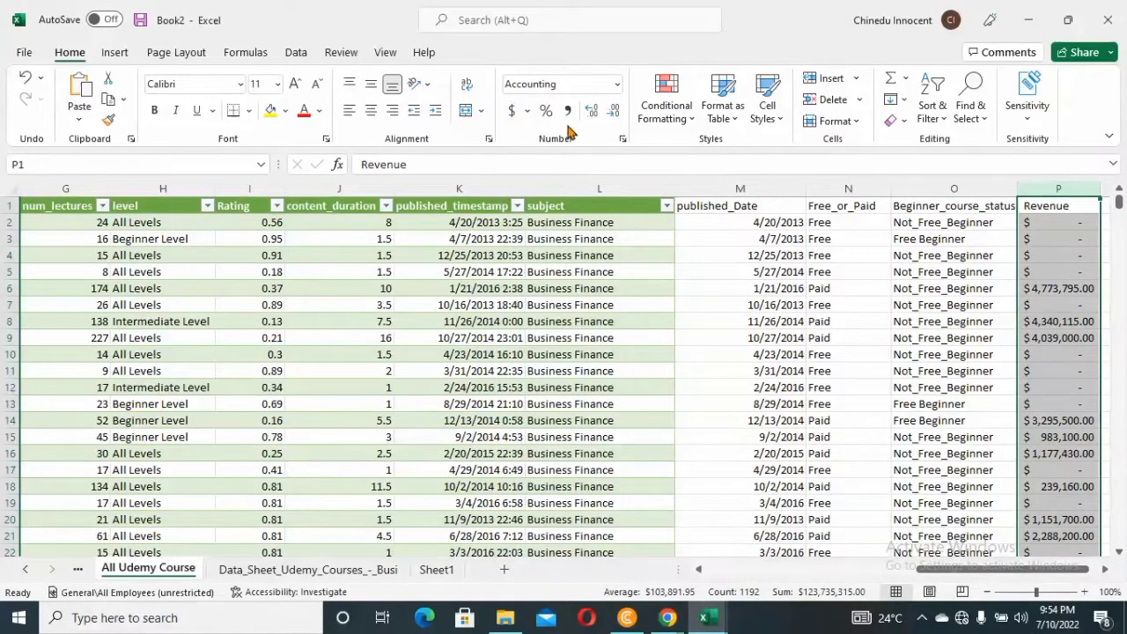
click(616, 86)
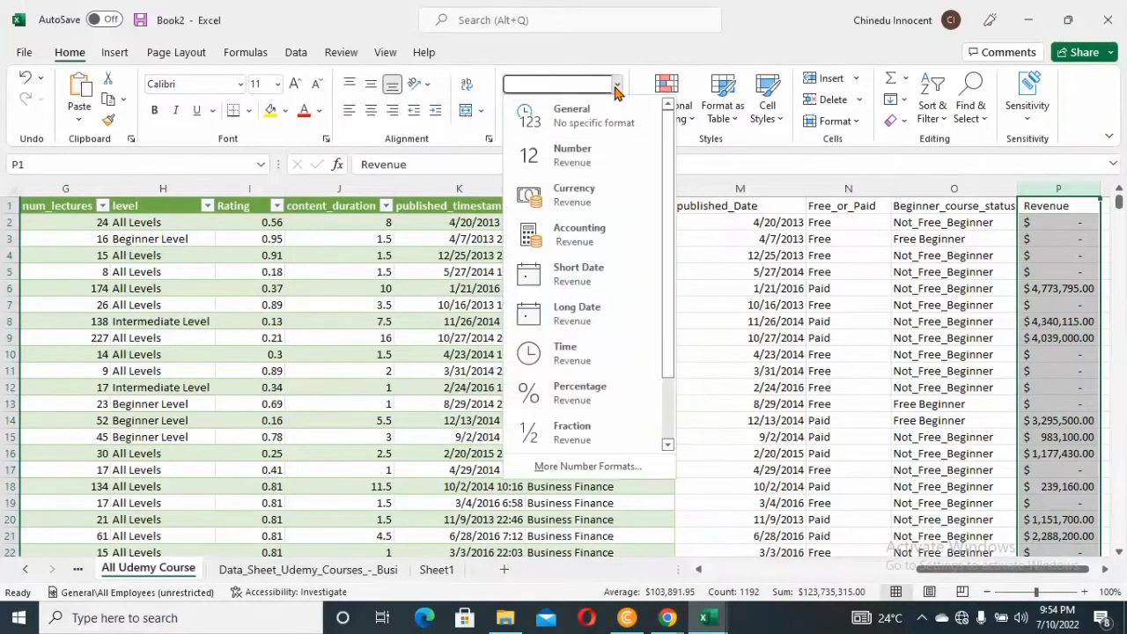
click(573, 199)
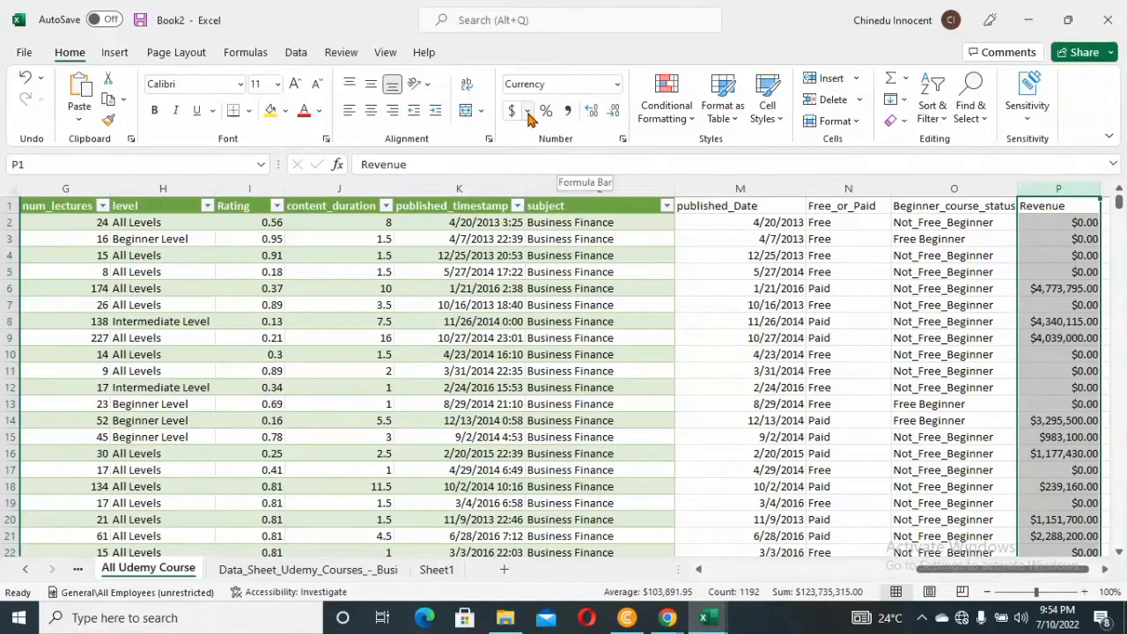
click(592, 113)
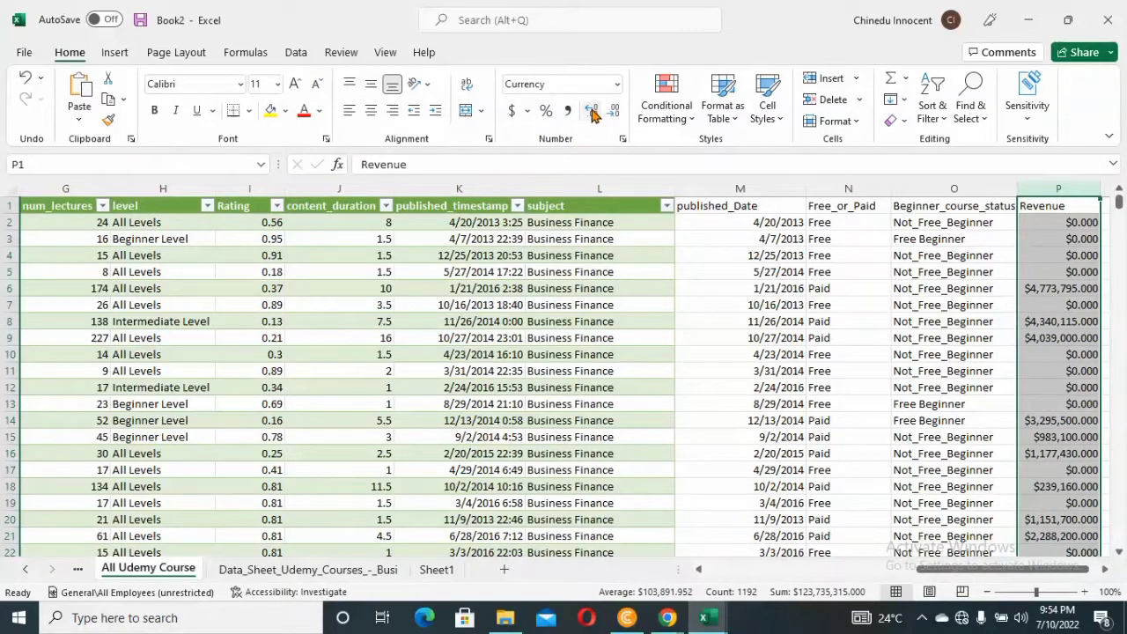
click(613, 113)
click(614, 112)
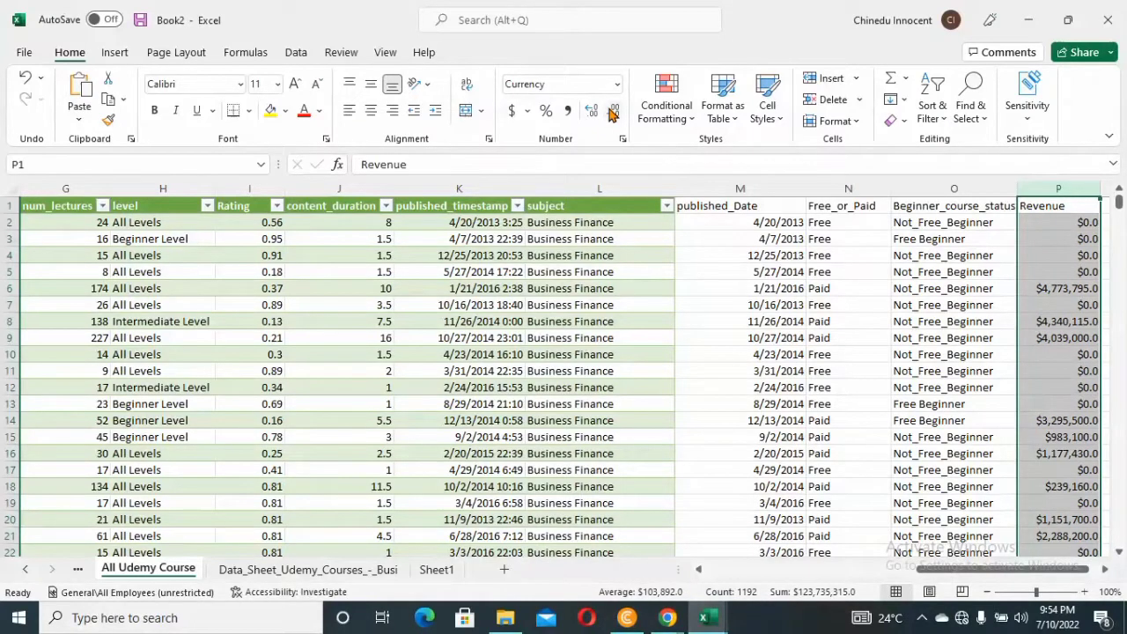
click(614, 113)
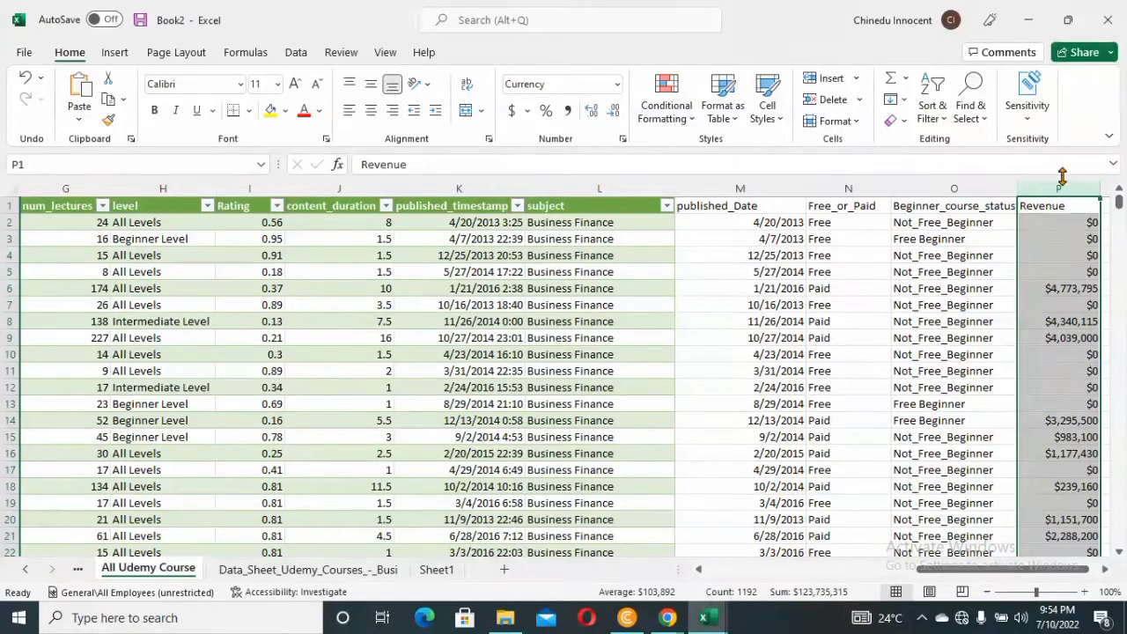
mouse_move(1119, 202)
mouse_down()
mouse_move(1119, 220)
mouse_move(1119, 182)
mouse_up()
click(1003, 163)
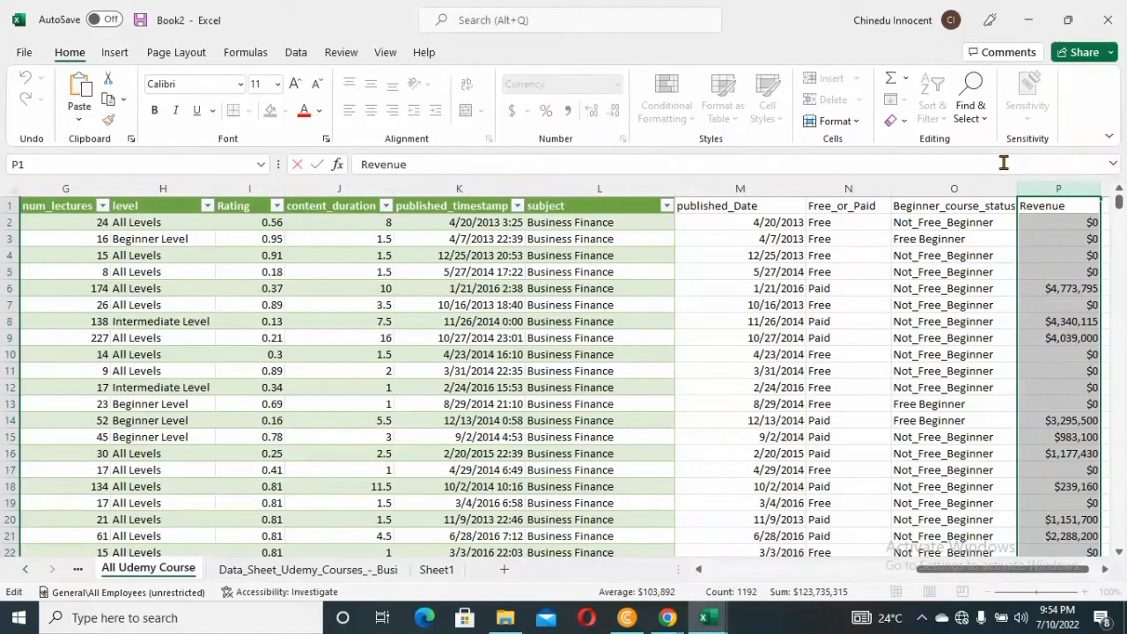